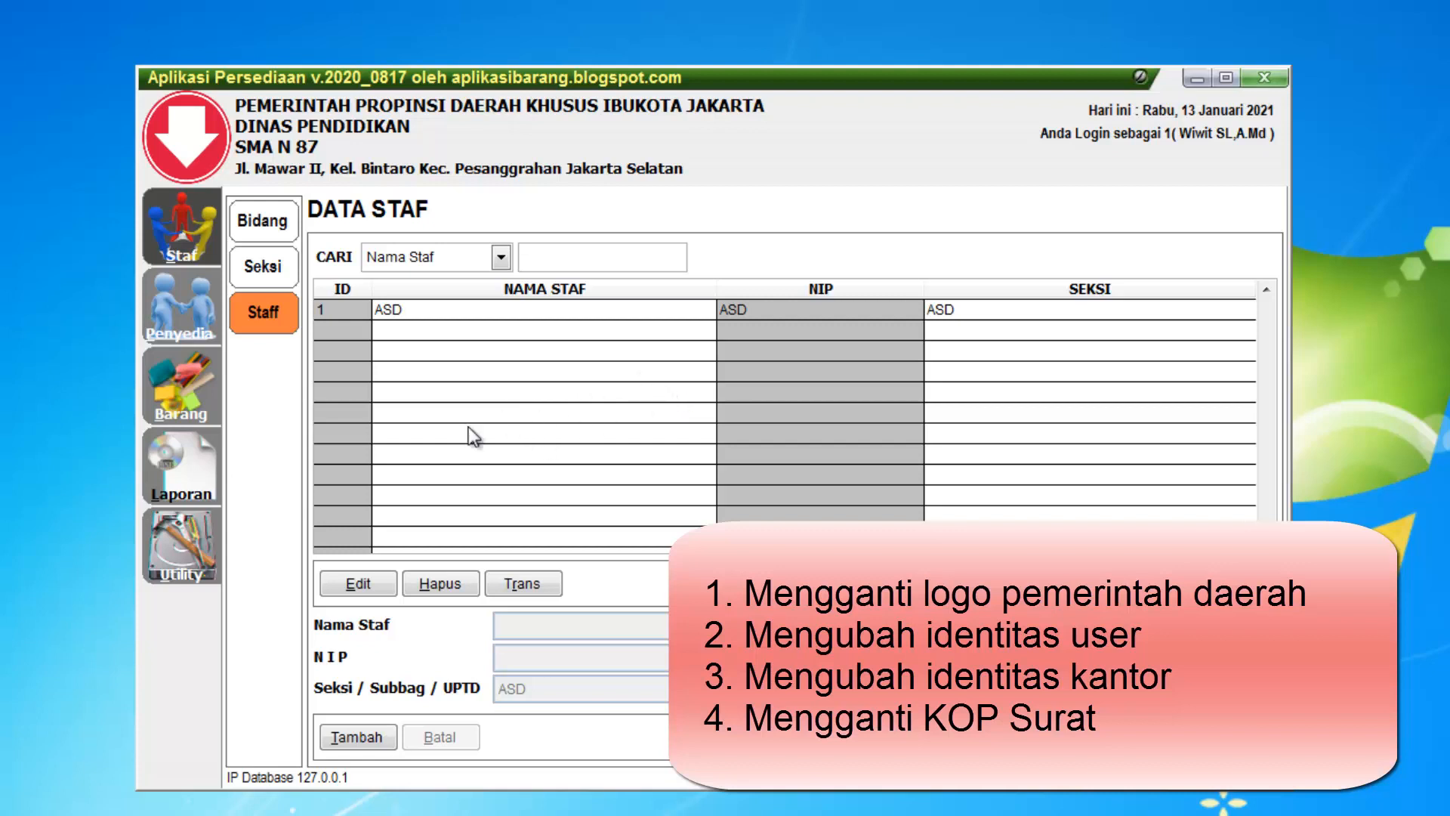
Preview the Berita Acara Stok Opname report to examine its letterhead, and close the preview
left_click(195, 495)
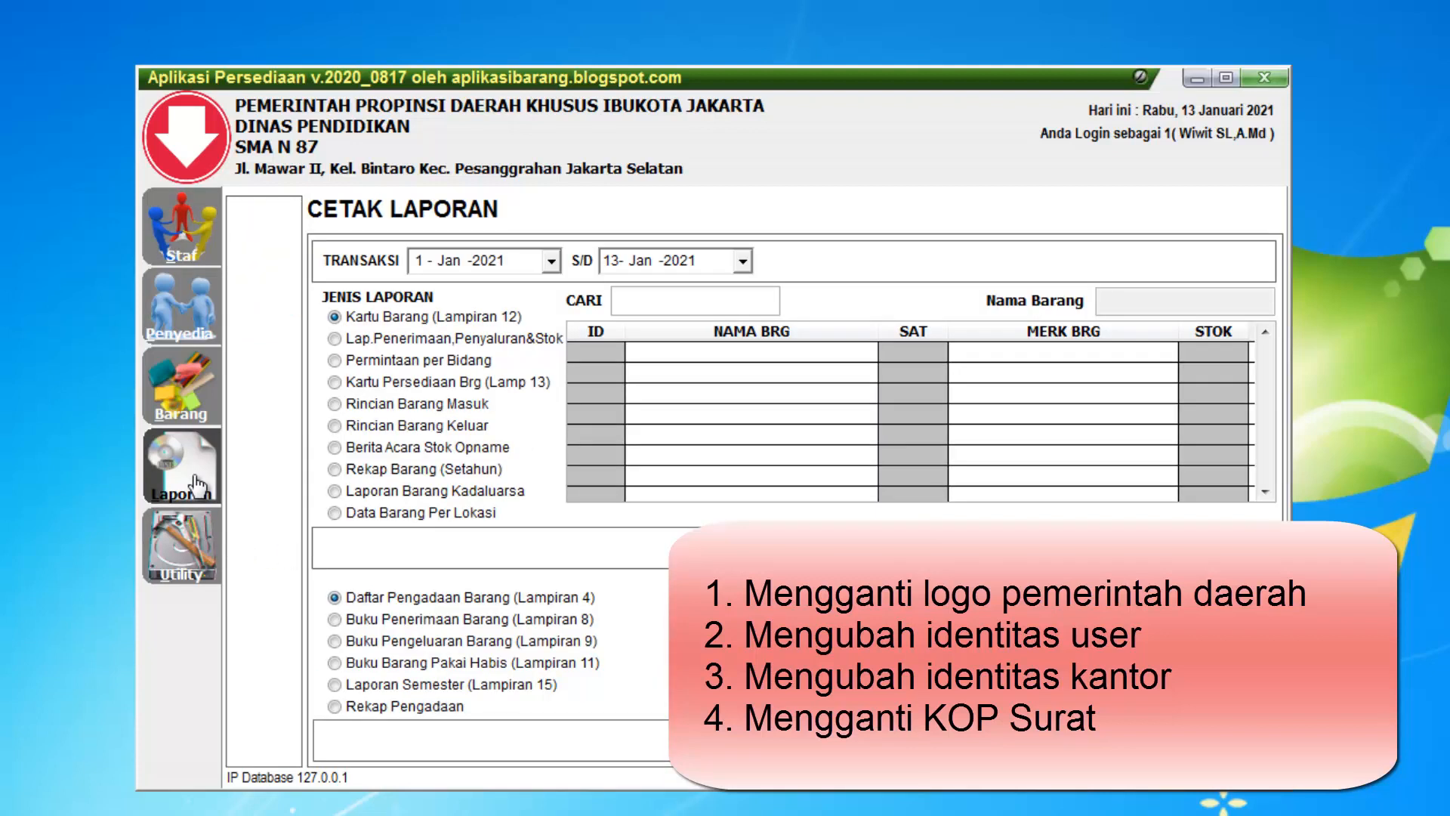
left_click(411, 447)
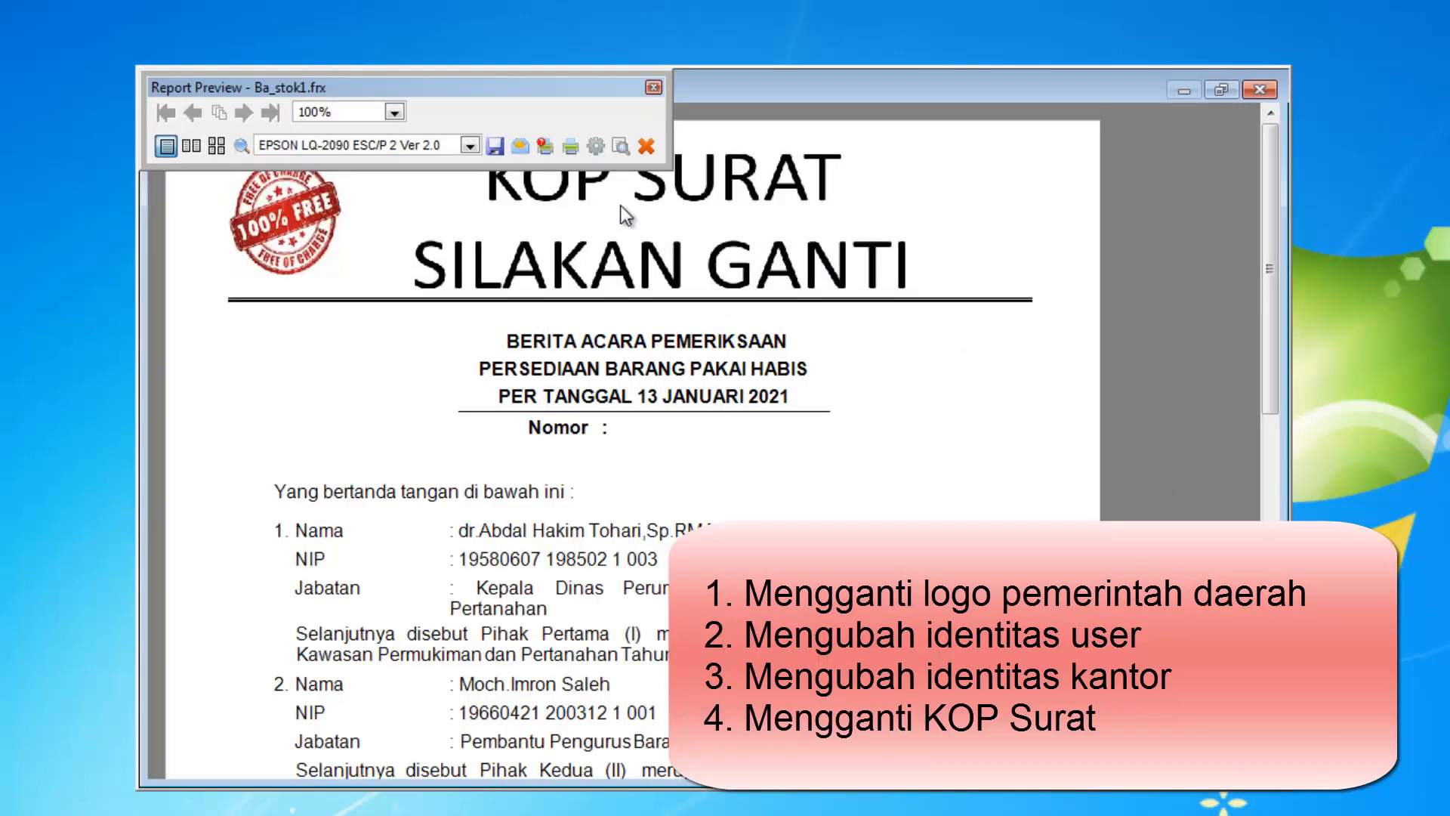
left_click(1259, 90)
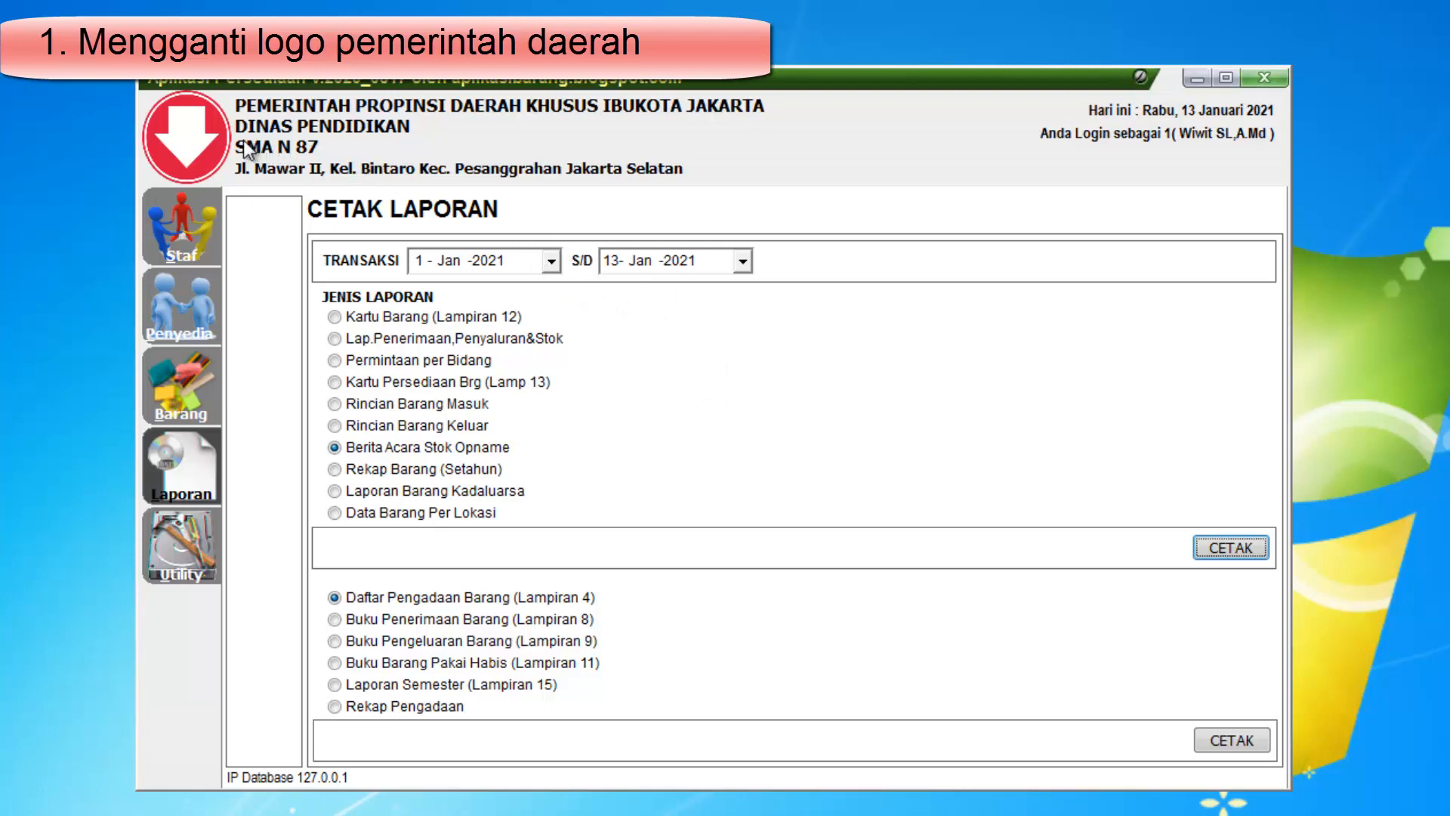
Browse to the APPBRGF folder on drive C and view the replacement Logo PNG image
left_click(193, 134)
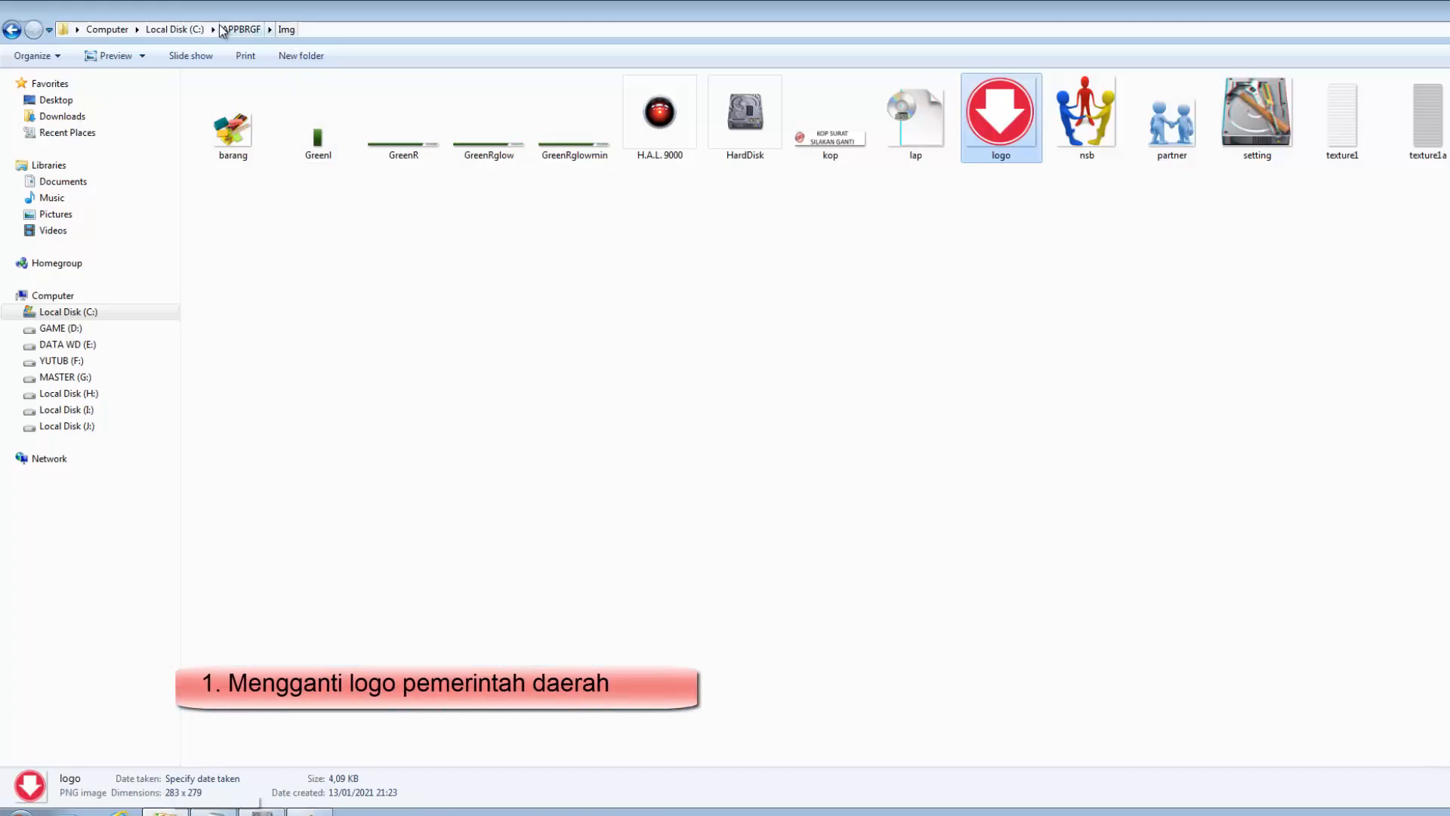
left_click(174, 29)
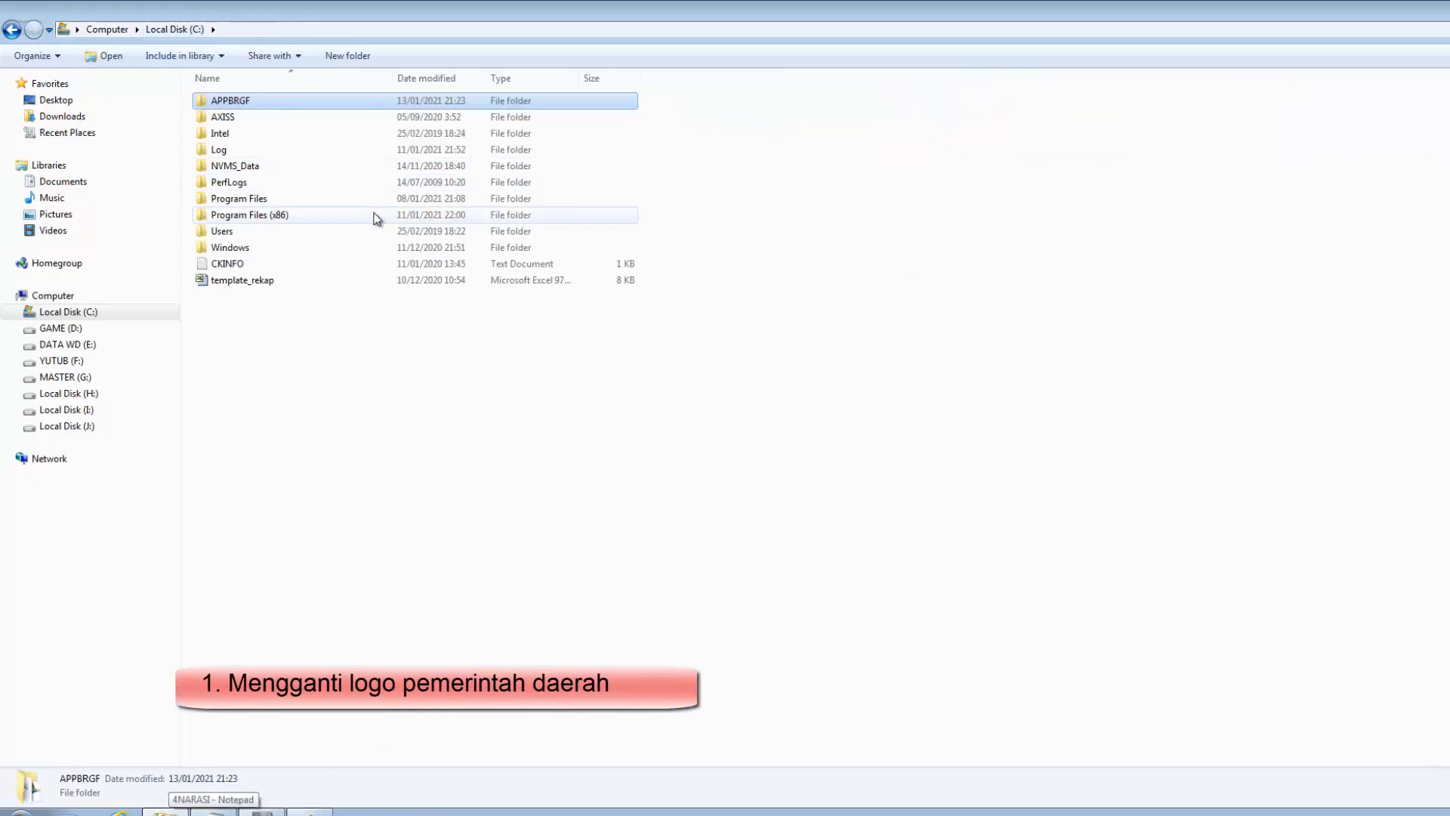
double_click(252, 100)
double_click(411, 422)
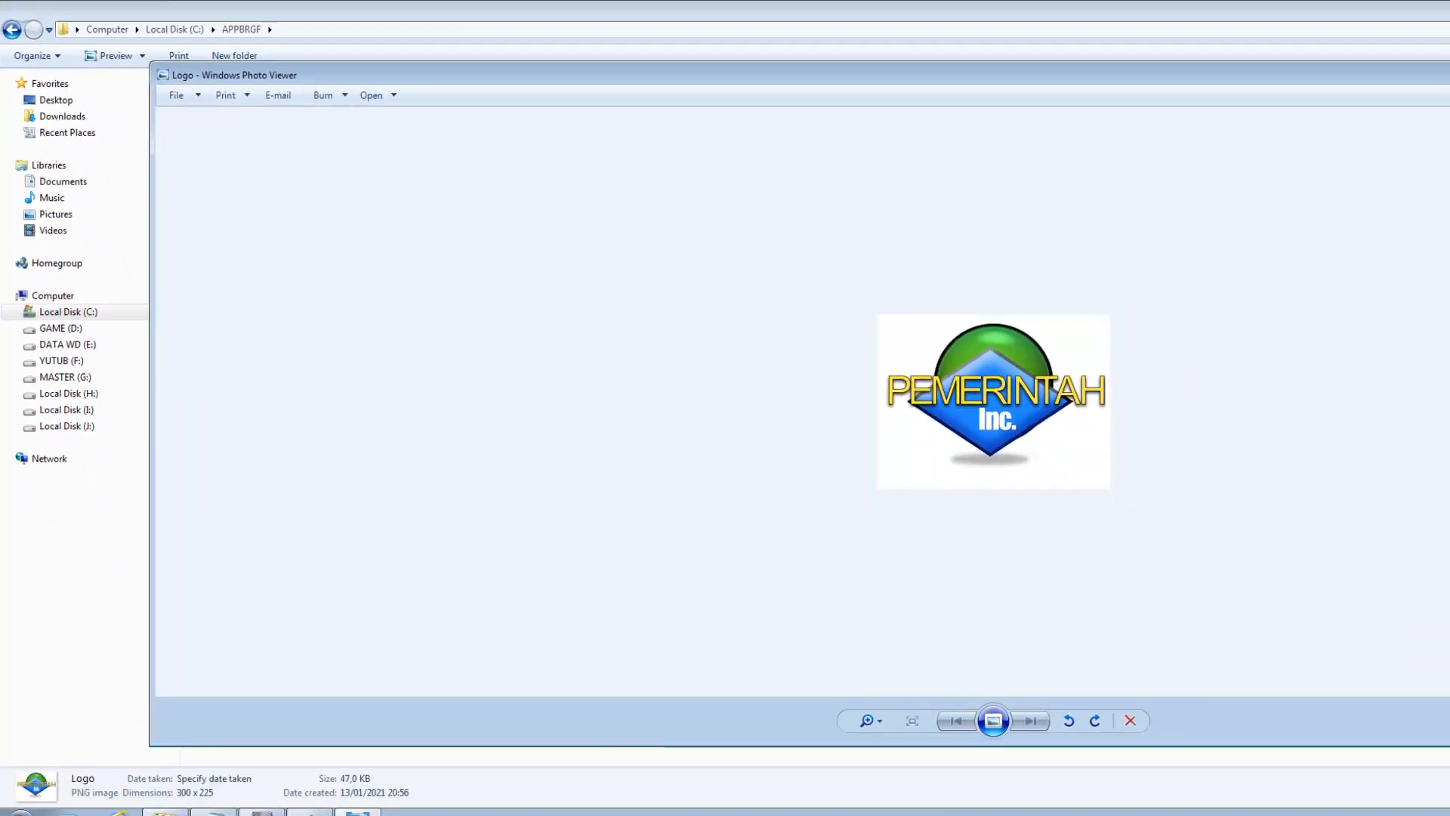
key("alt+F4")
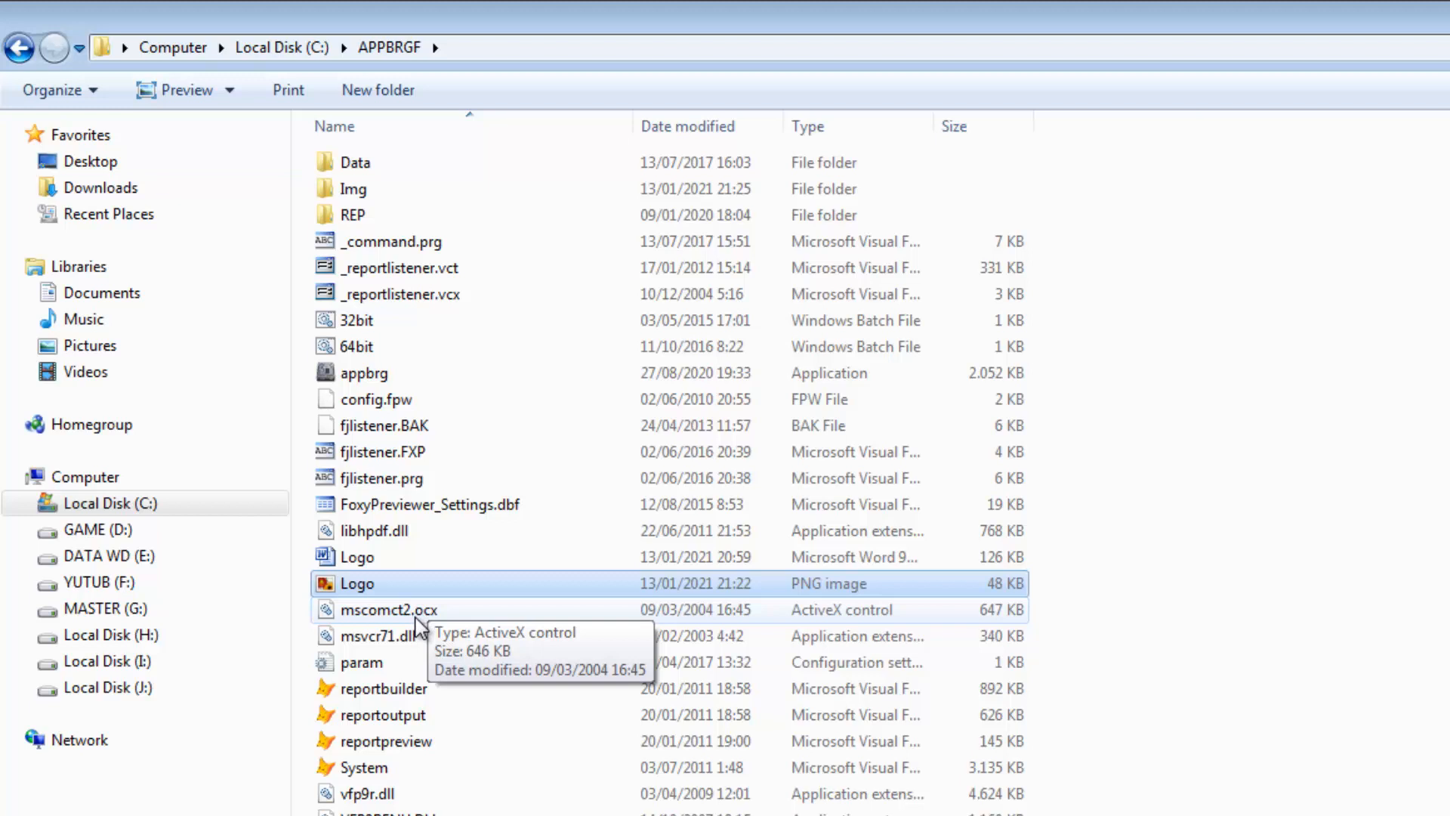
Inspect the Img folder inside APPBRGF and return to the root of drive C
right_click(385, 588)
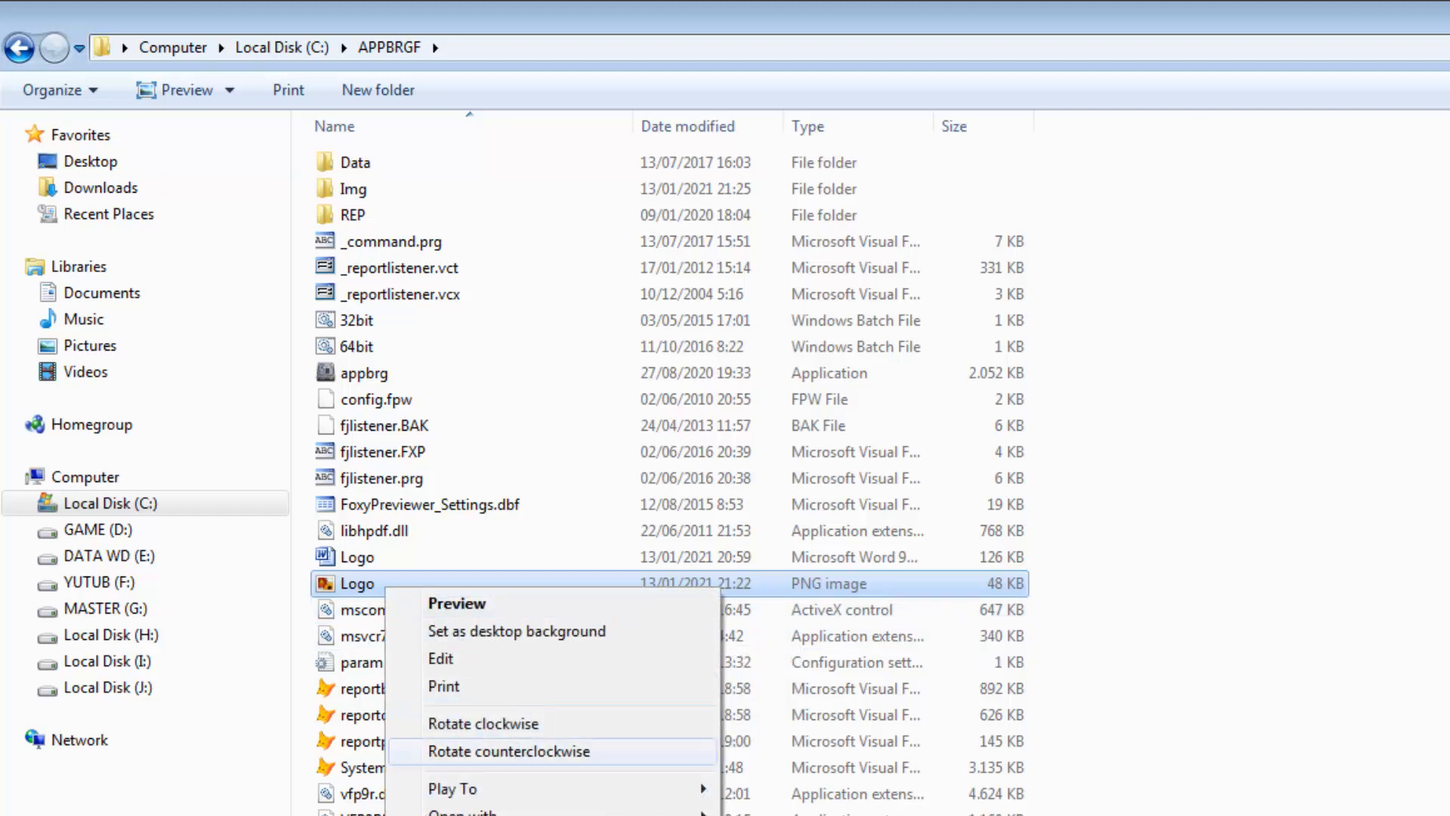
key("Escape")
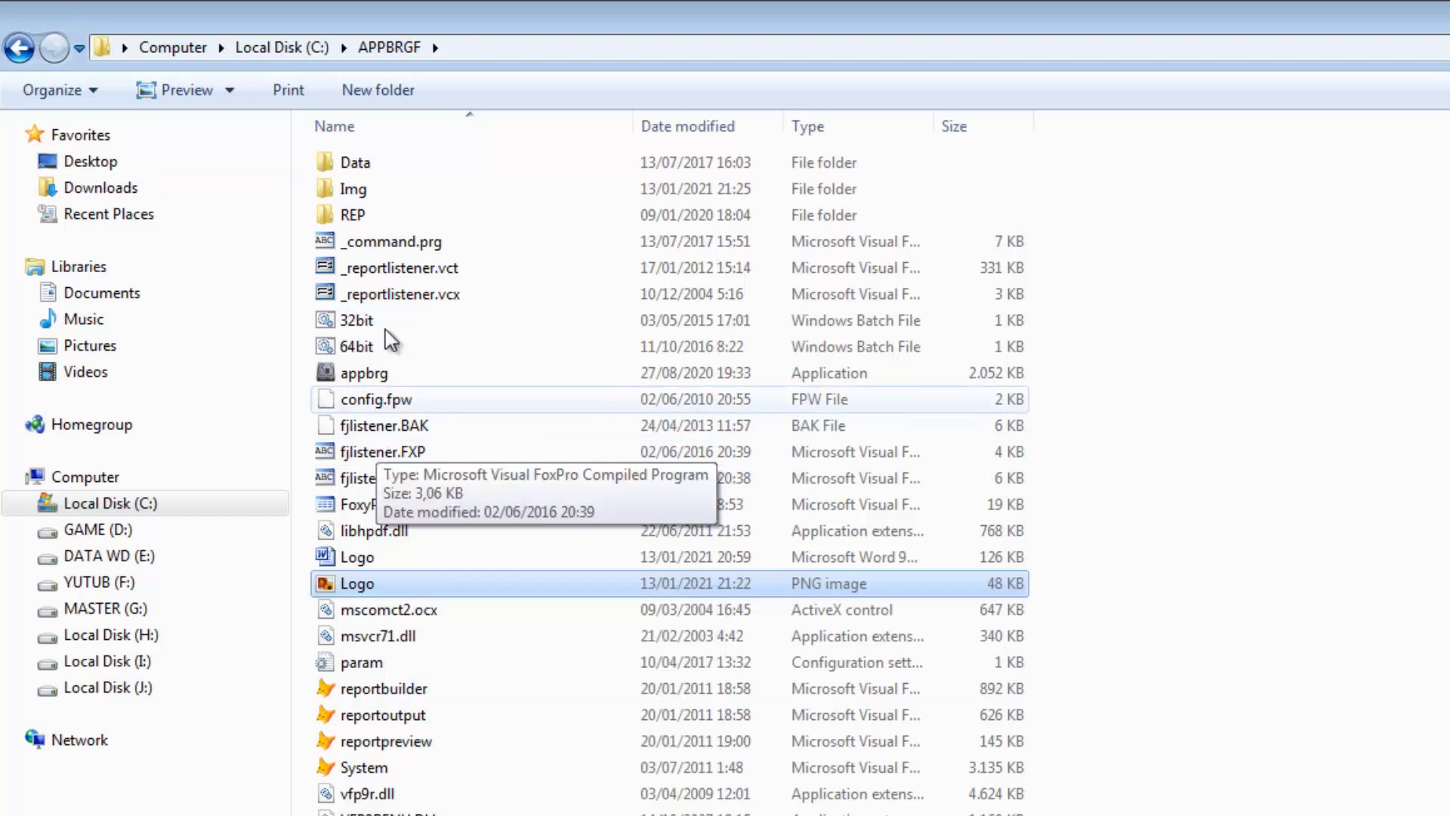
double_click(381, 191)
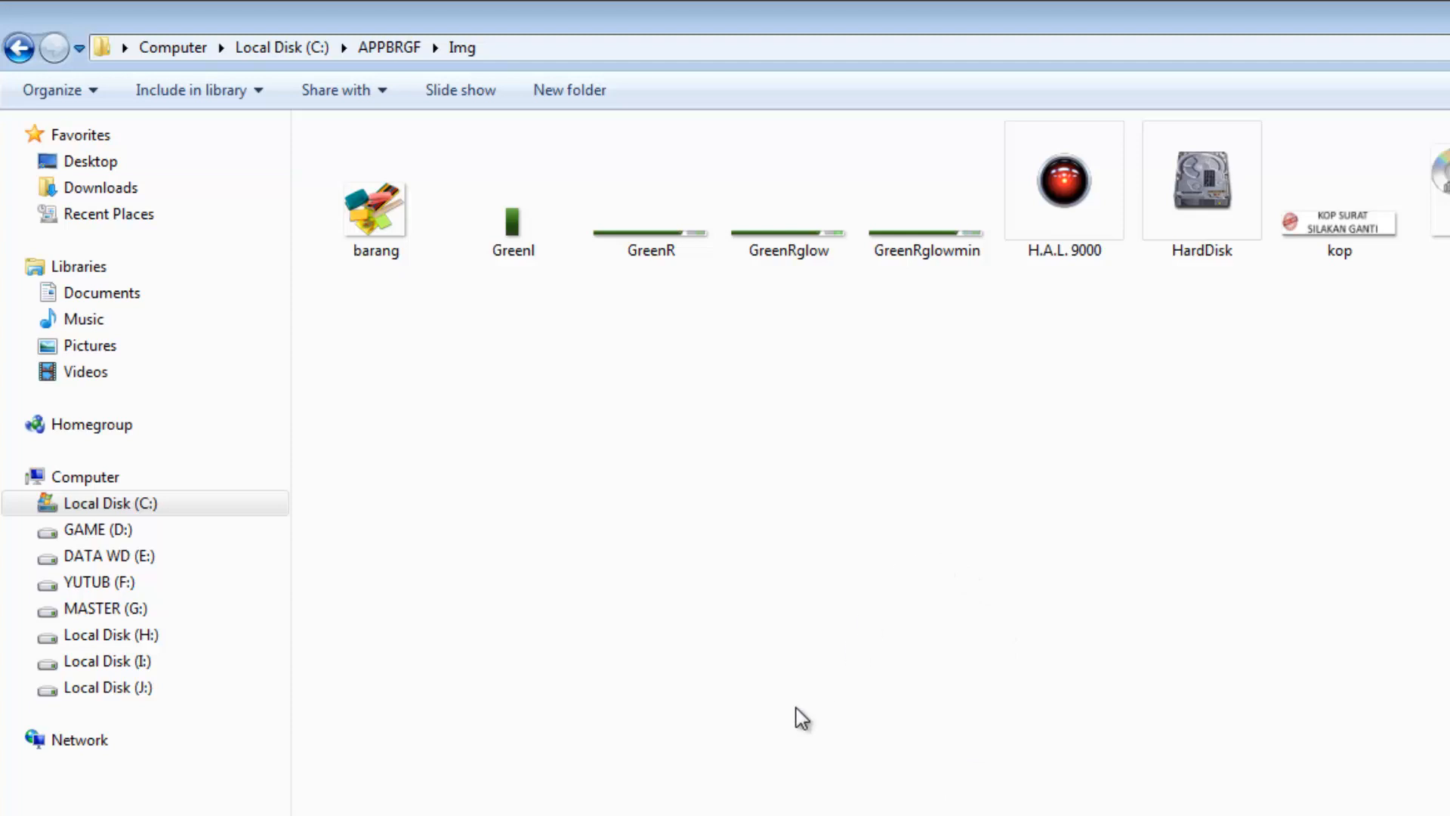
left_click(401, 46)
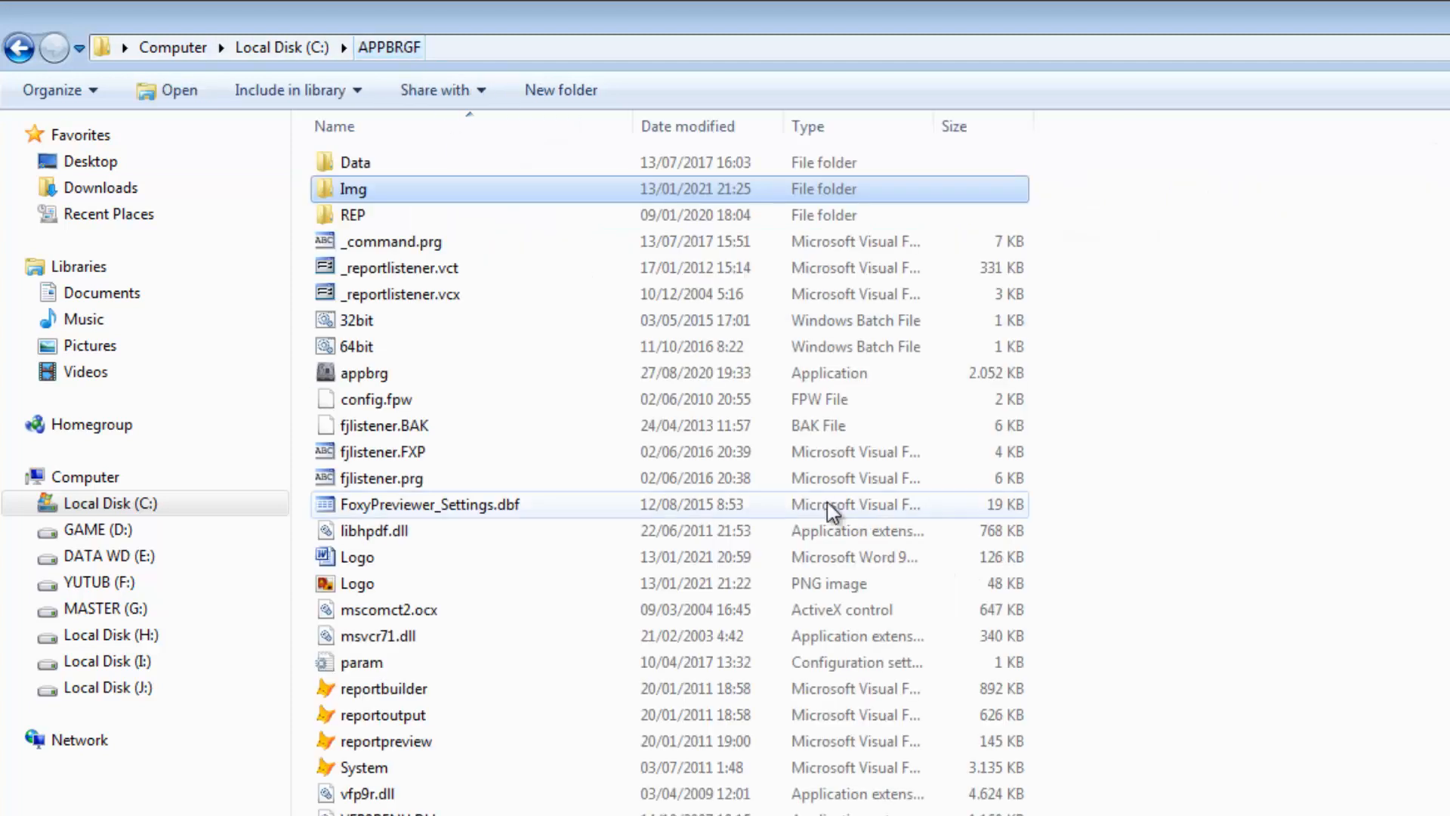
left_click(303, 49)
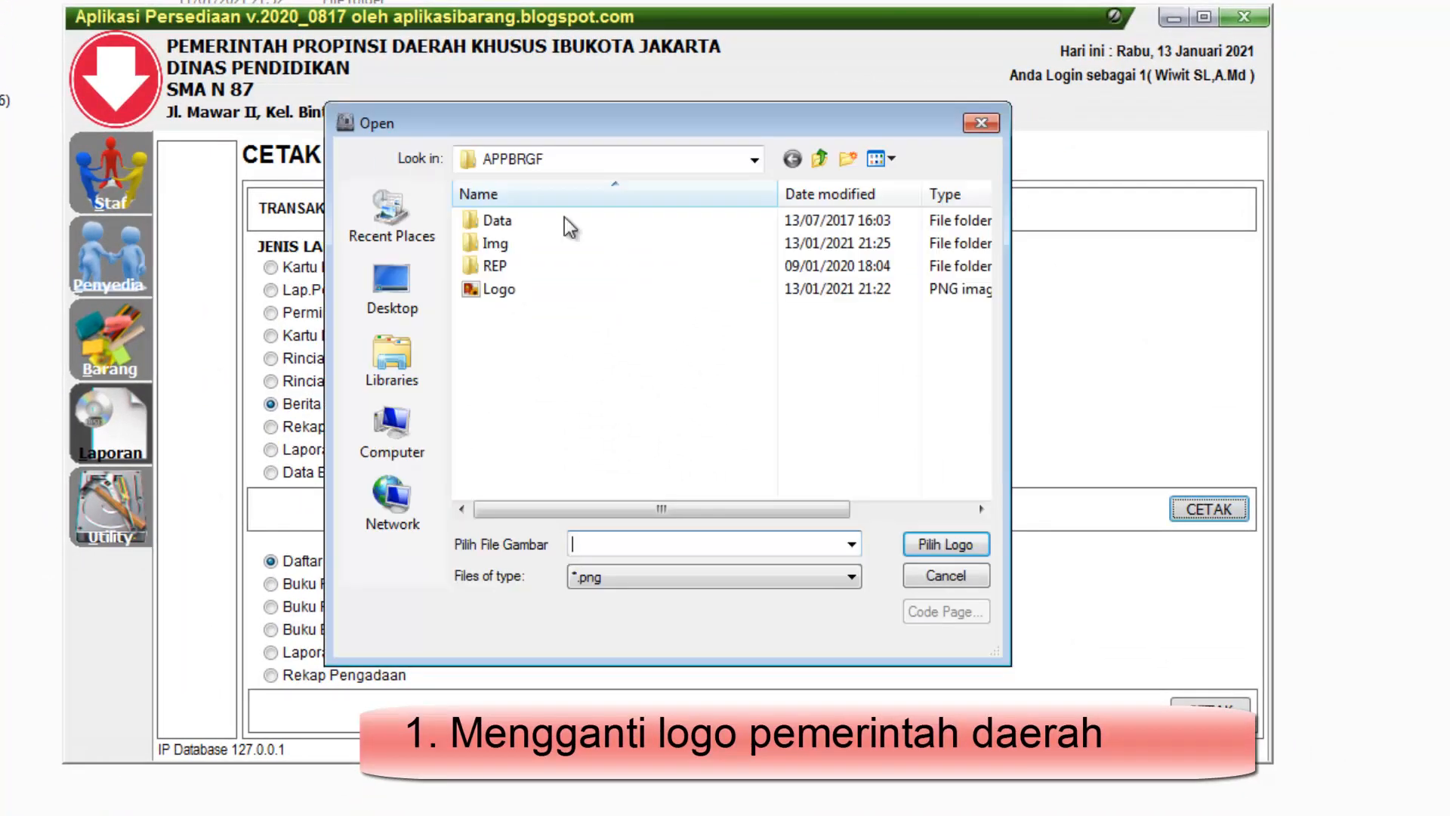
Try to set the Logo PNG from APPBRGF as the local government logo in the inventory application
left_click(542, 294)
left_click(940, 545)
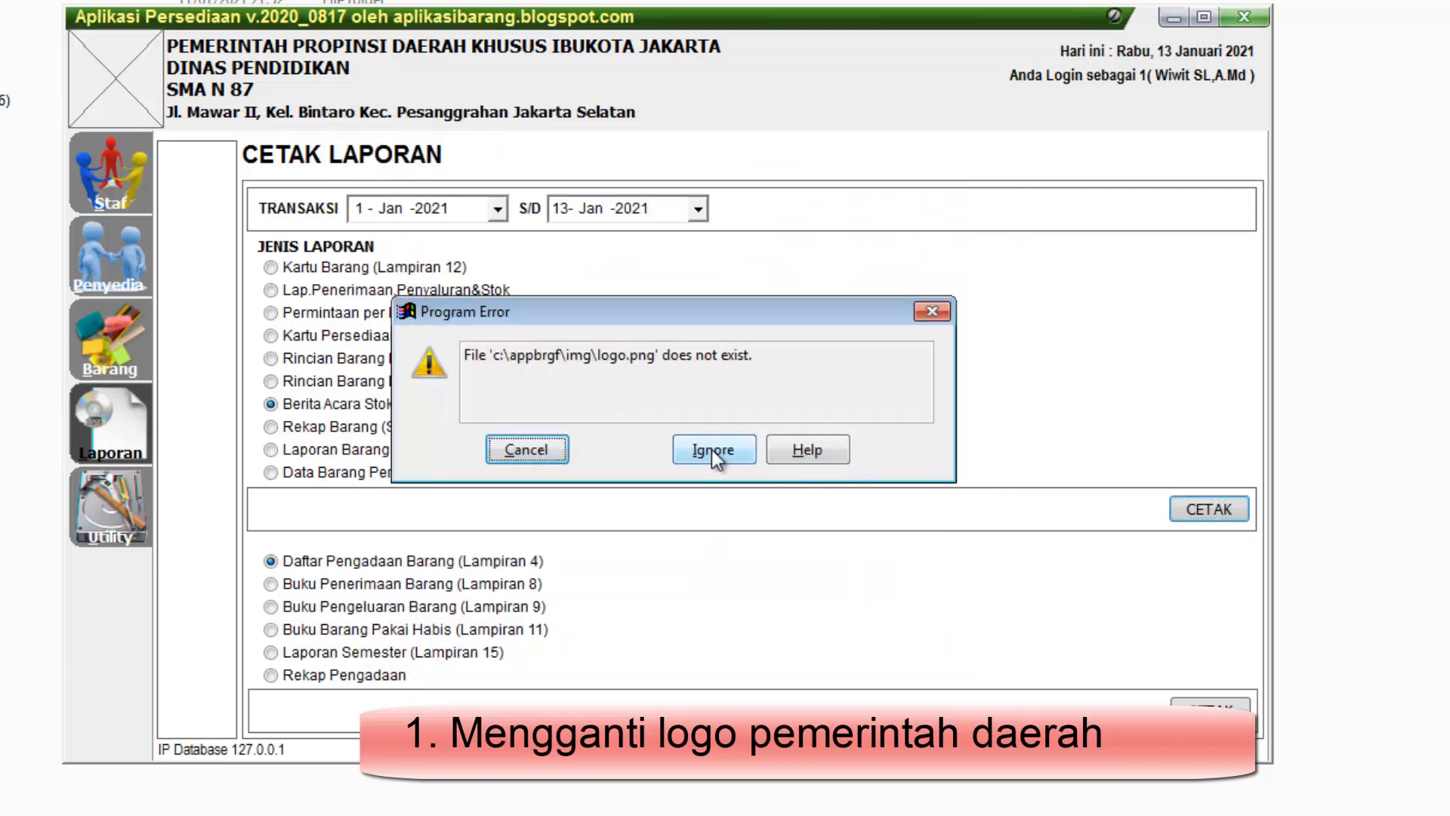
left_click(714, 450)
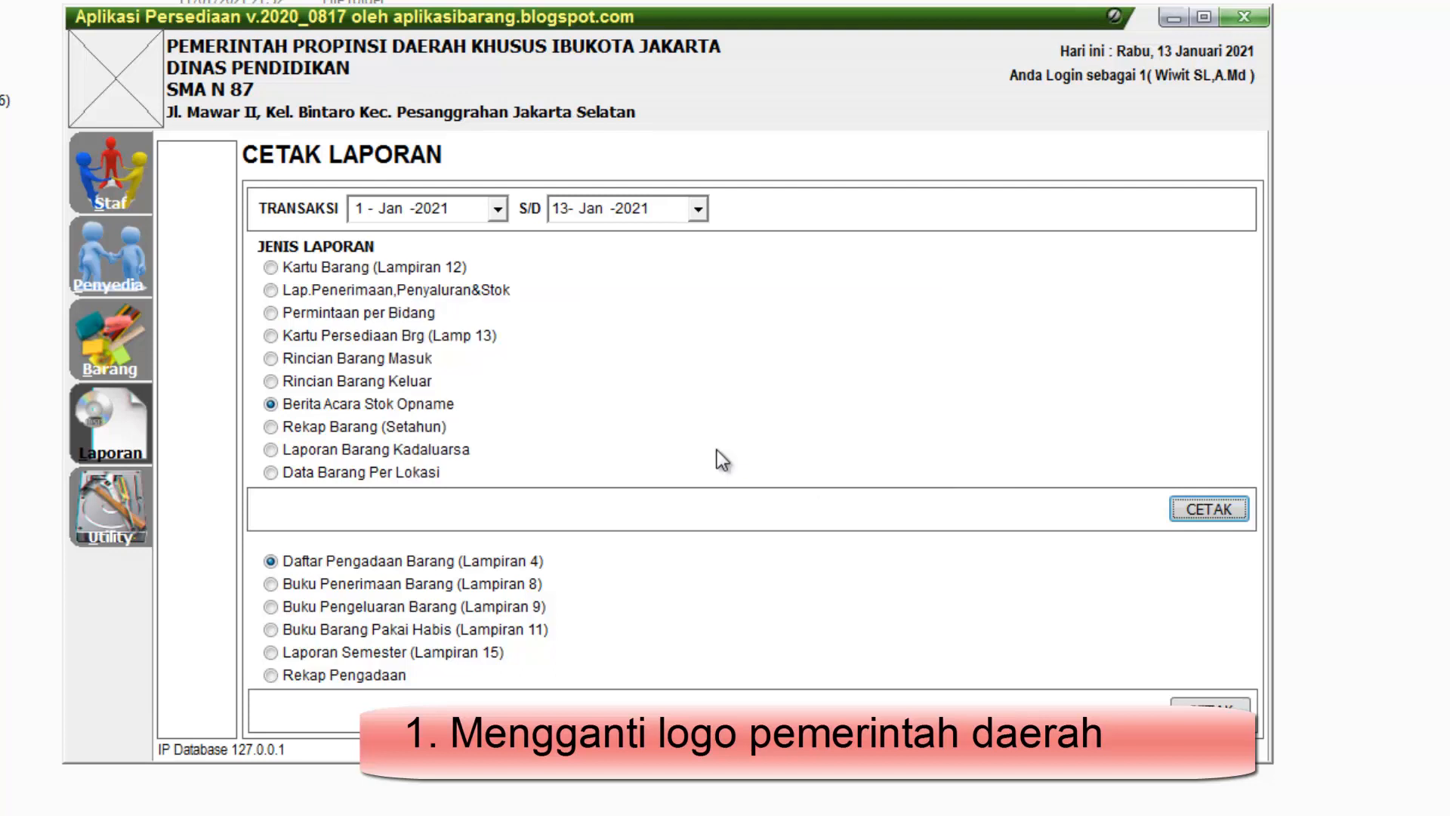
Exit the inventory application and copy the Logo PNG from APPBRGF into its Img subfolder
left_click(1257, 17)
left_click(1071, 486)
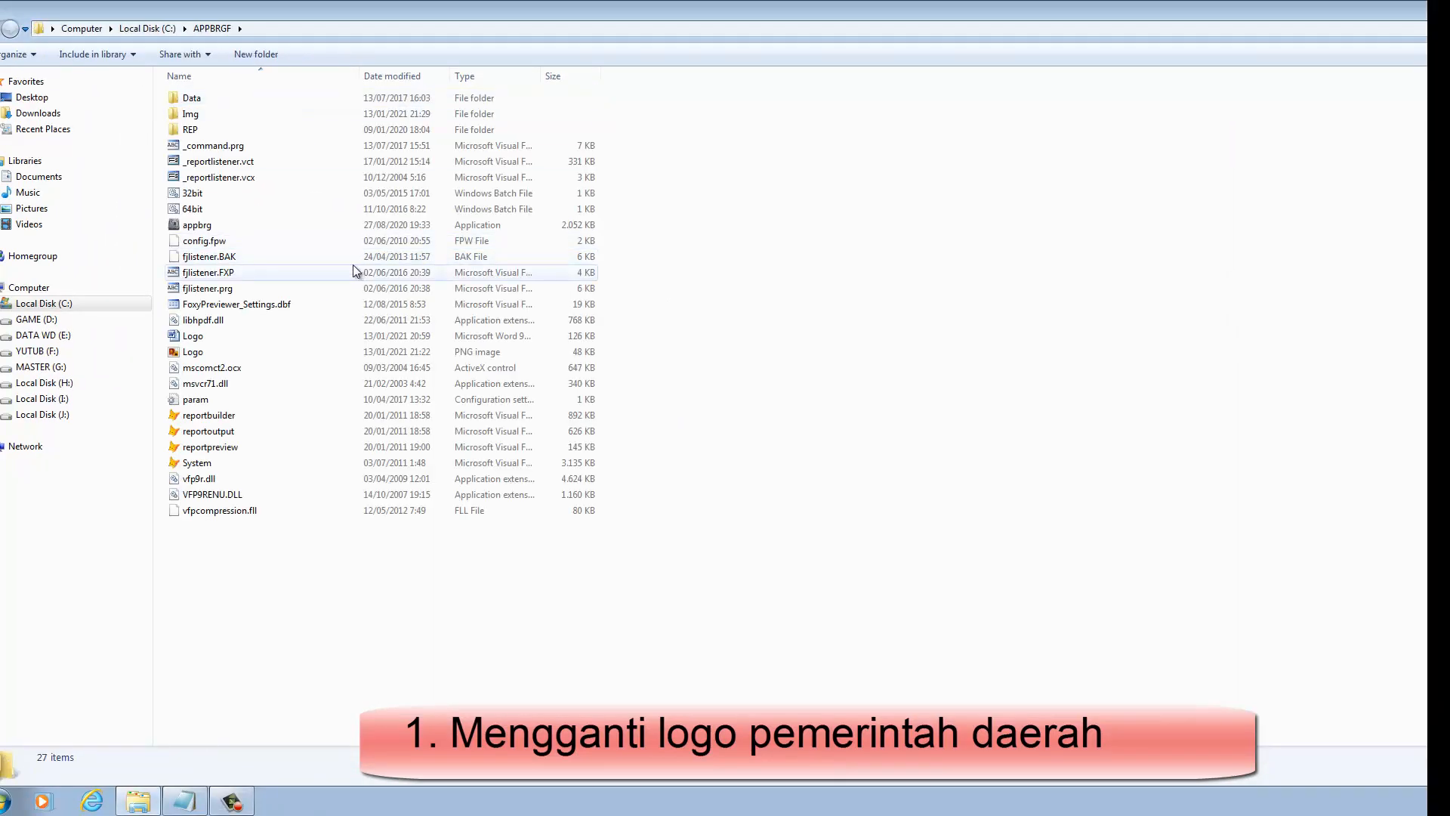
right_click(194, 355)
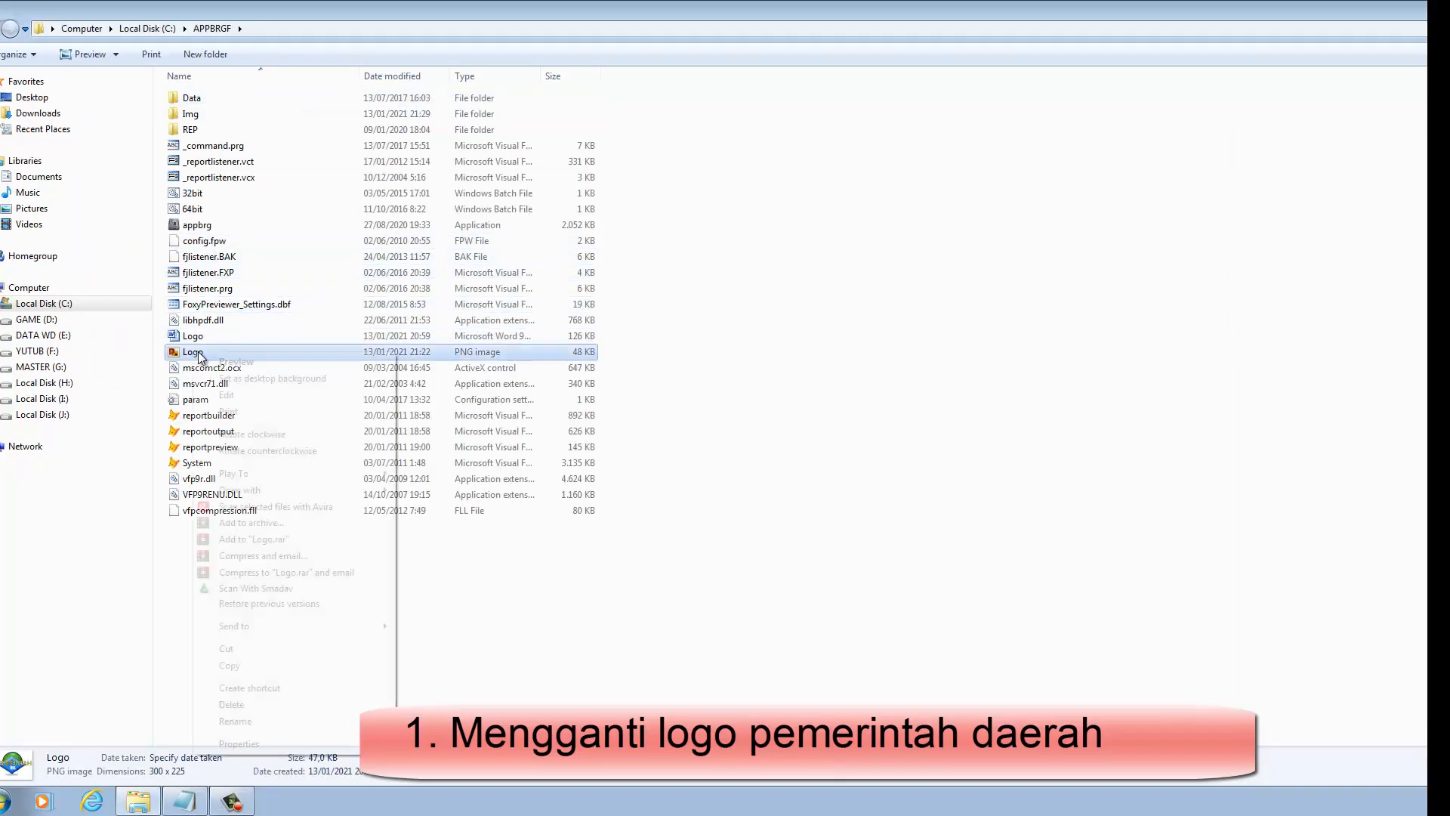
left_click(246, 664)
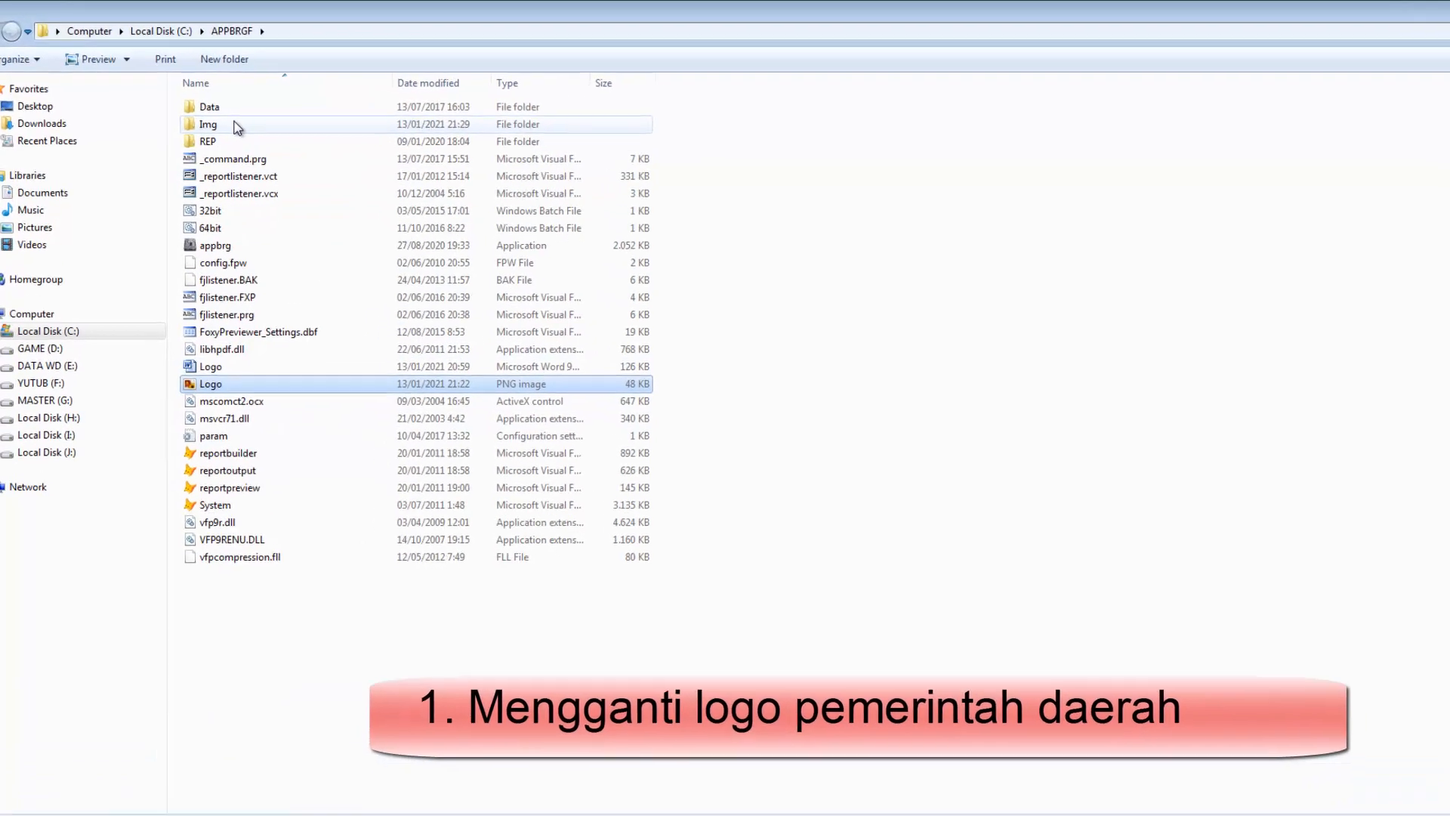
double_click(237, 127)
right_click(824, 256)
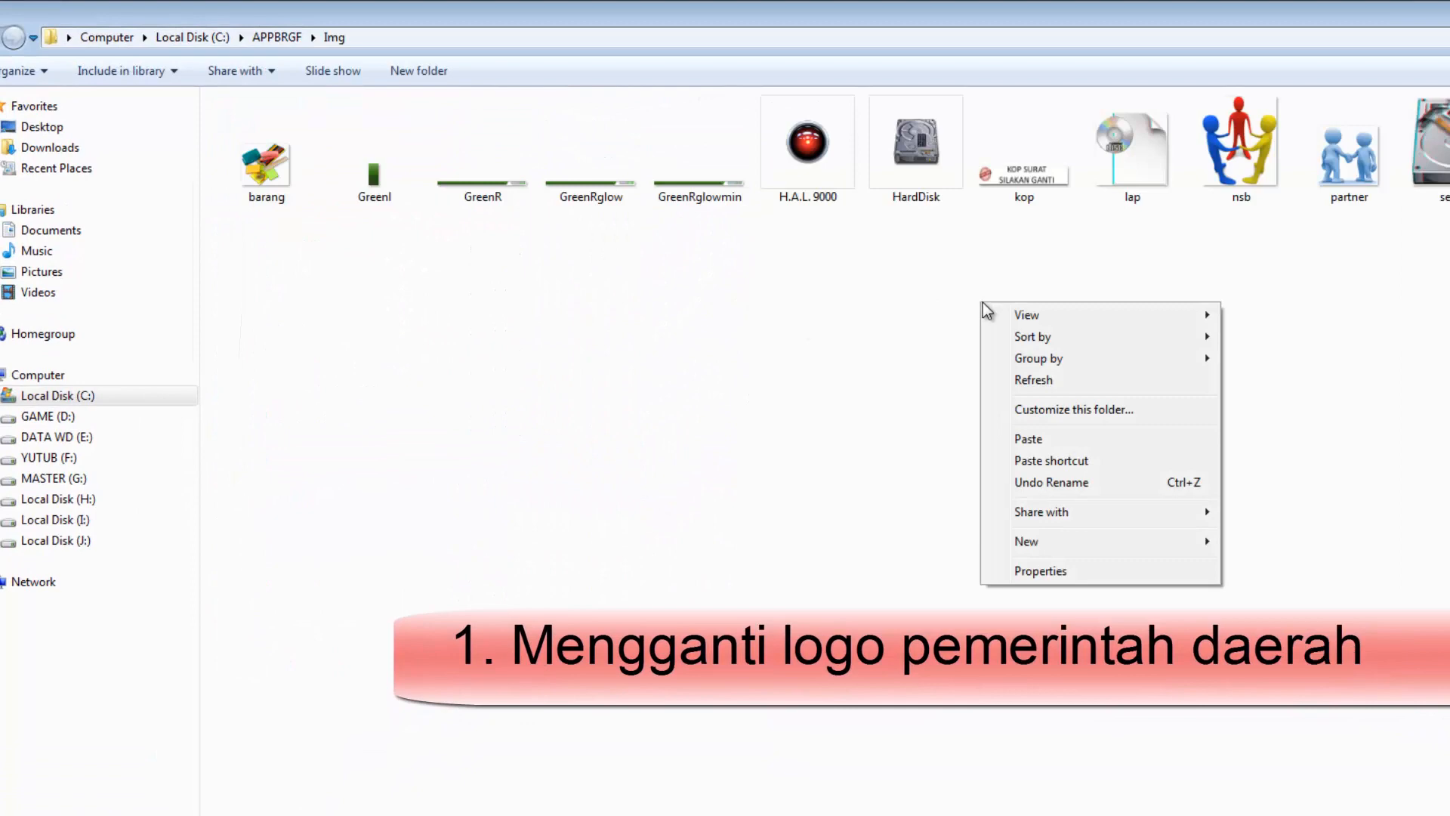
left_click(1086, 442)
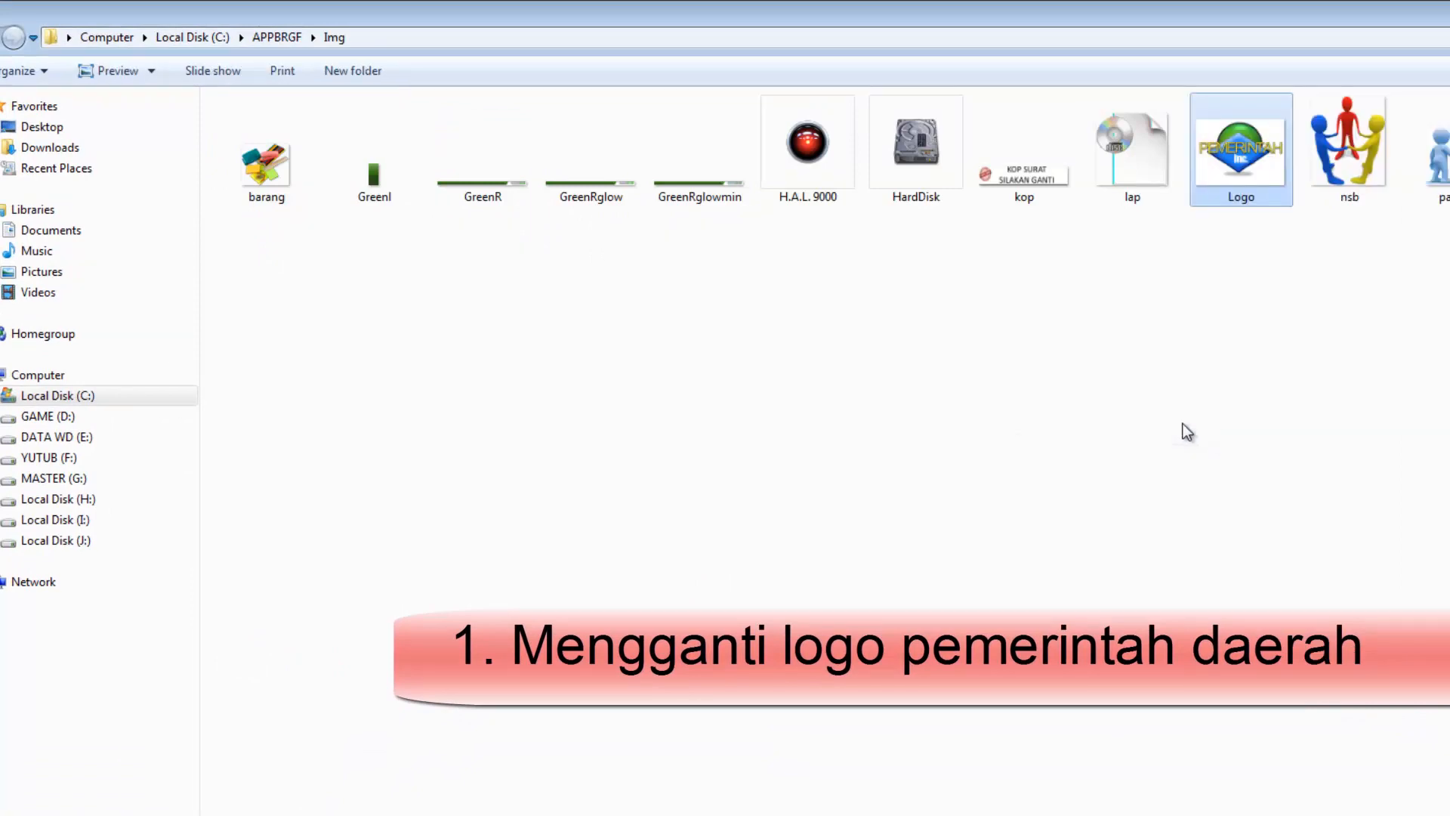
right_click(1203, 305)
left_click(1110, 329)
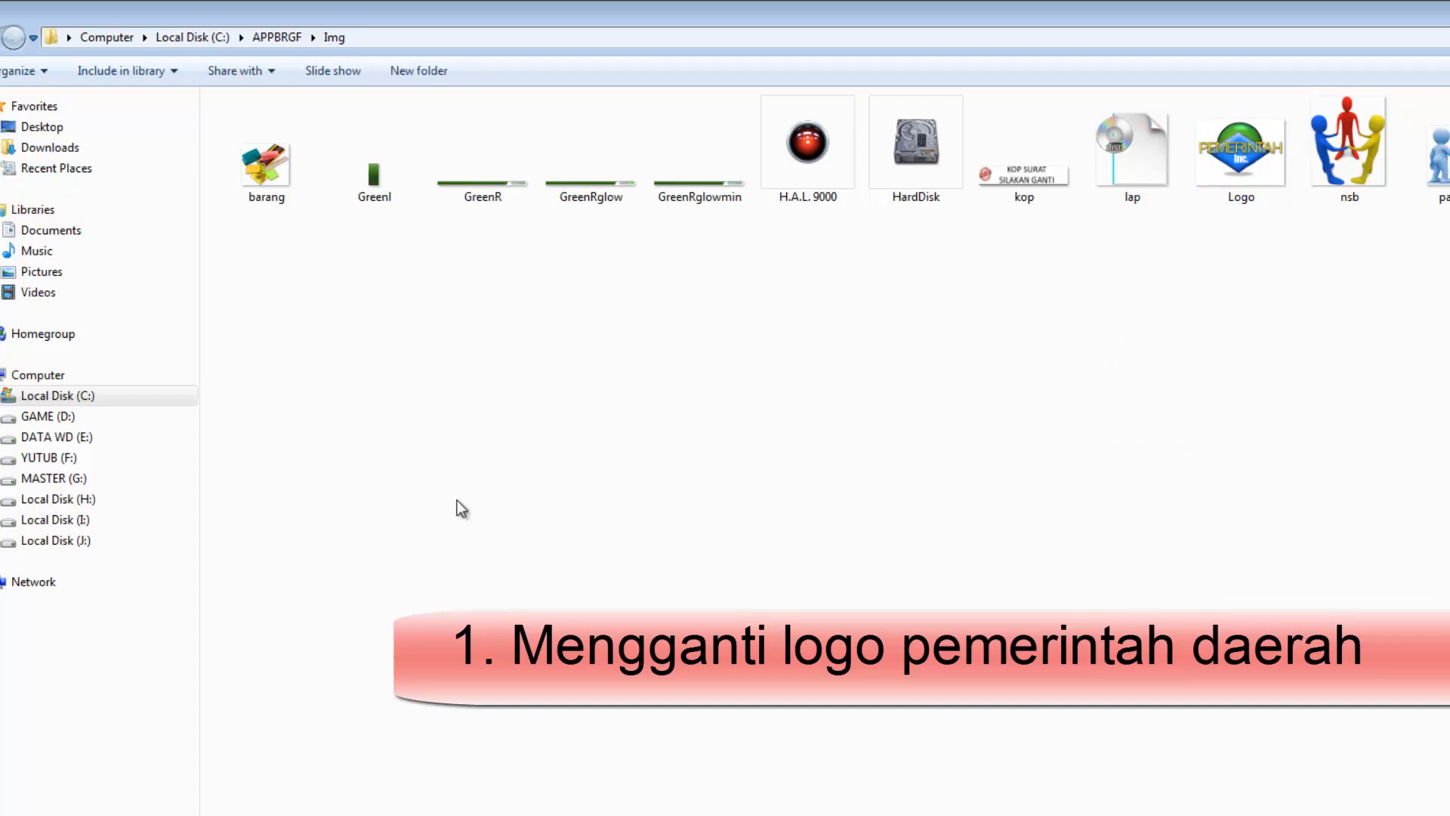
Launch appbrg from the APPBRGF folder and log in with the username and account password
left_click(278, 37)
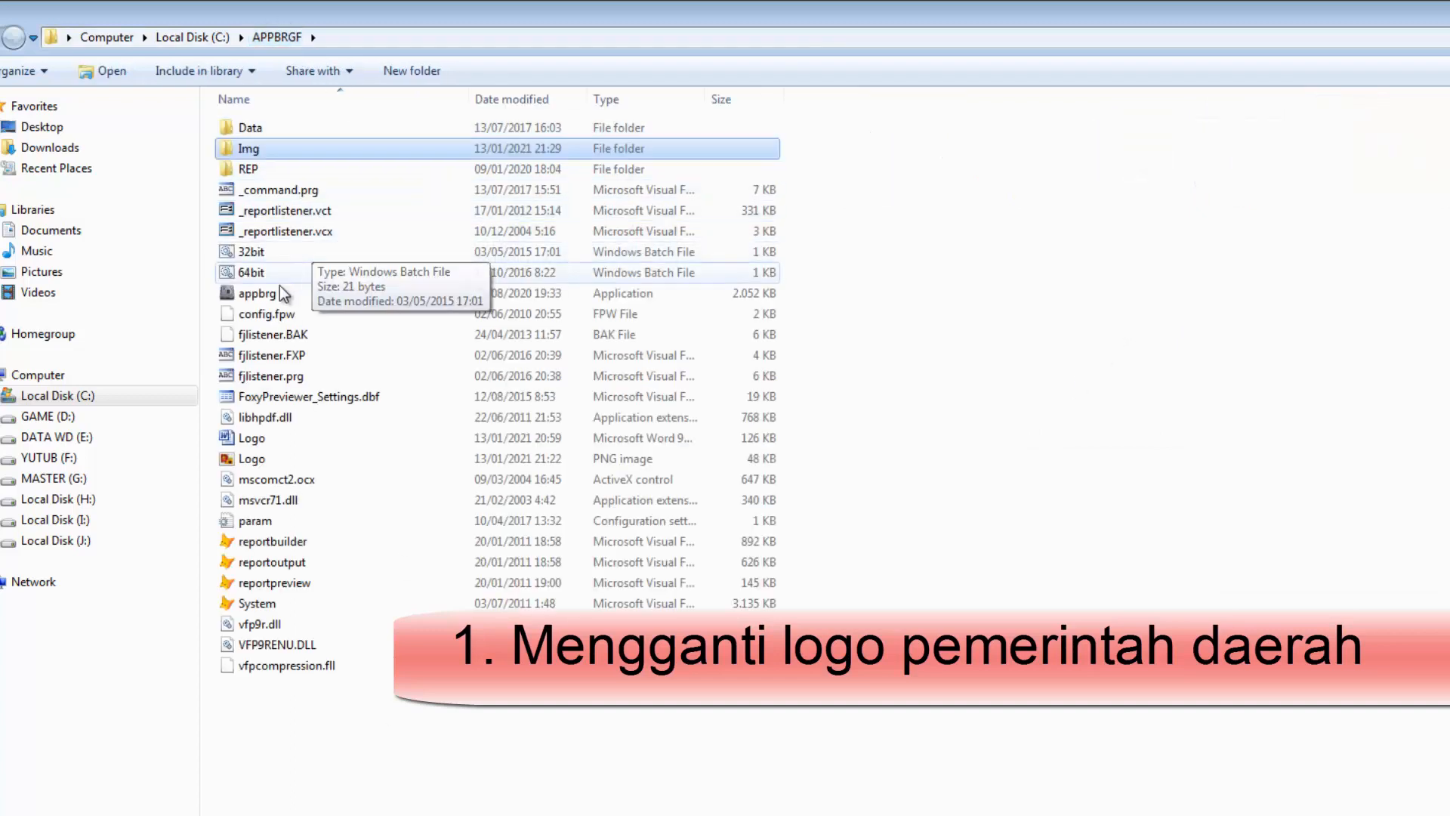
double_click(274, 294)
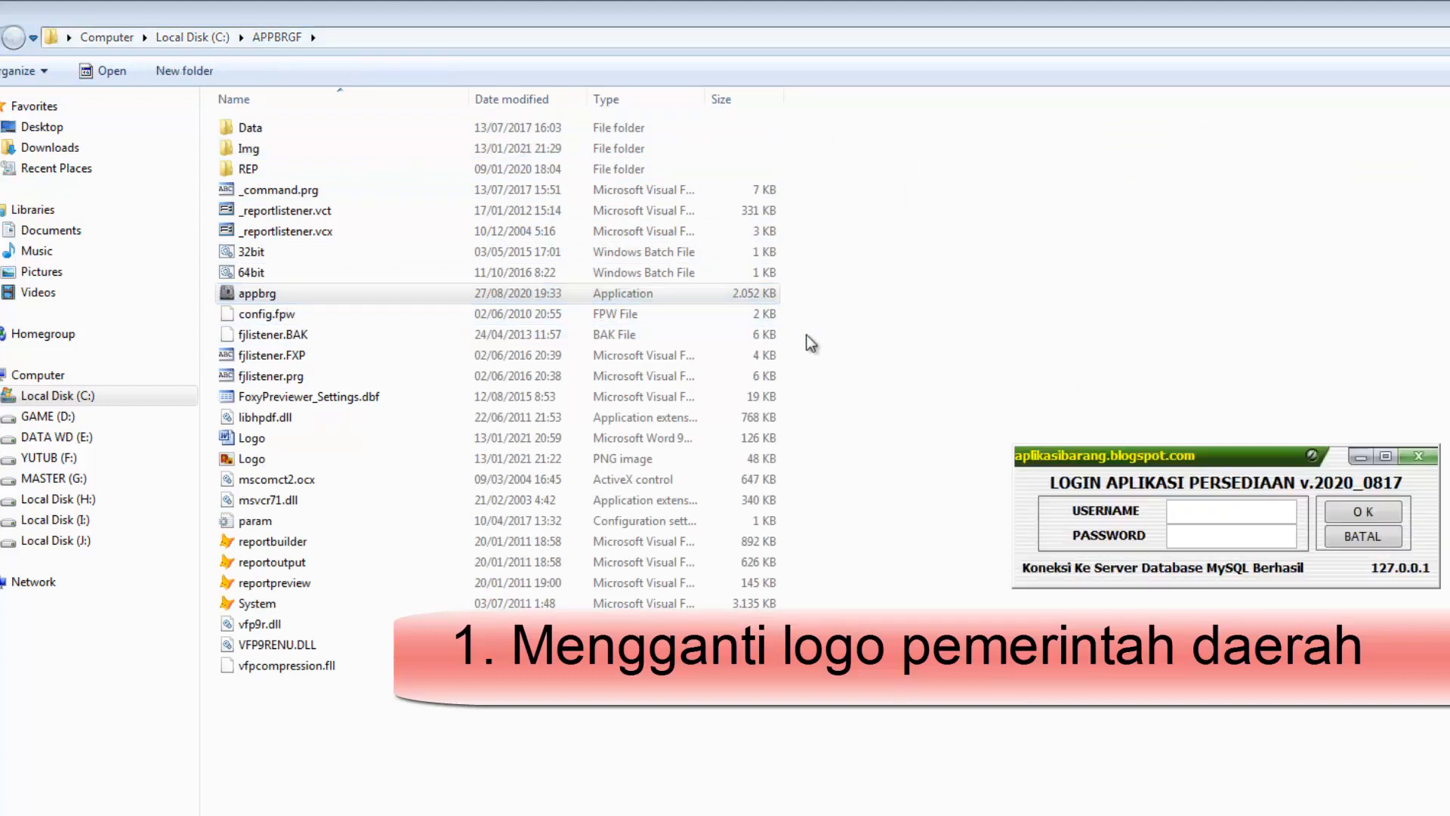
type("1")
key("Return")
type("1")
key("Return")
key("Return")
key("Return")
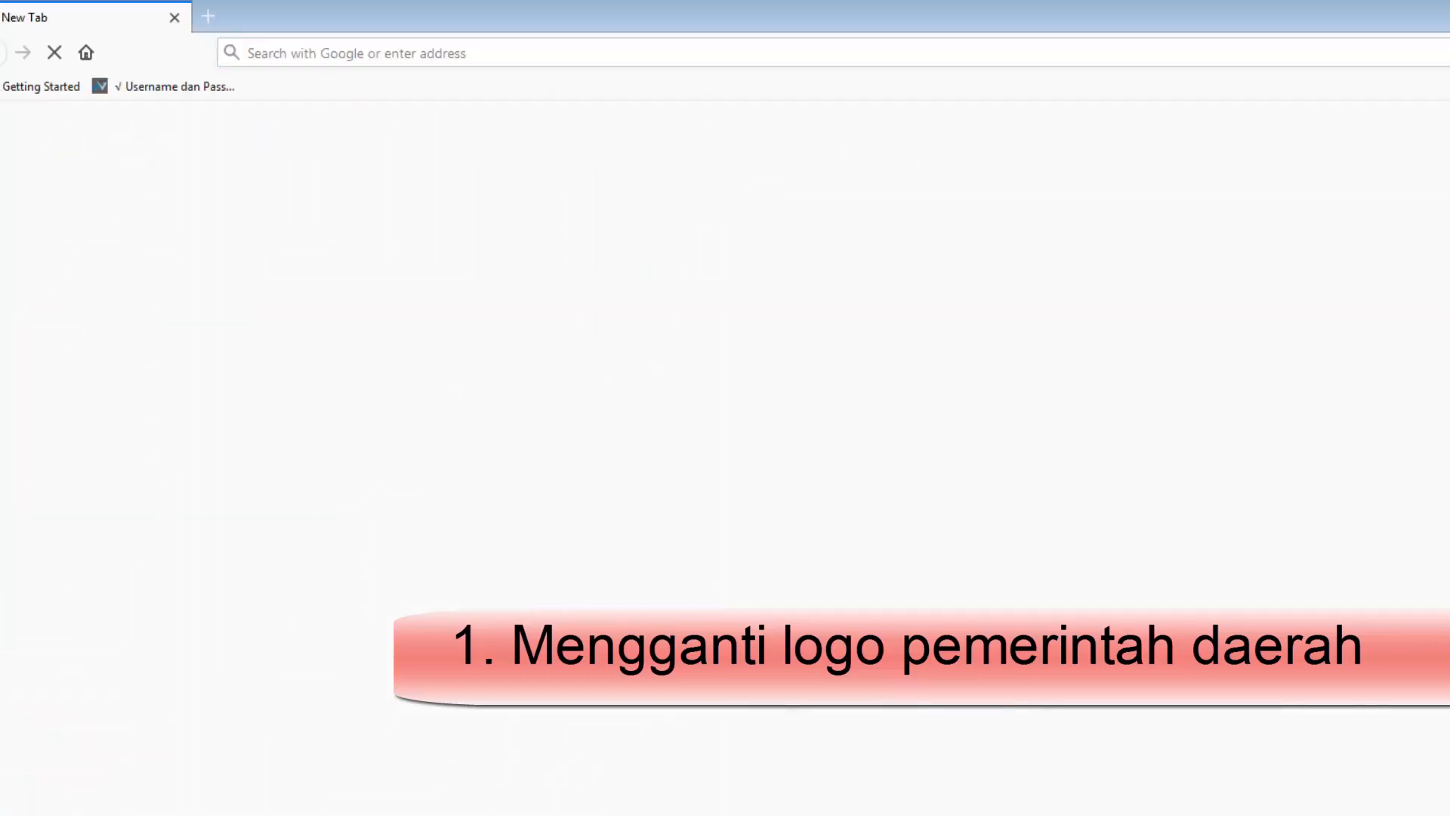
Load aplikasibarang.blogspot.com in the browser, return to the inventory application and reposition its window
type("aplikasibarang.blogspot.com")
key("Return")
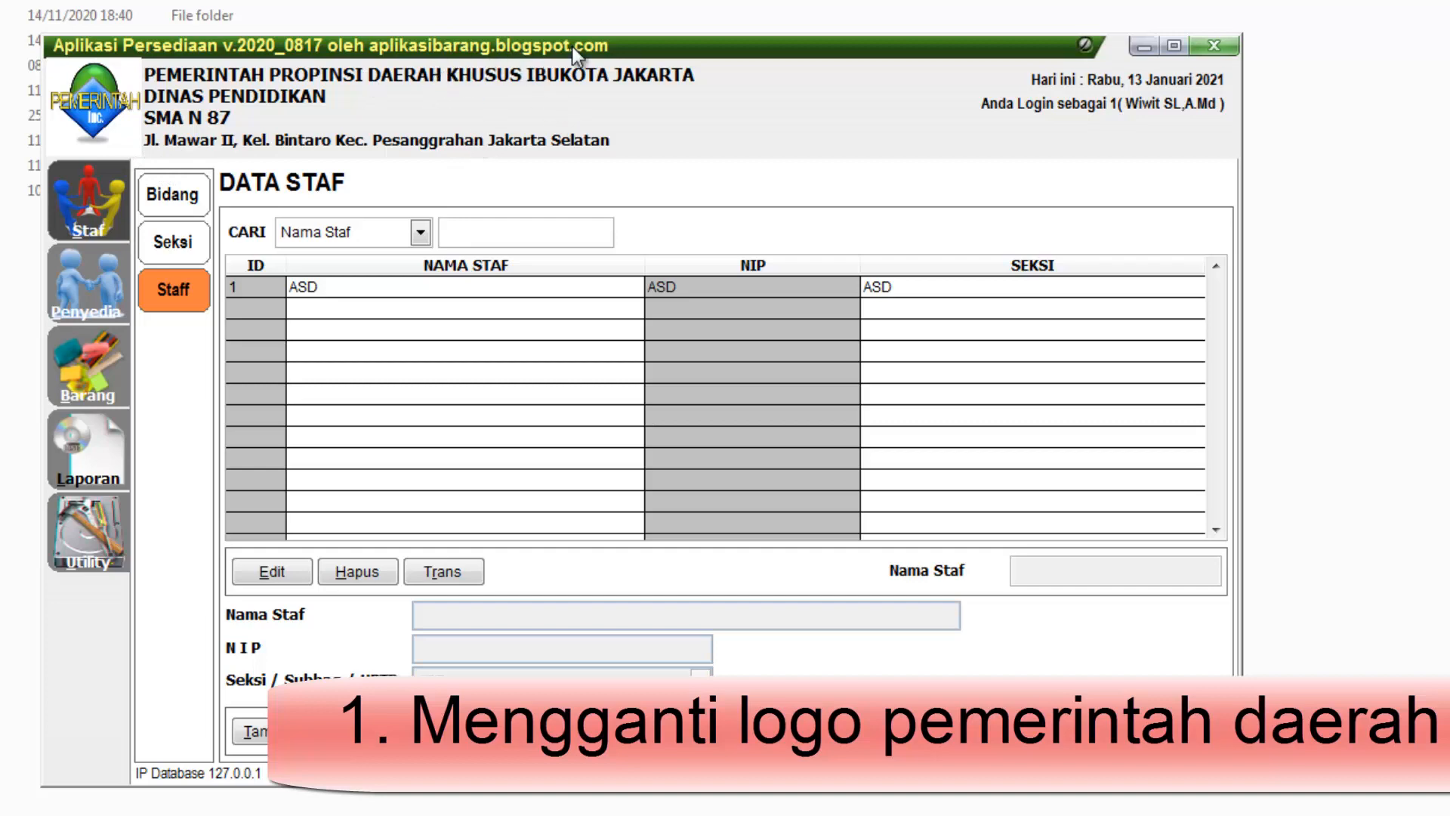
left_click_drag(572, 47, 452, 52)
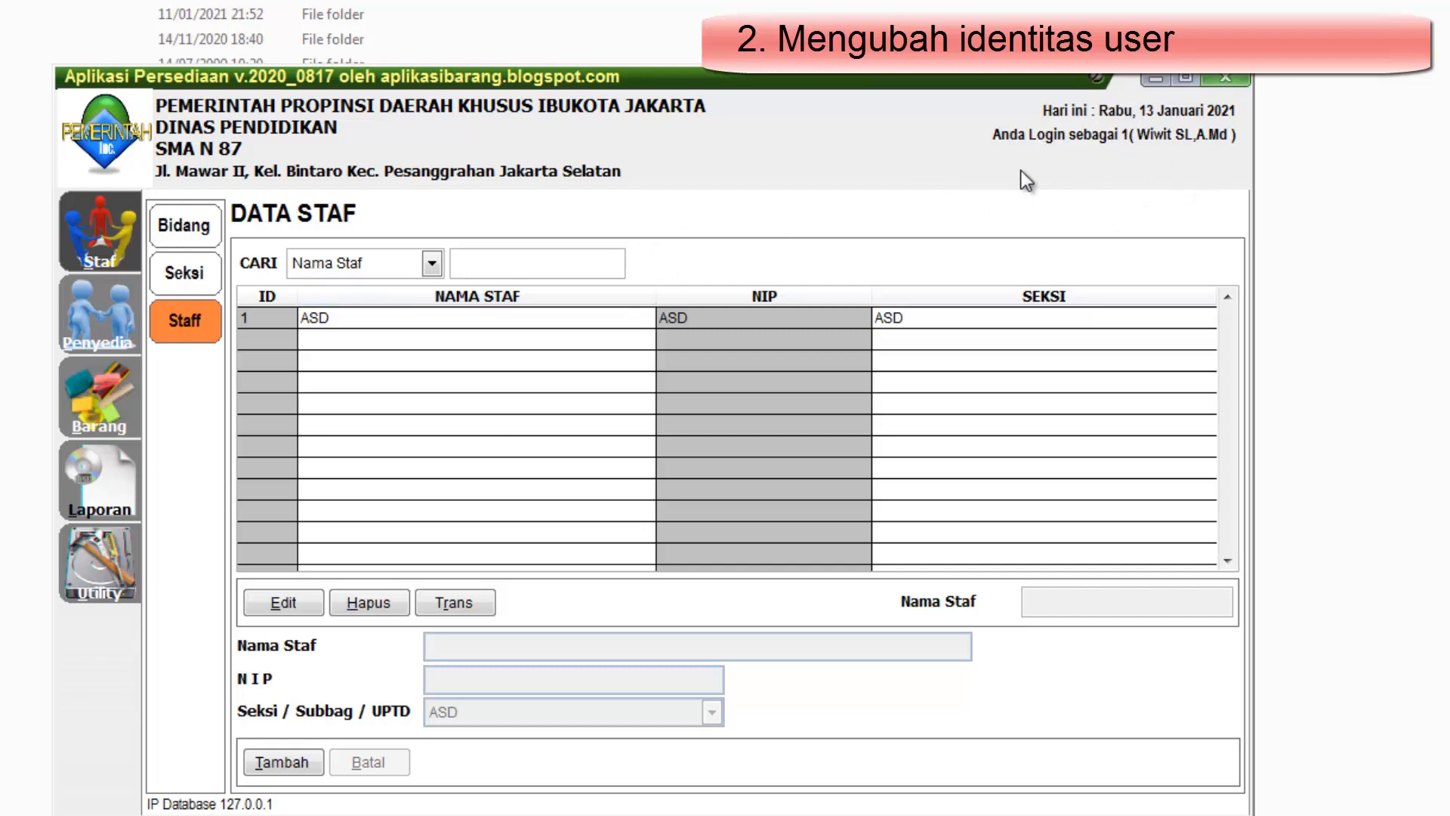
Change the Nama of user ID 100 to "Pengguna Aplikasi" in the user settings and save the record
left_click(100, 581)
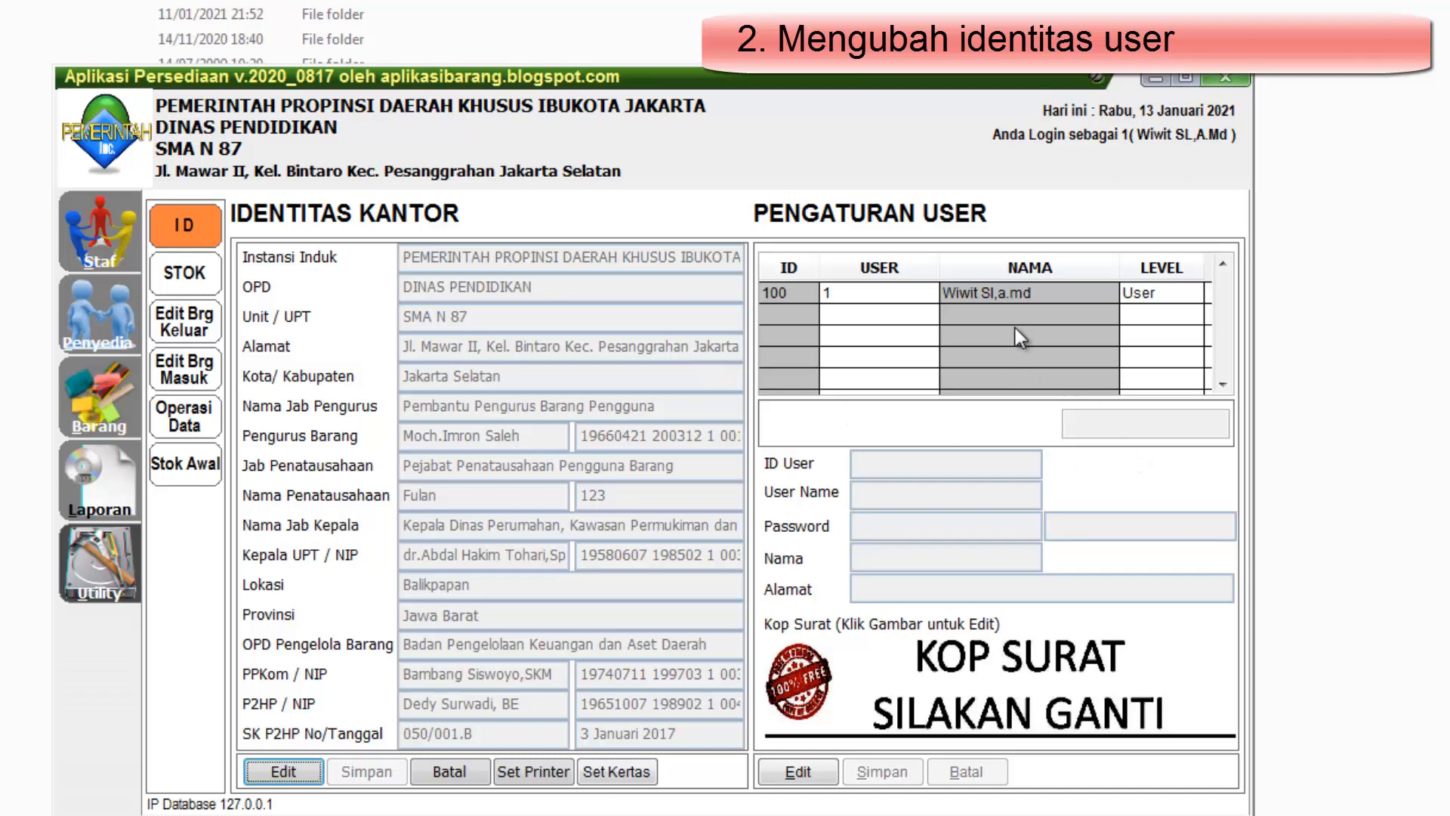
left_click(865, 286)
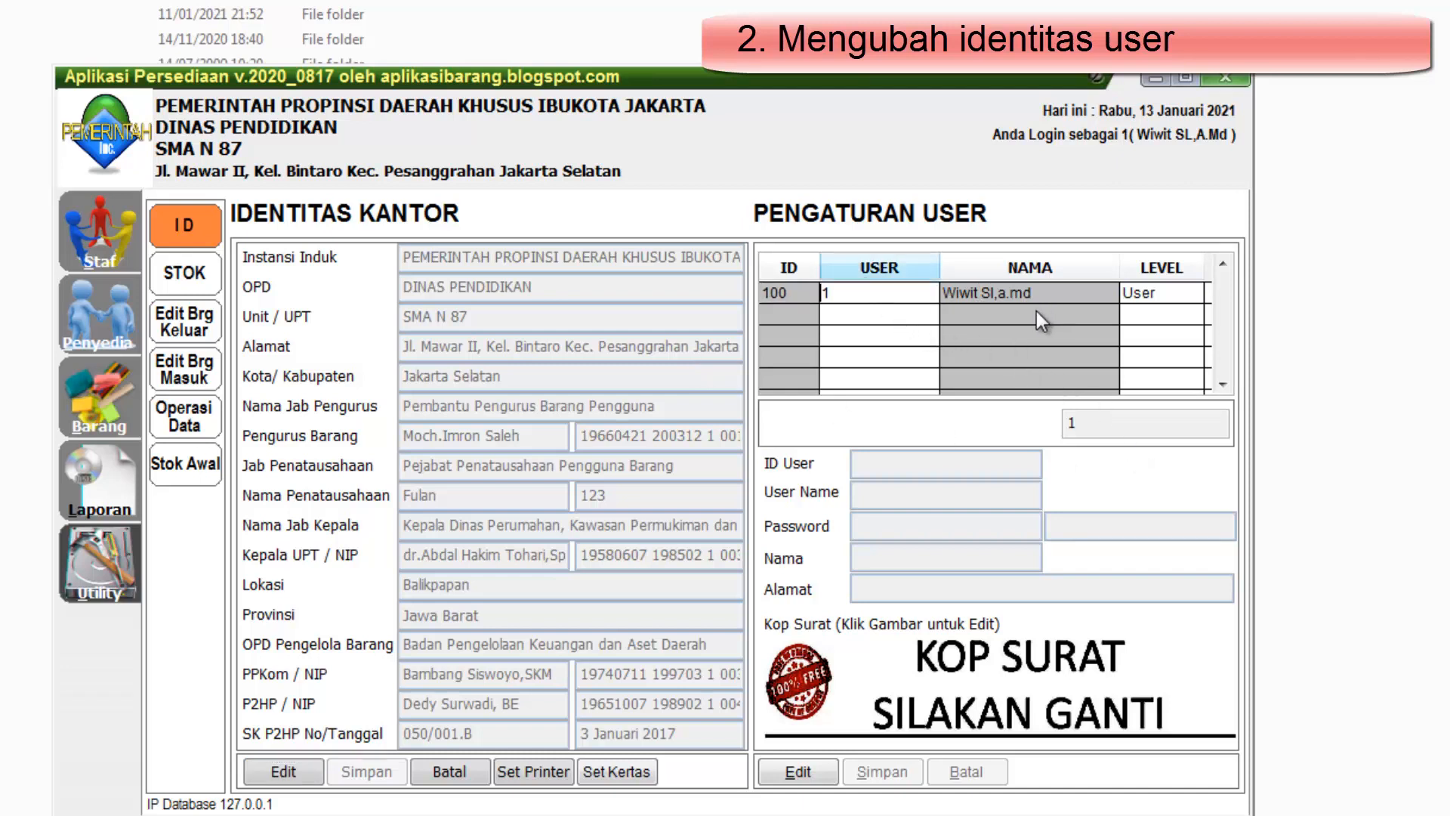
left_click(821, 771)
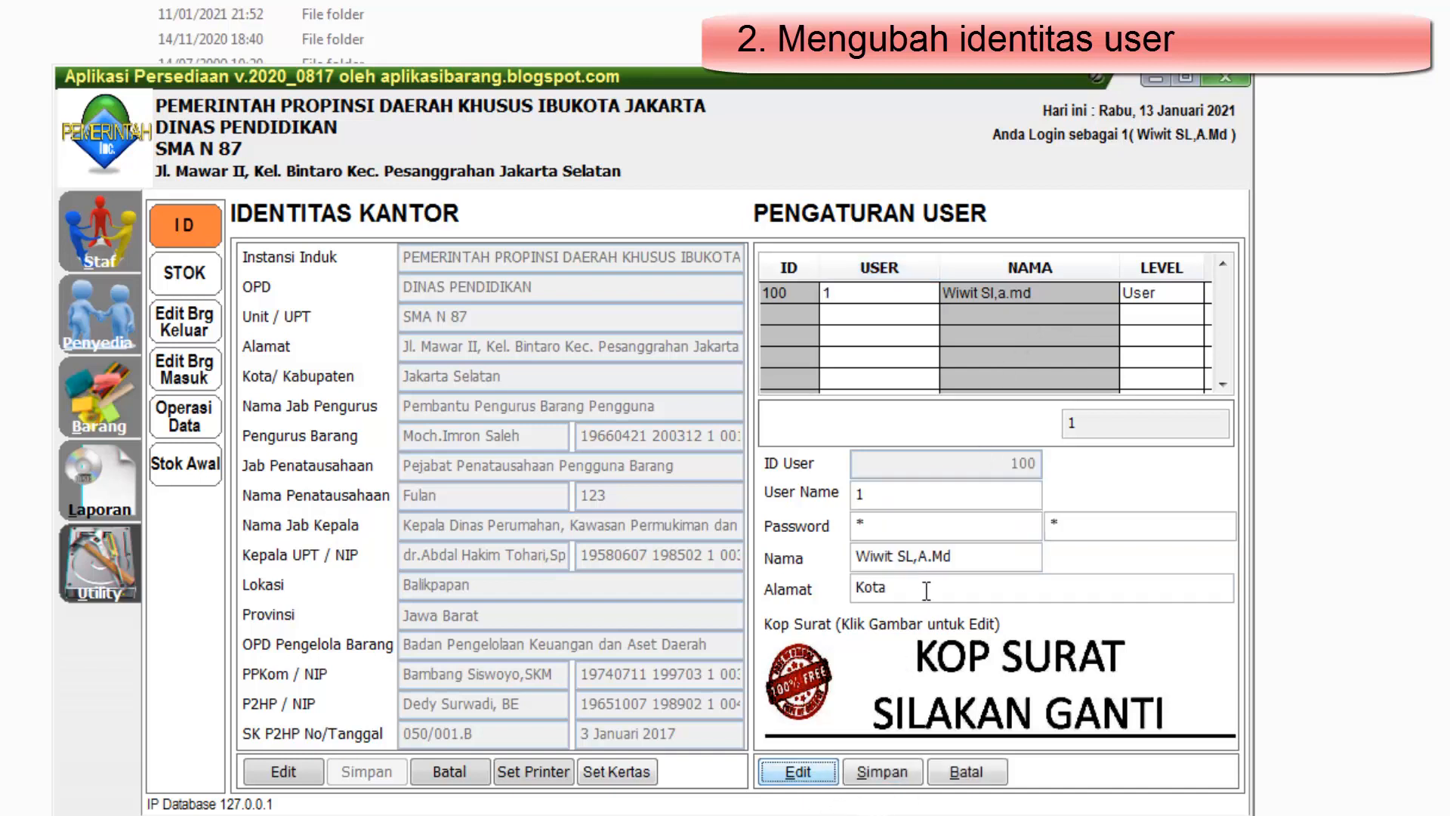
left_click_drag(990, 552, 766, 558)
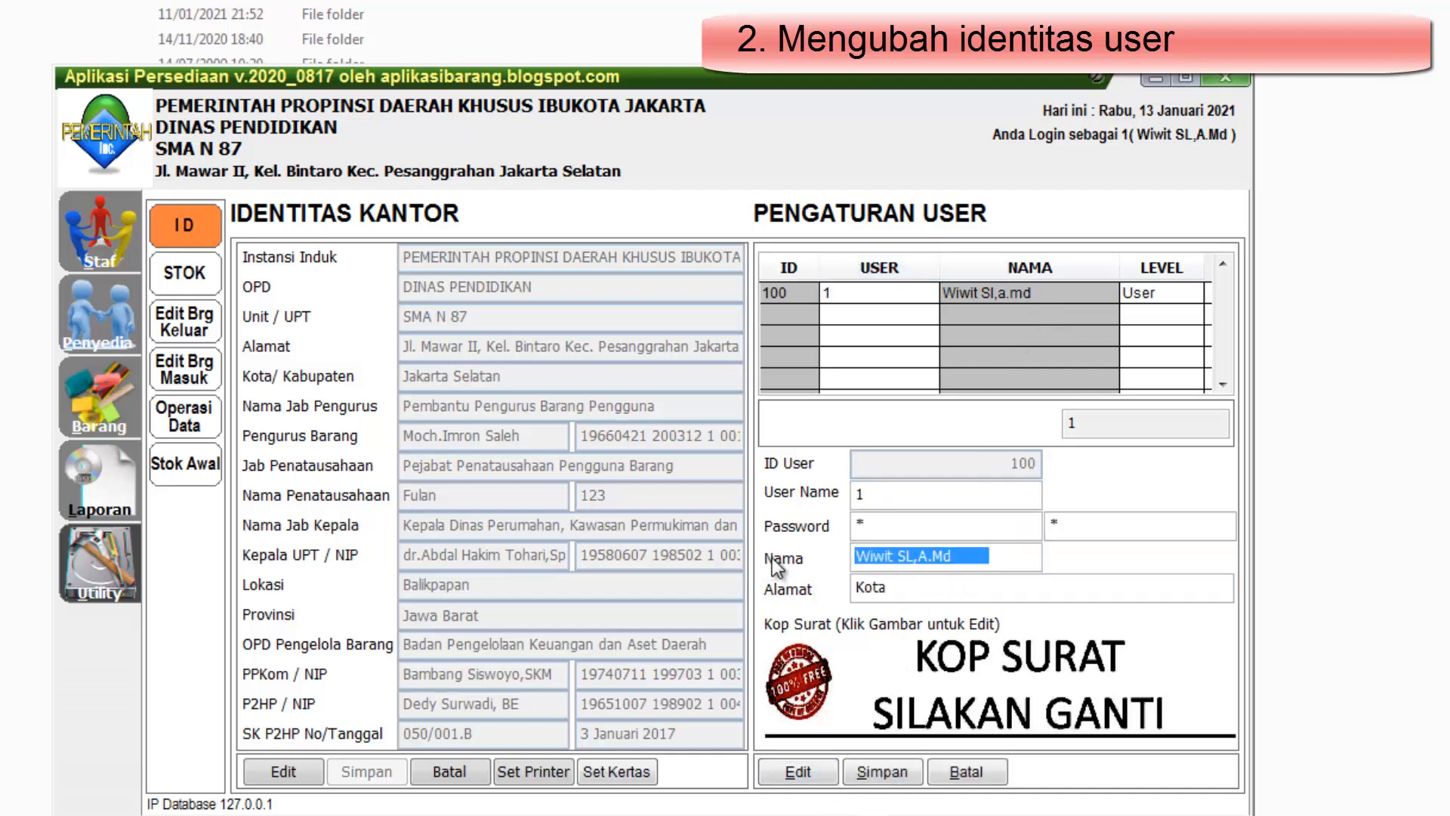
type("Pengguna")
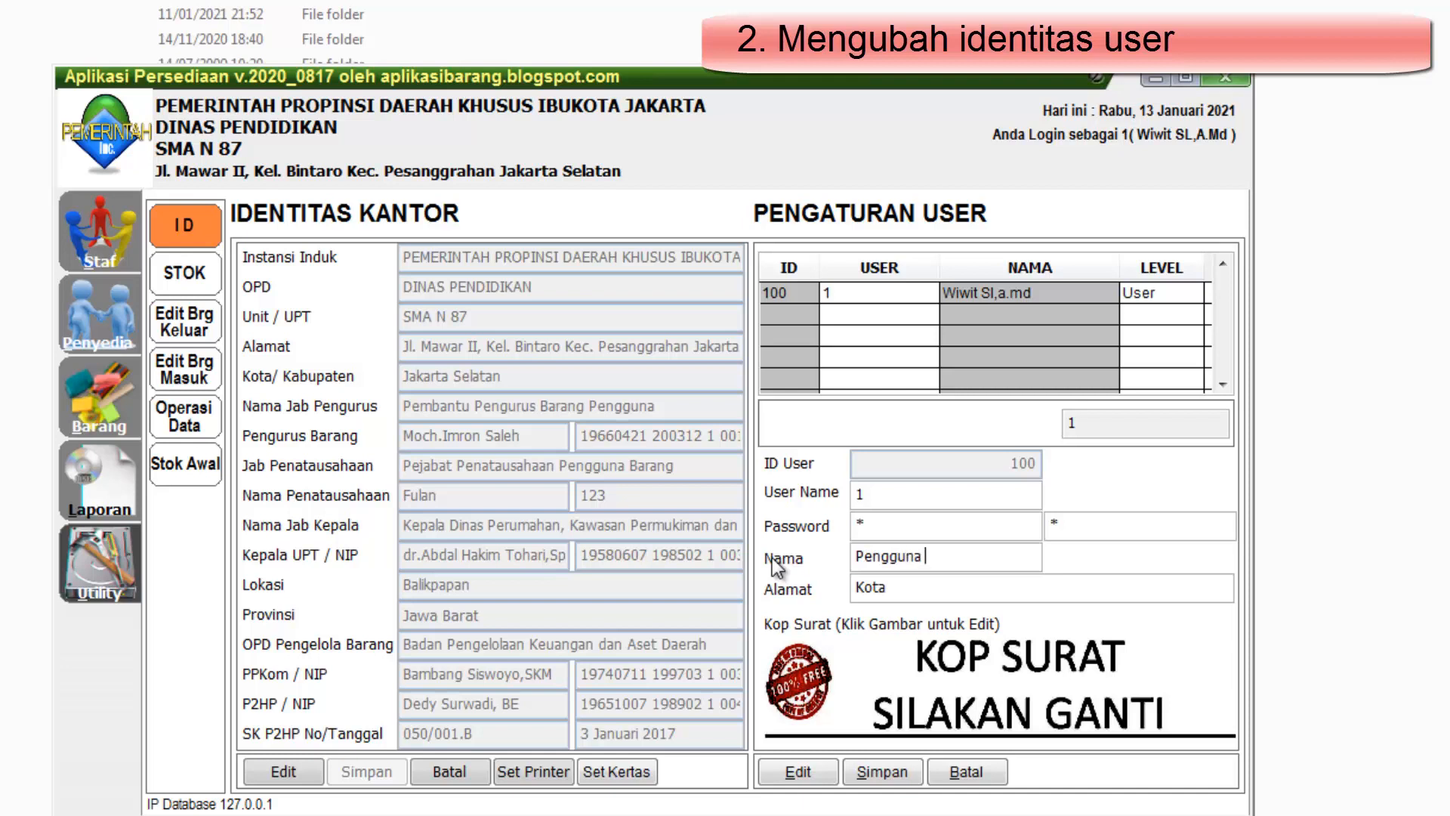
type(" Aplikasi")
left_click(900, 773)
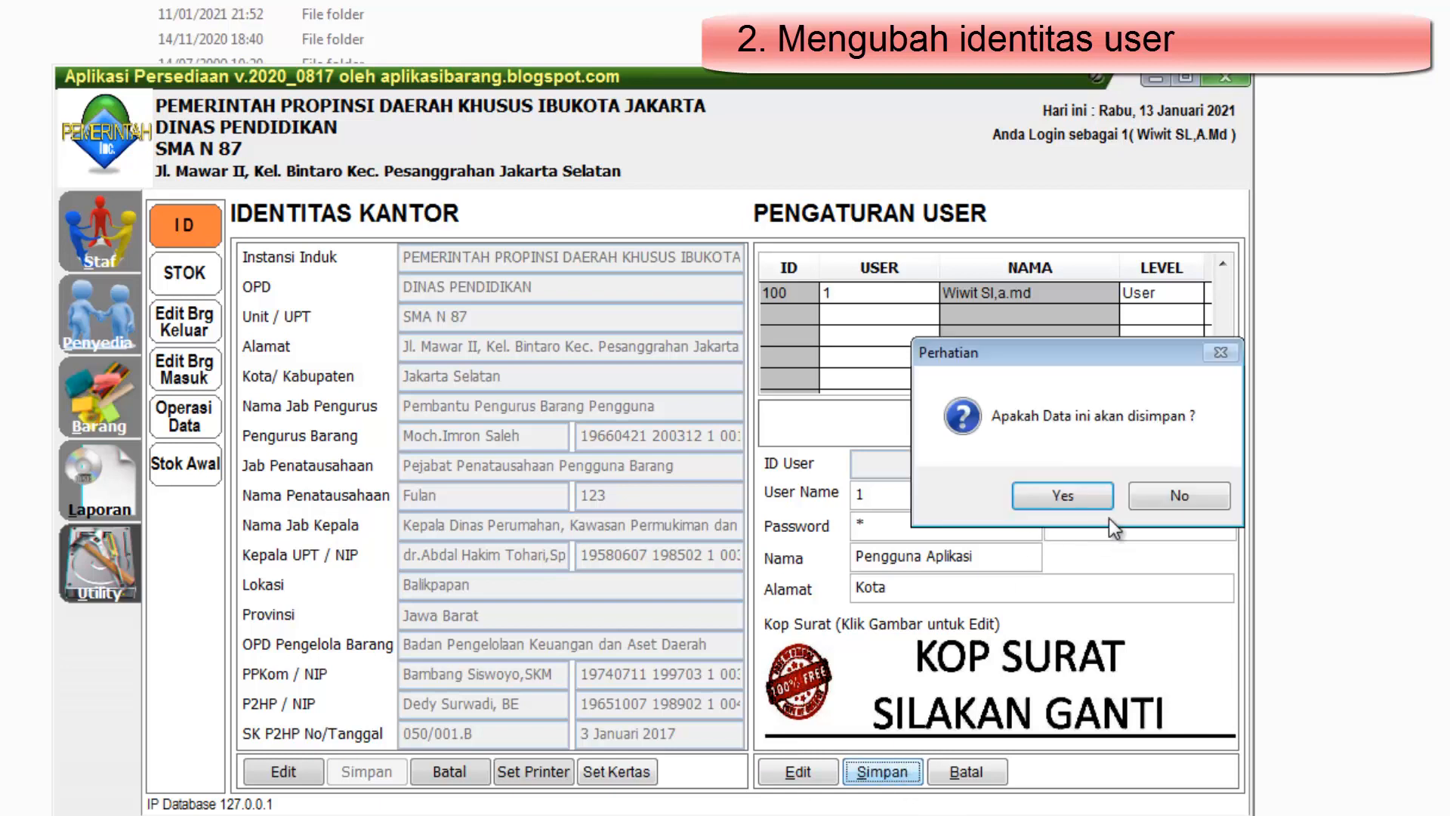
left_click(1098, 494)
left_click(1154, 495)
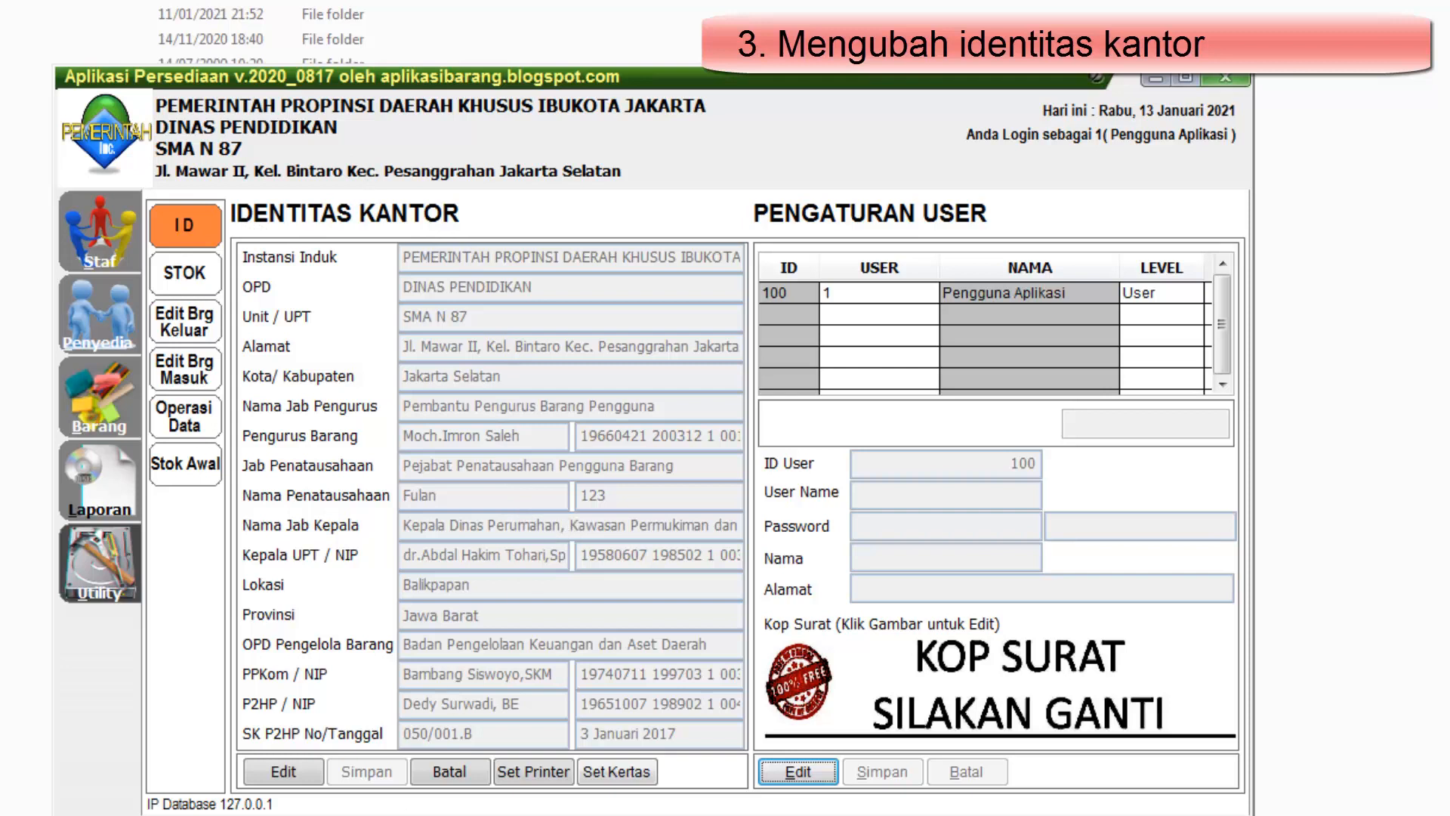
Edit the office identity, setting Instansi Induk to "PEMERINTAH PROPINSI inc" and Unit / UPT to "Sekolah INC"
left_click(284, 772)
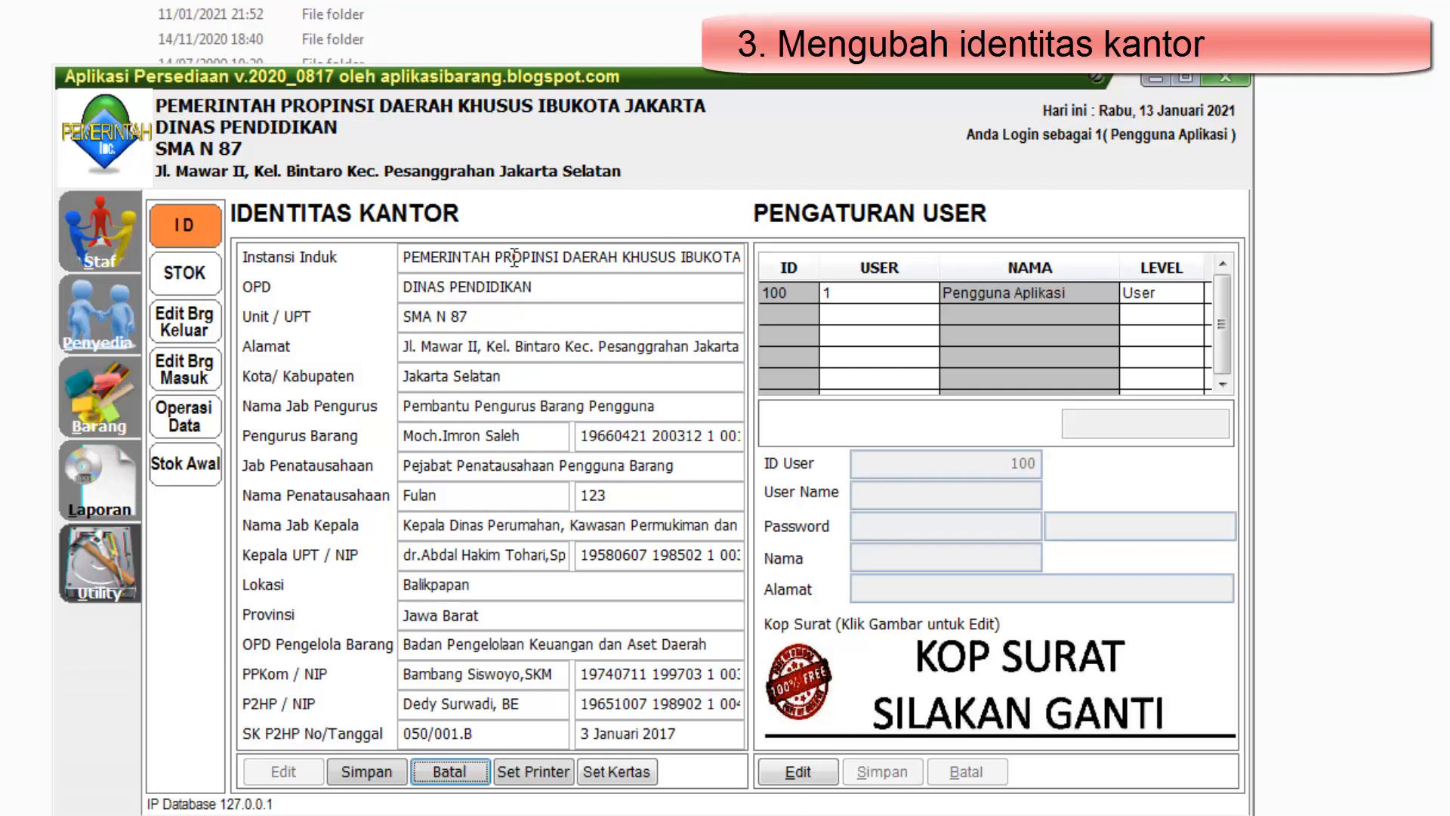
left_click_drag(562, 257, 925, 249)
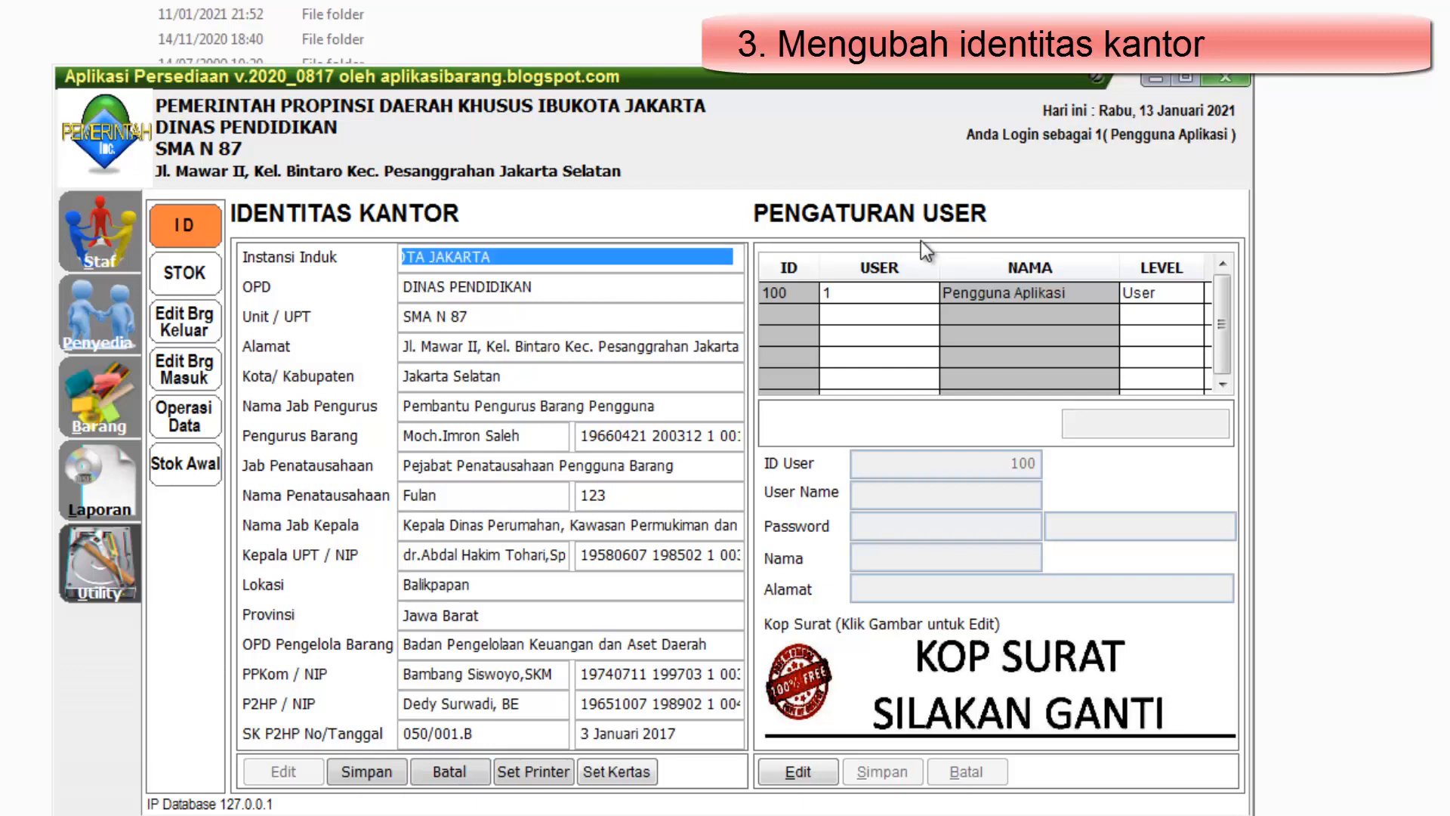
type("ind")
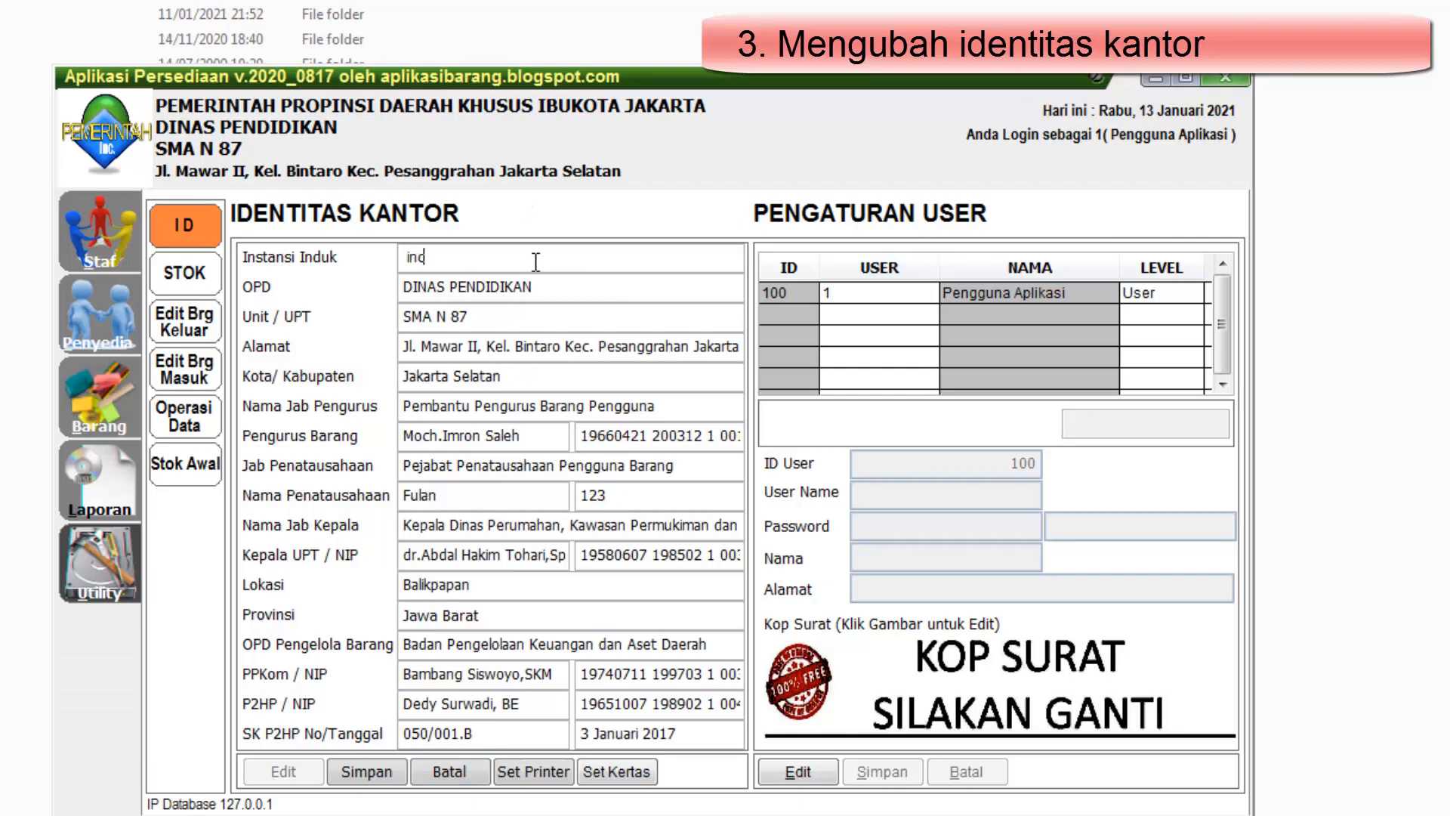
left_click(541, 286)
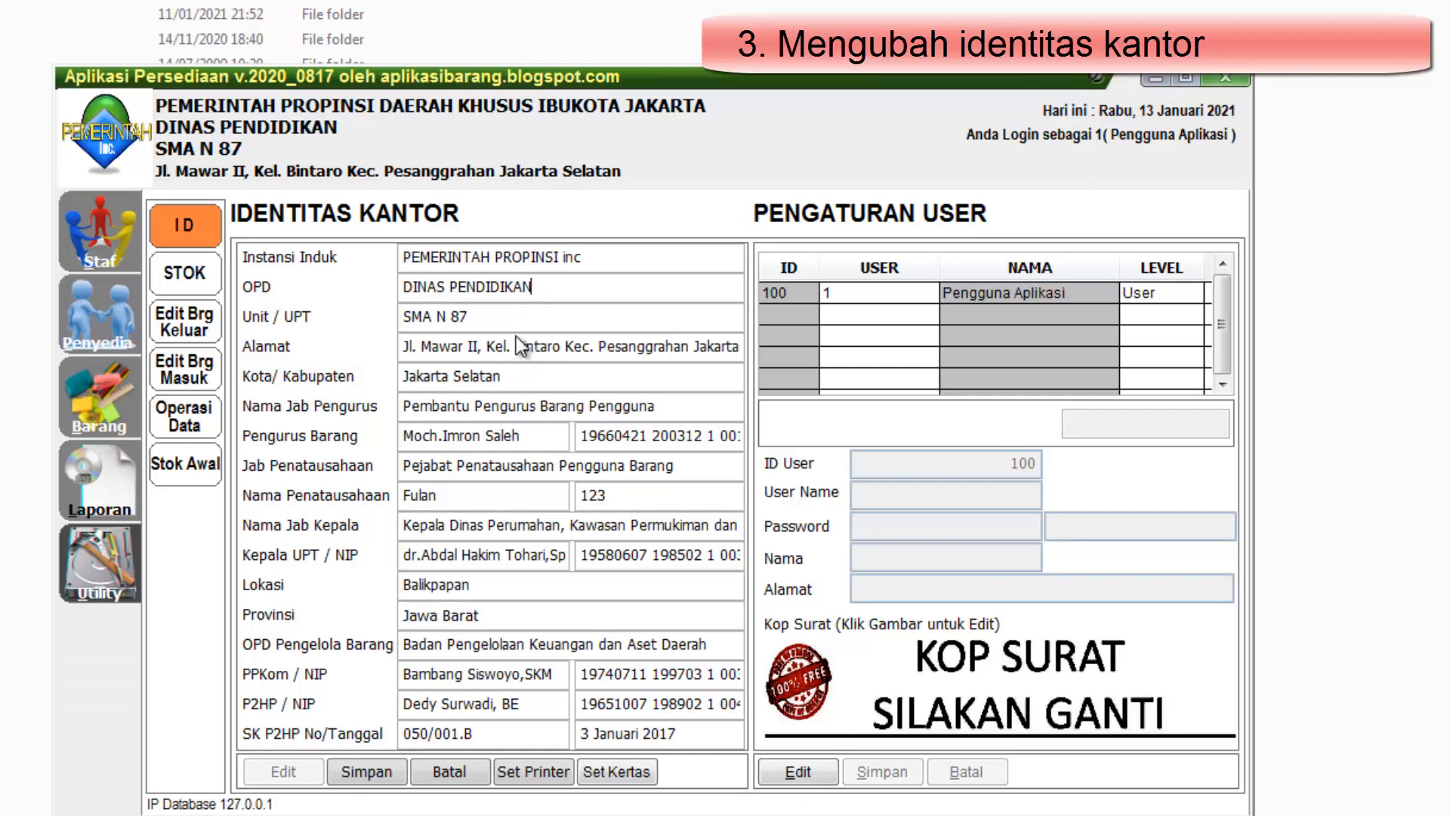
left_click_drag(511, 316, 324, 304)
type("Sekola")
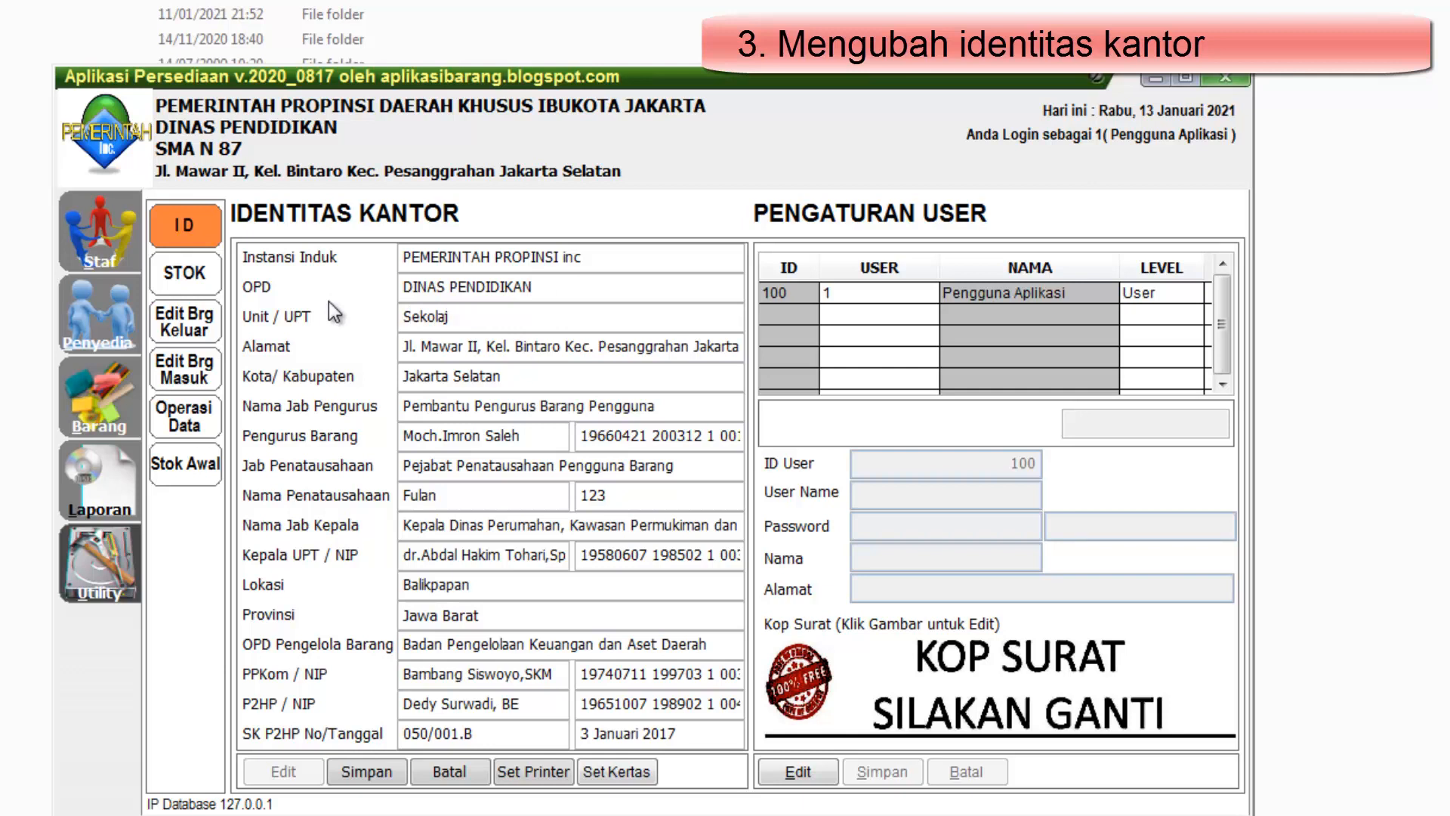
type("h INC")
Replace the office's street address in Alamat and set Kota/ Kabupaten to "Kota Lma"
left_click(431, 344)
left_click_drag(431, 344, 741, 358)
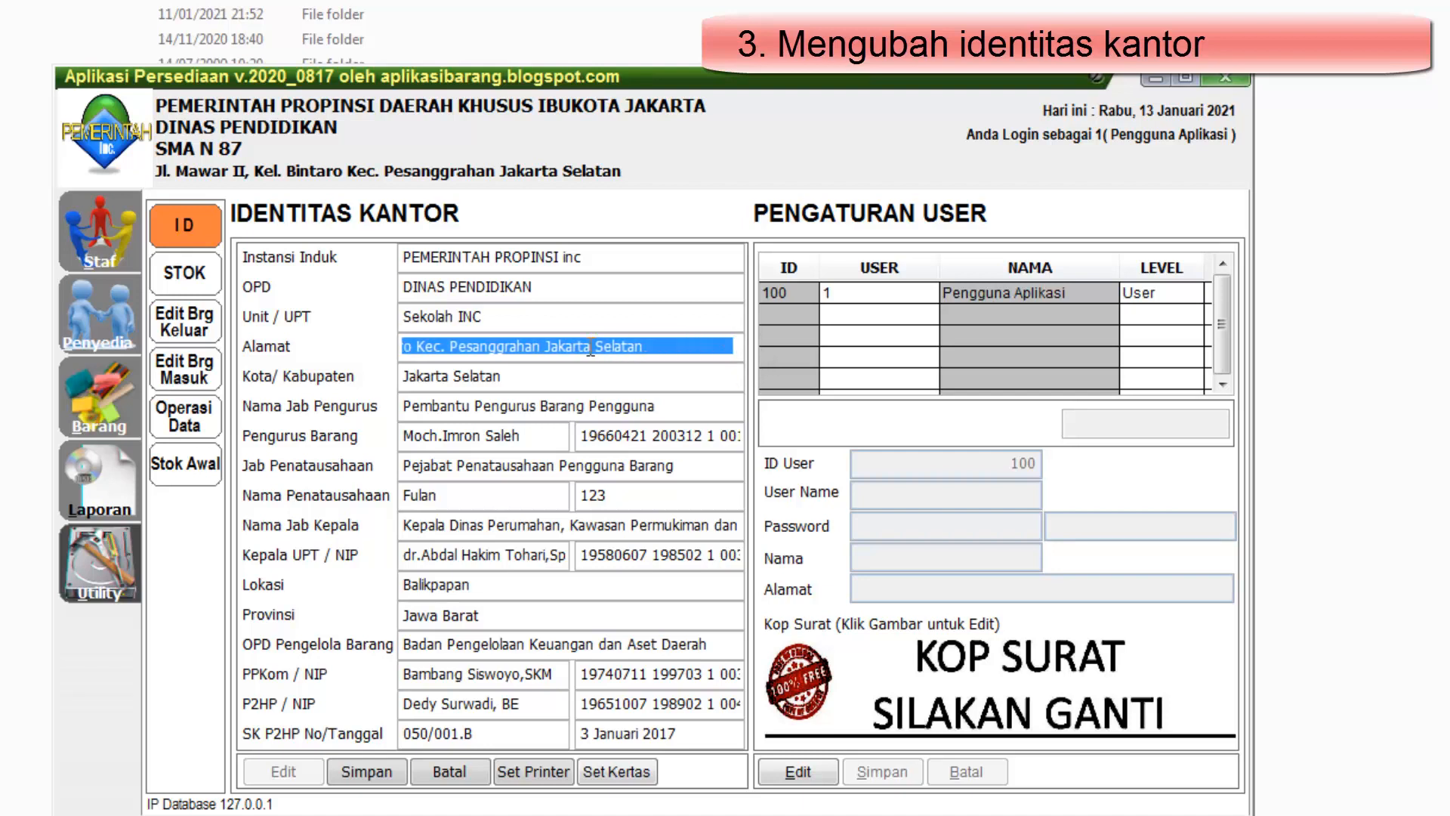
type("uTARA")
key("BackSpace")
key("BackSpace")
key("BackSpace")
key("BackSpace")
key("BackSpace")
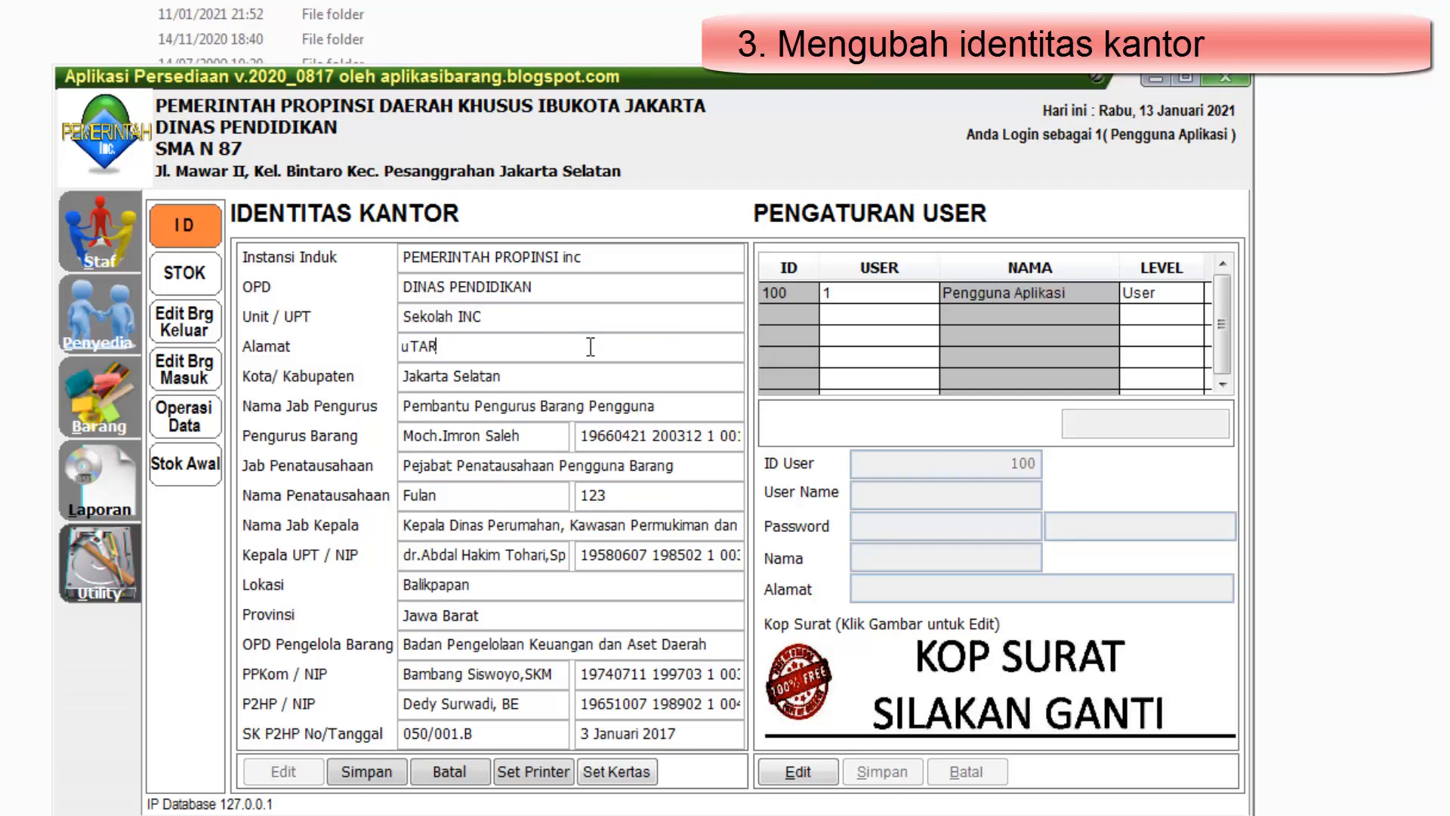
type("Utara 22")
left_click_drag(492, 377, 342, 354)
key("BackSpace")
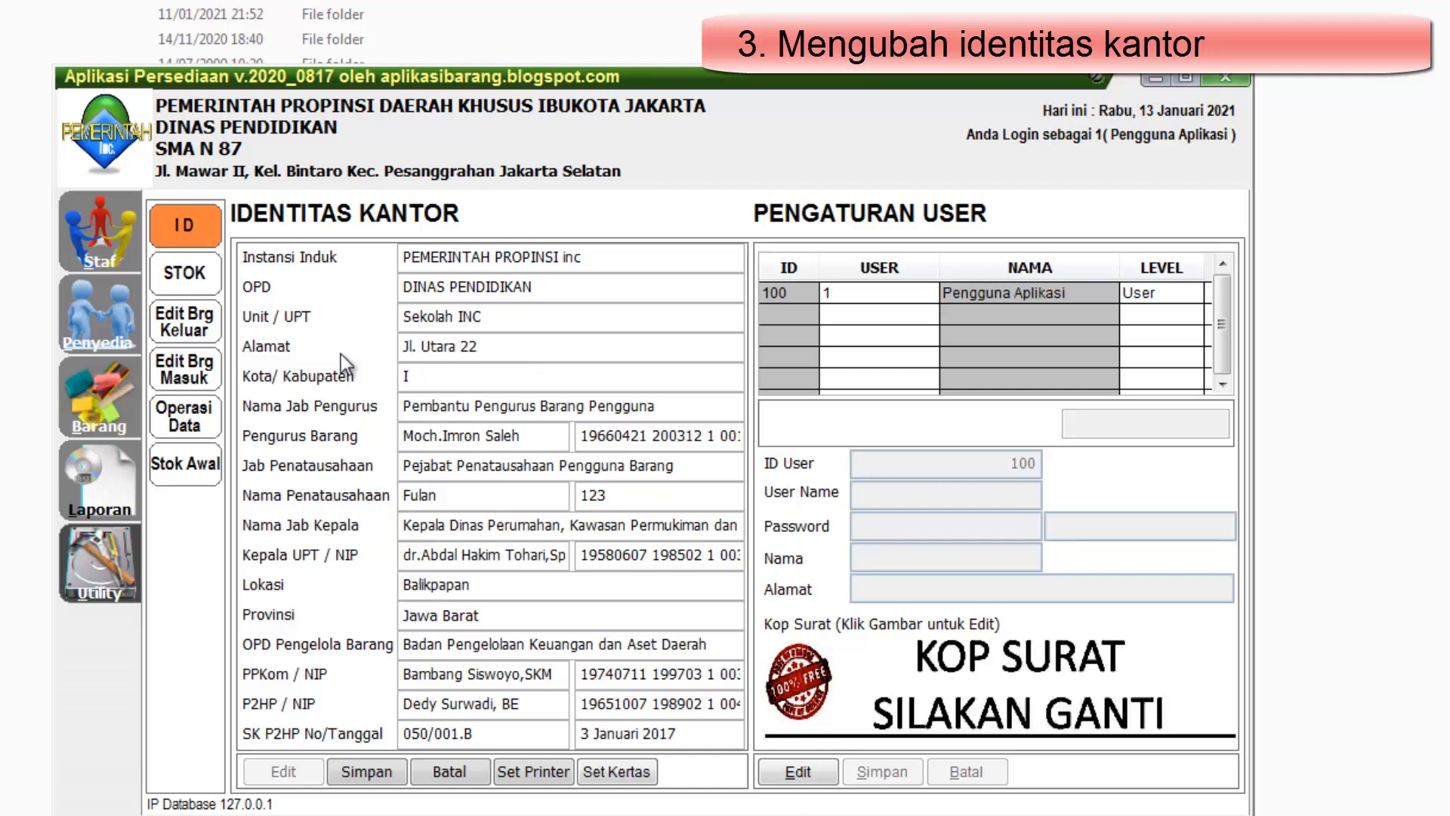
type("Kota Lma")
Replace the Pengurus Barang's name and employee number, and save the office identity
left_click(594, 431)
key("shift+End")
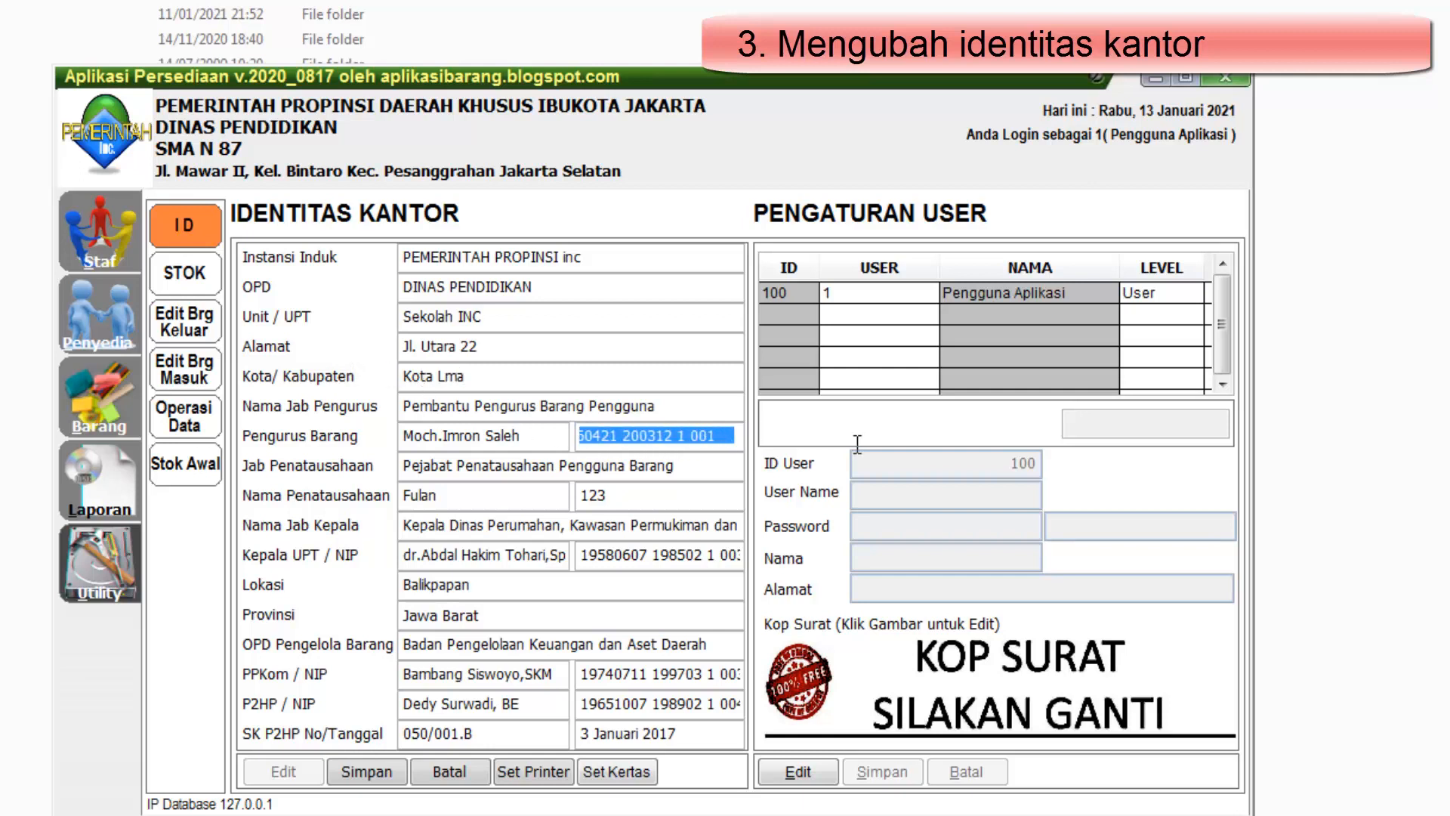
type("123")
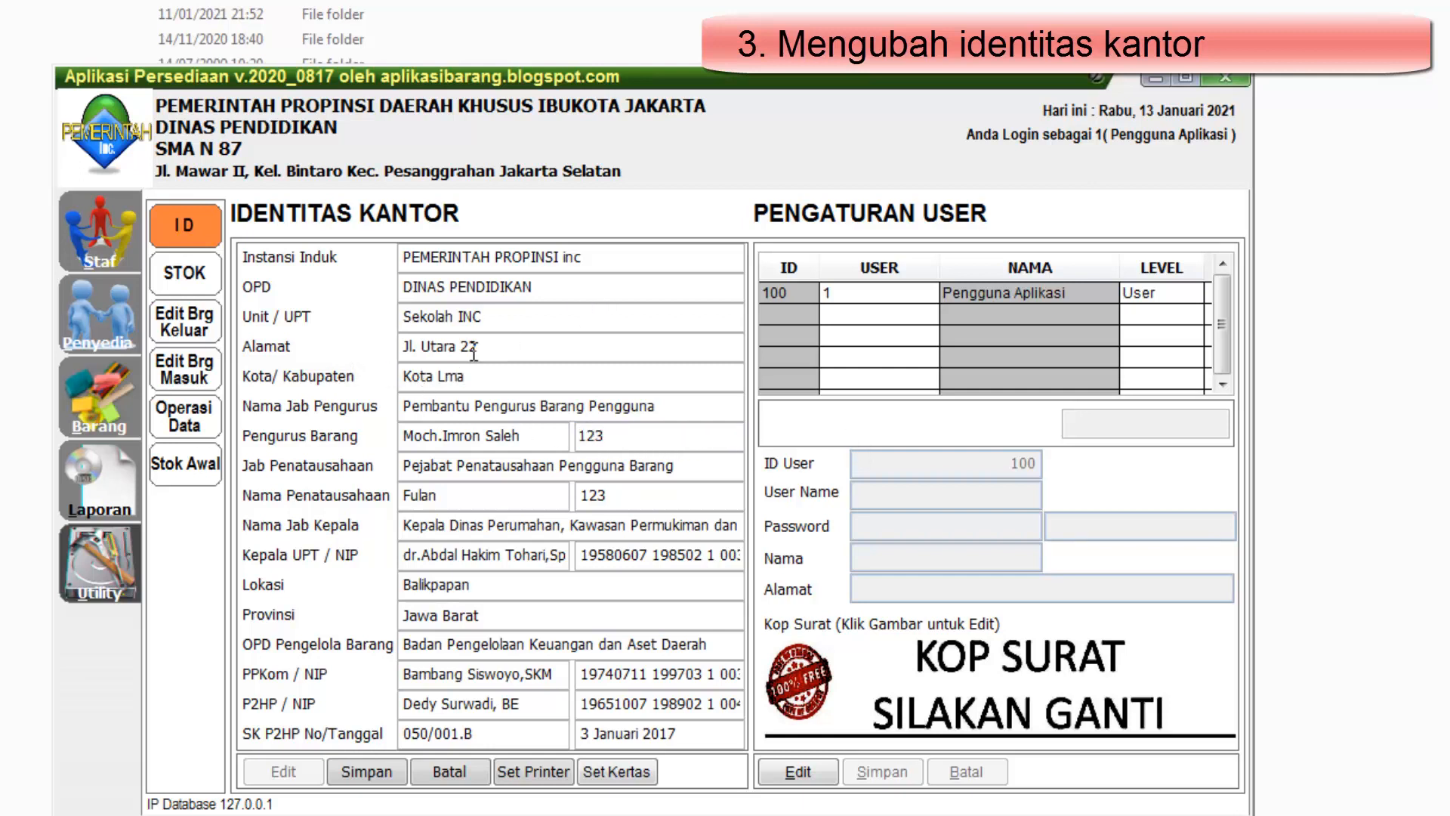
left_click_drag(540, 440, 322, 428)
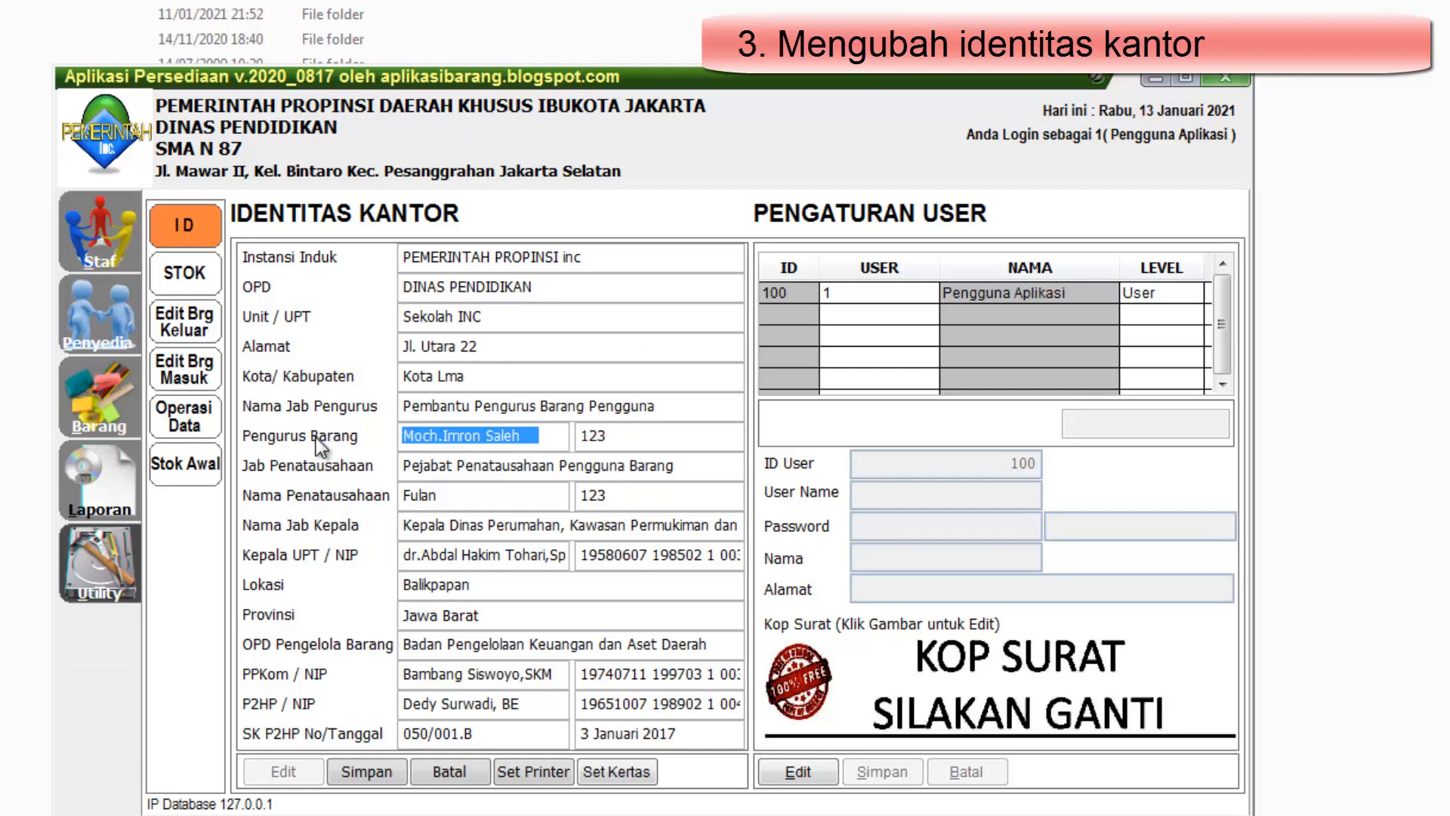
type("A")
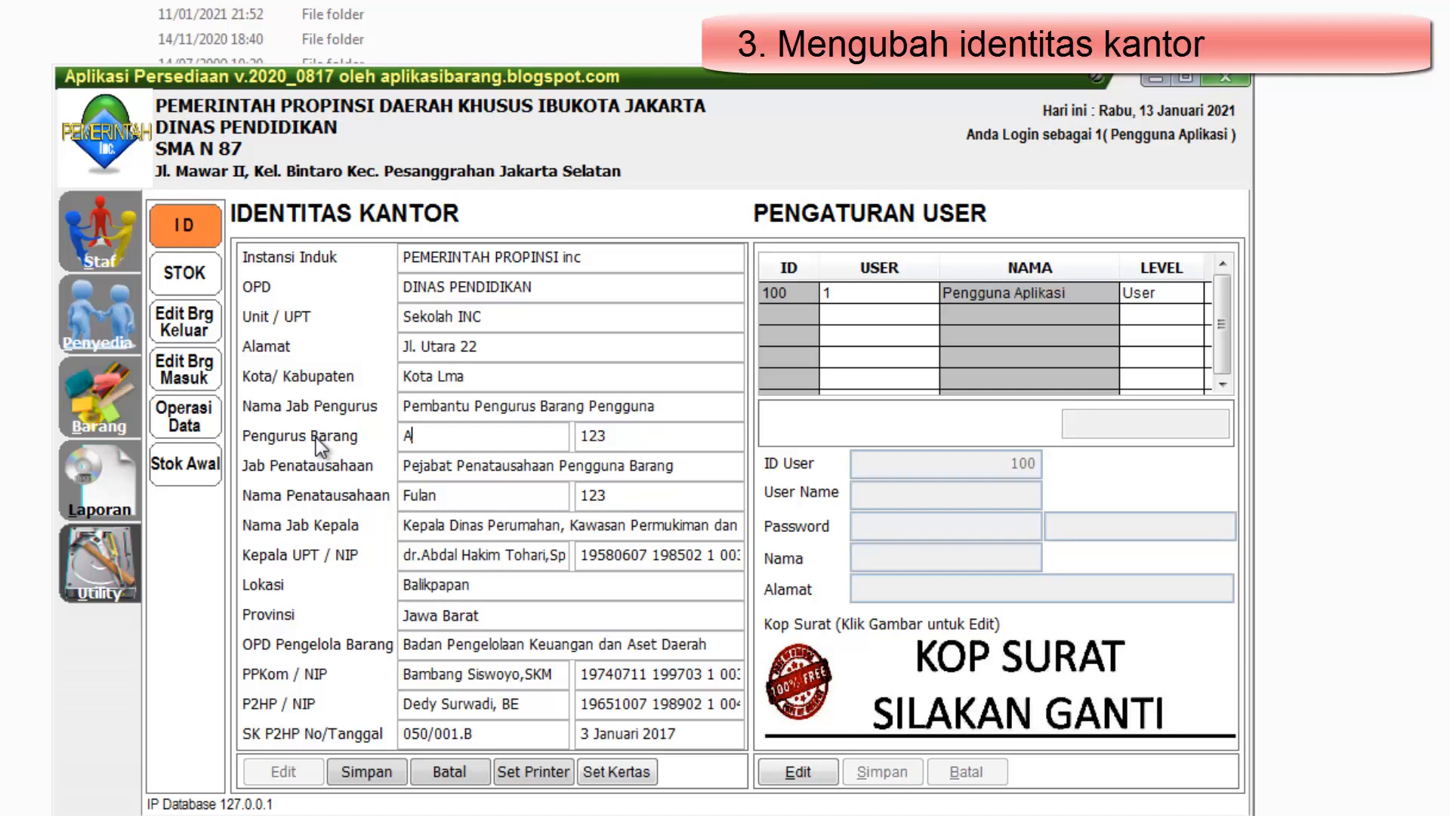
key("BackSpace")
type("Fulan")
left_click(366, 775)
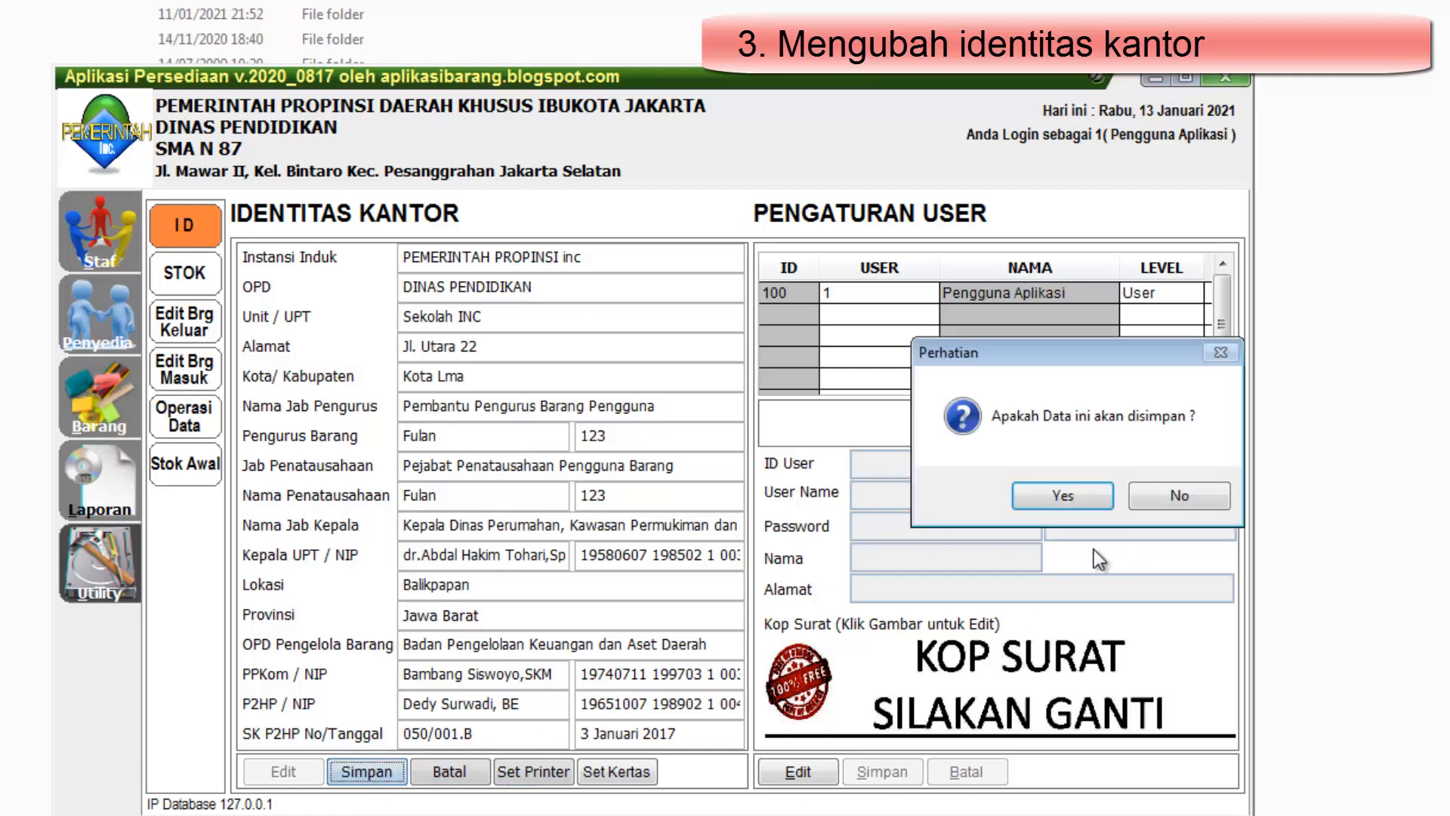
left_click_drag(1068, 366, 874, 353)
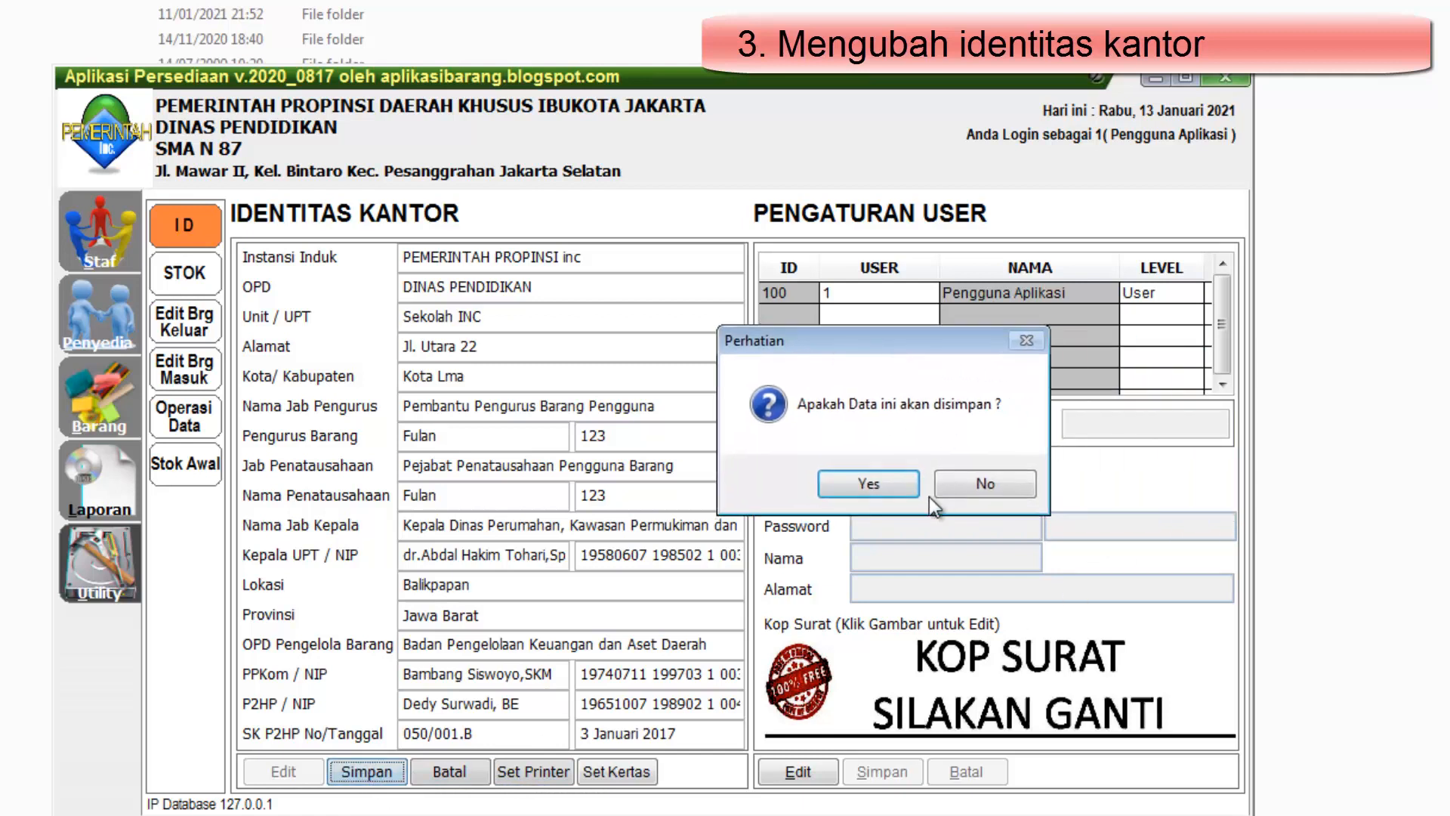
left_click(895, 482)
left_click(1107, 496)
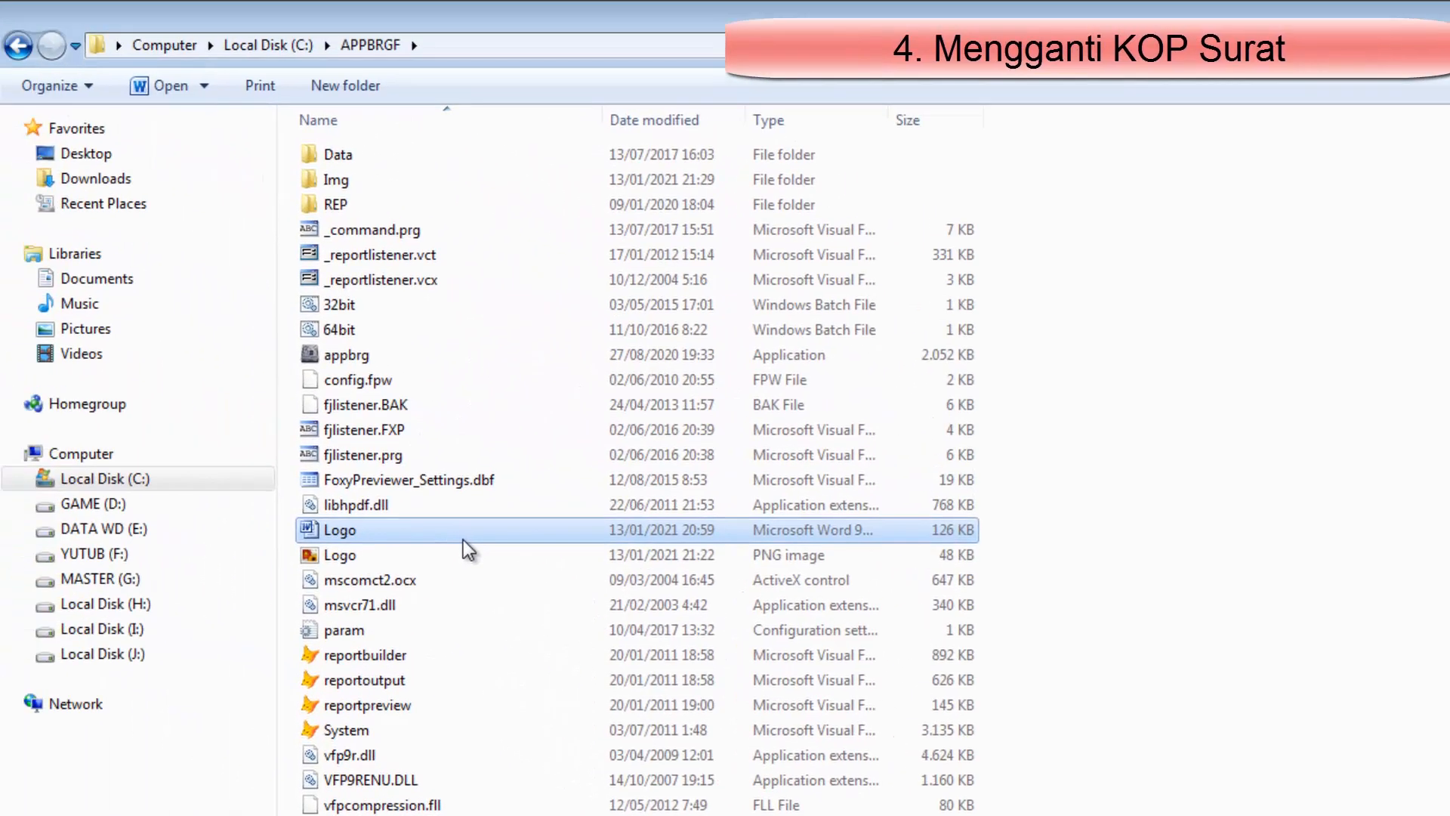
Open the Logo Word document from APPBRGF and paste a screenshot of it into a new Paint picture
double_click(464, 538)
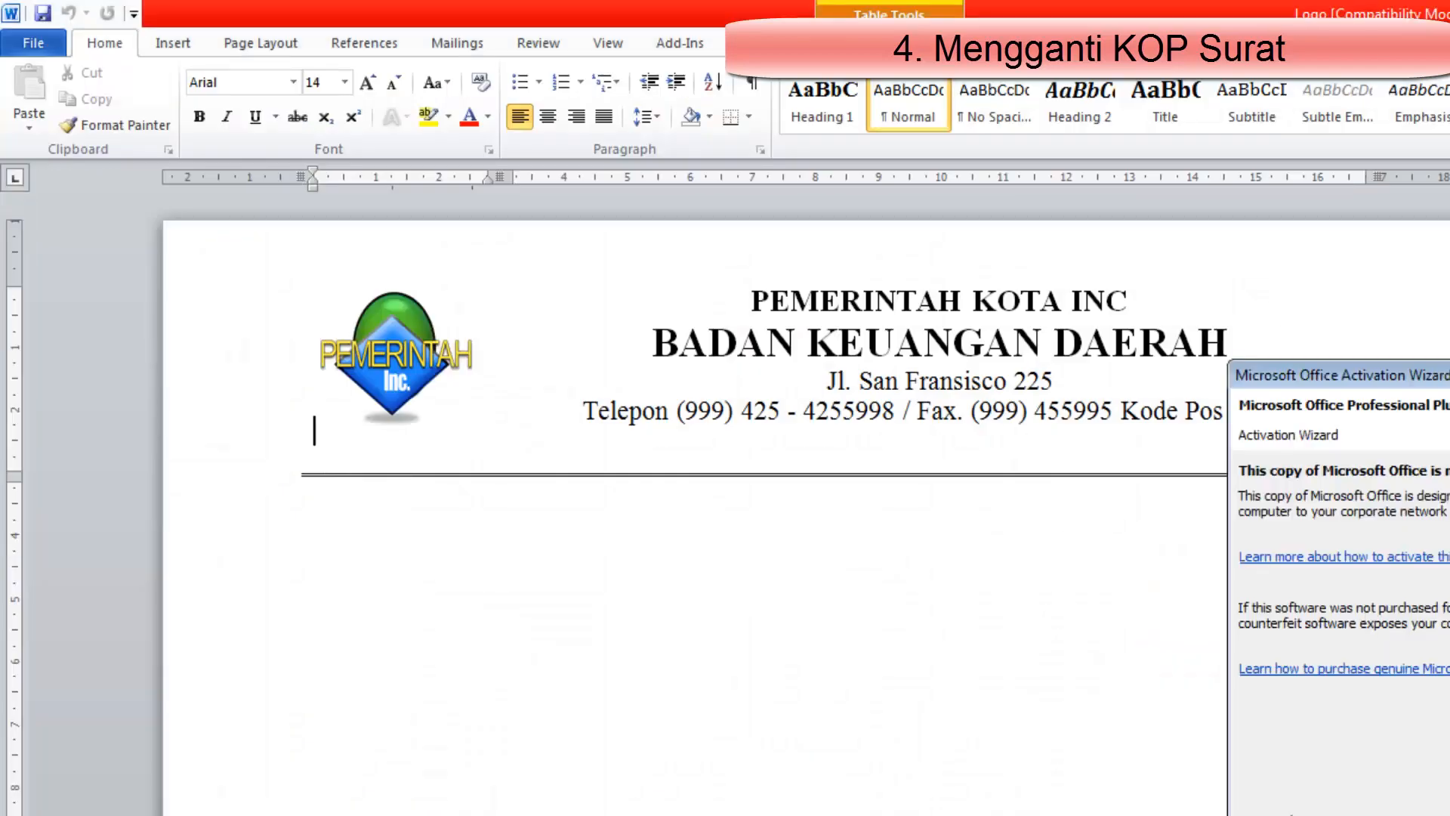
key("Escape")
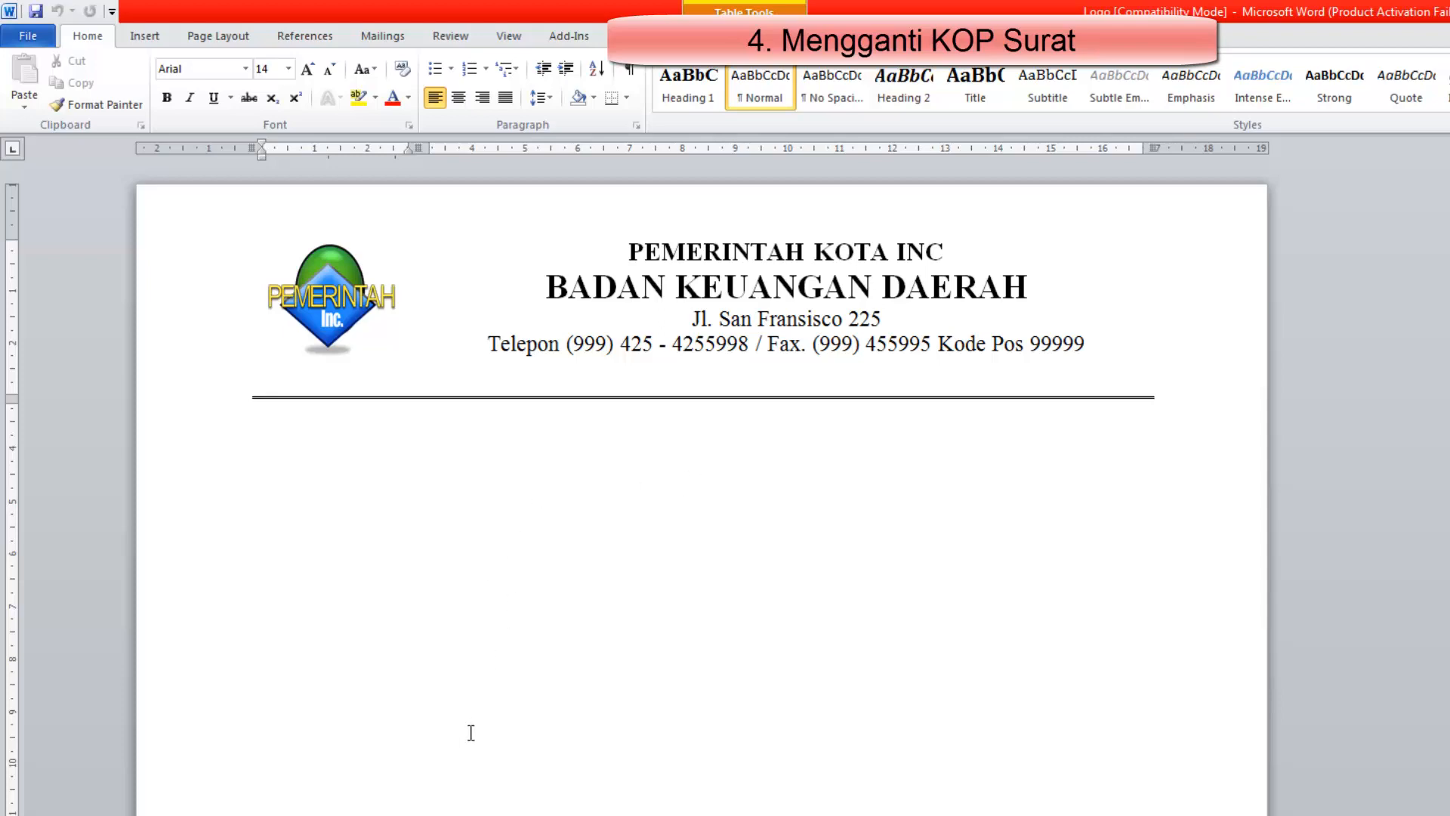
left_click(19, 781)
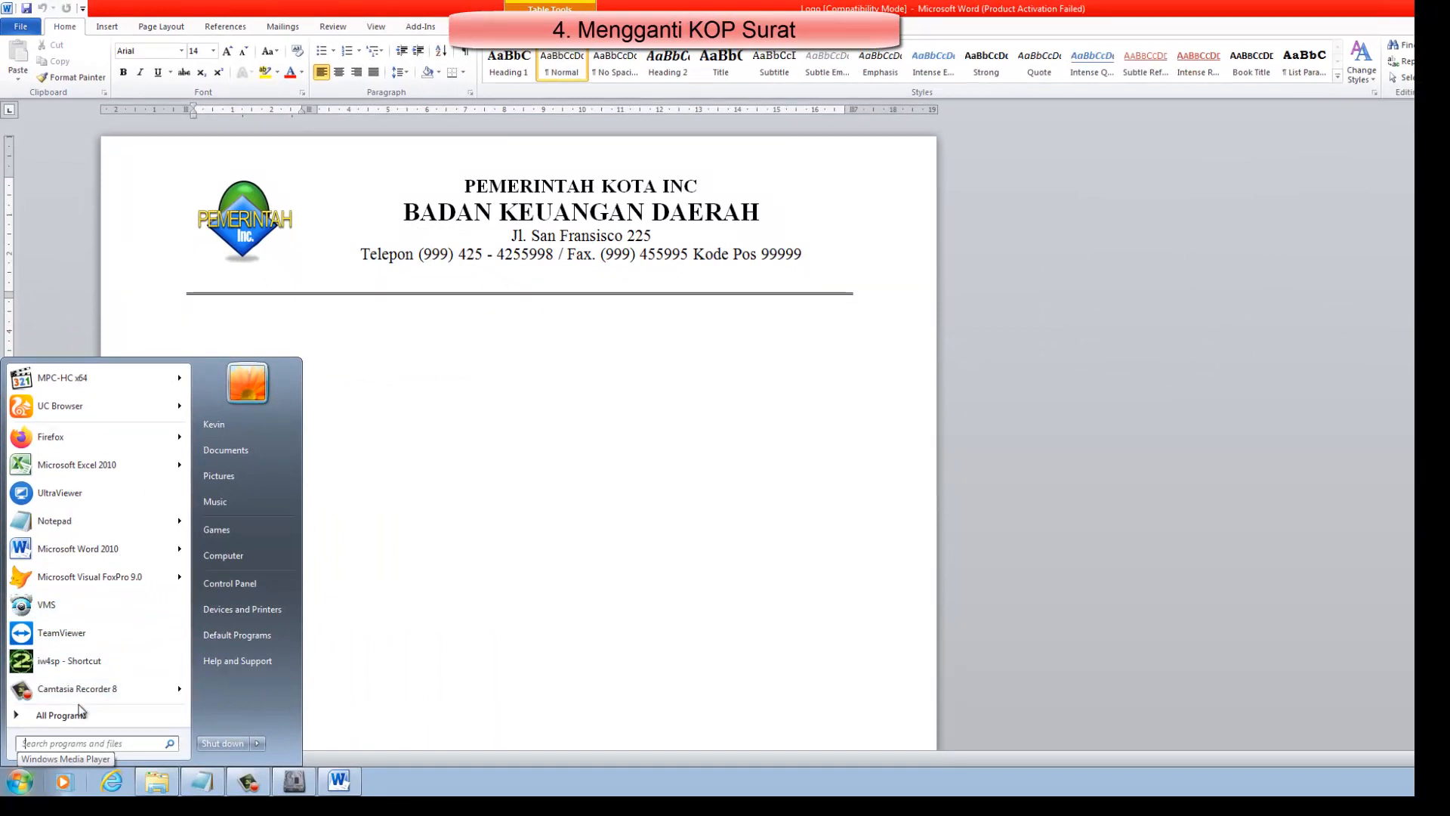
type("paint")
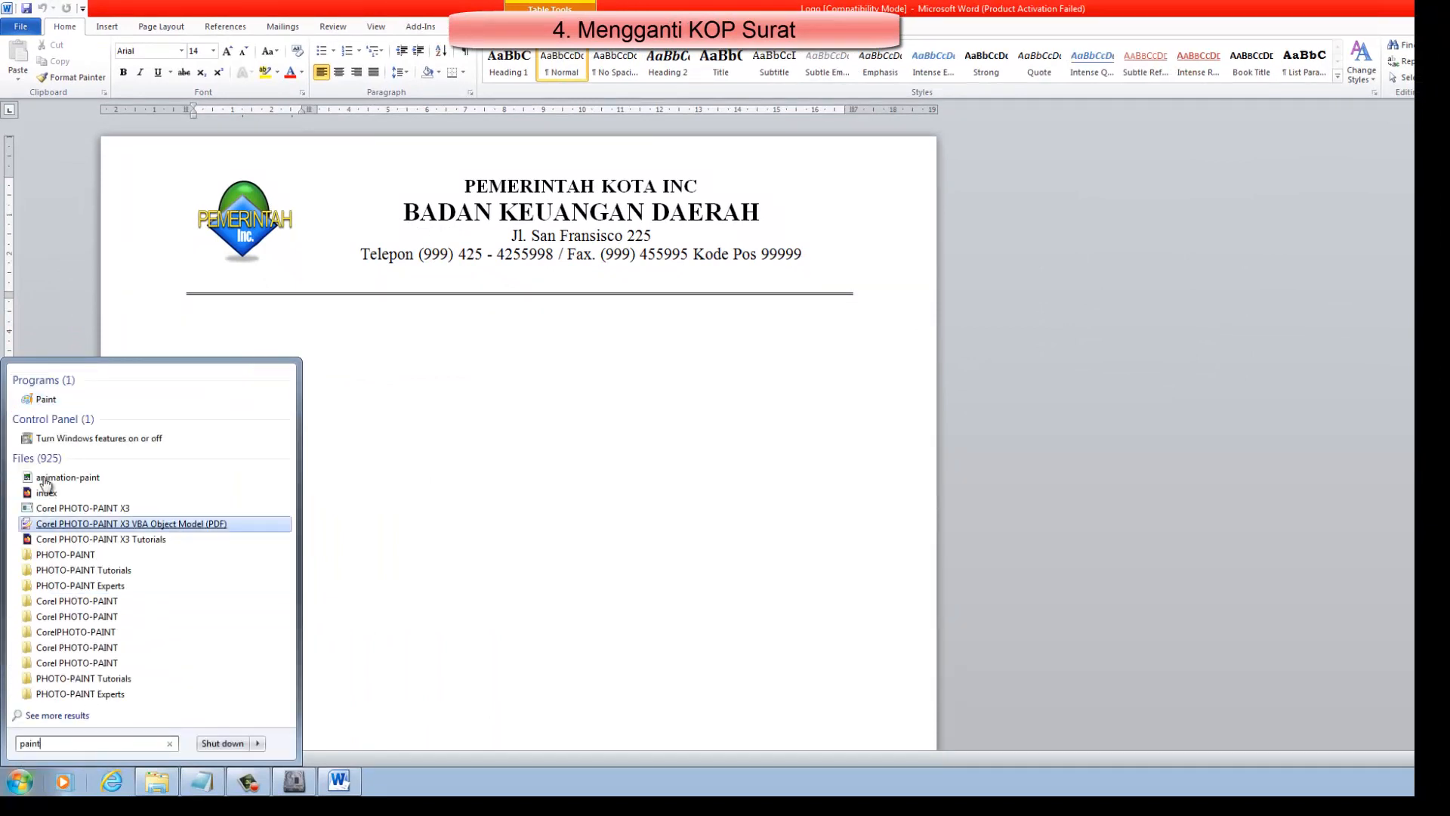
left_click(47, 400)
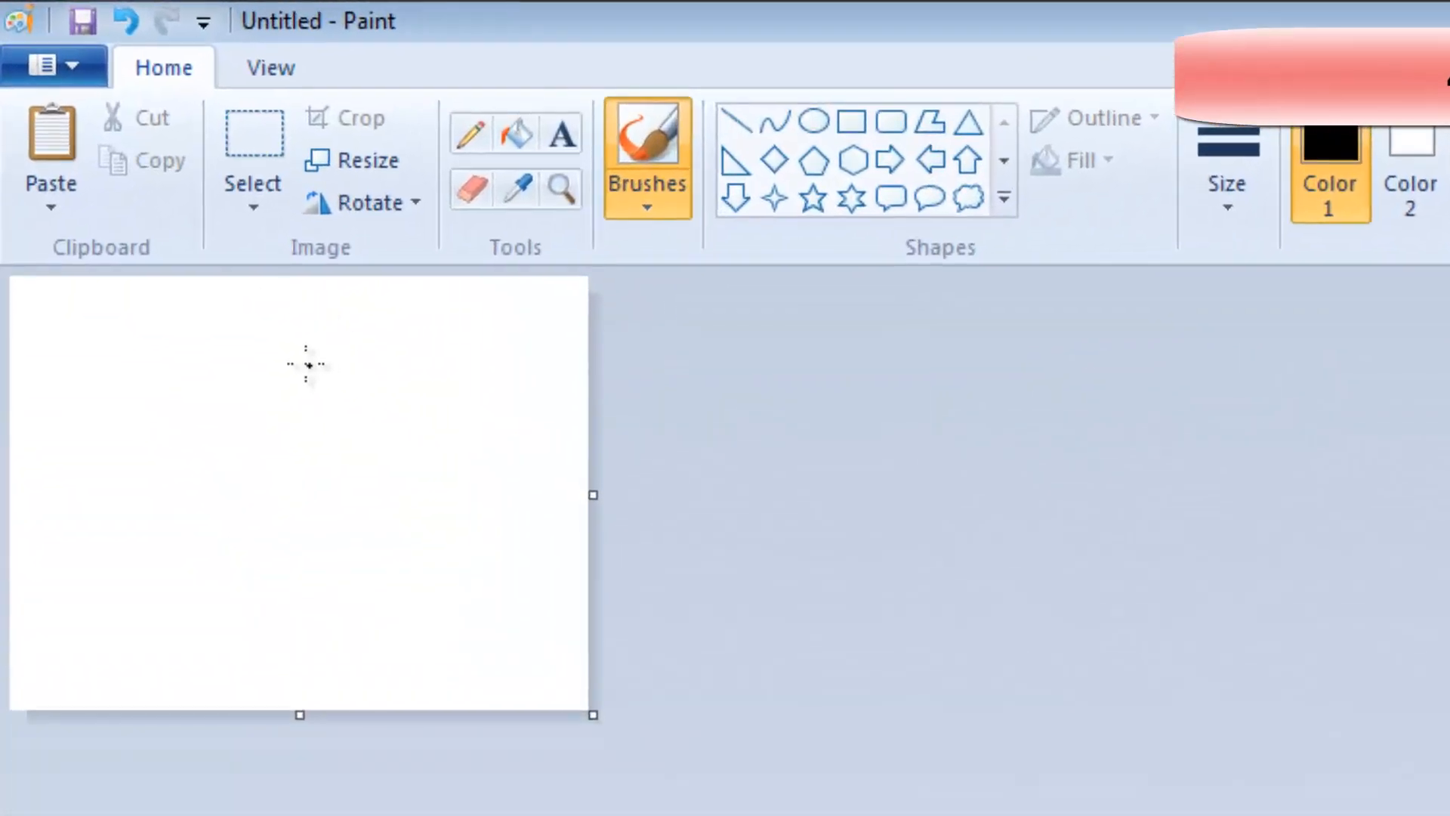
left_click(42, 160)
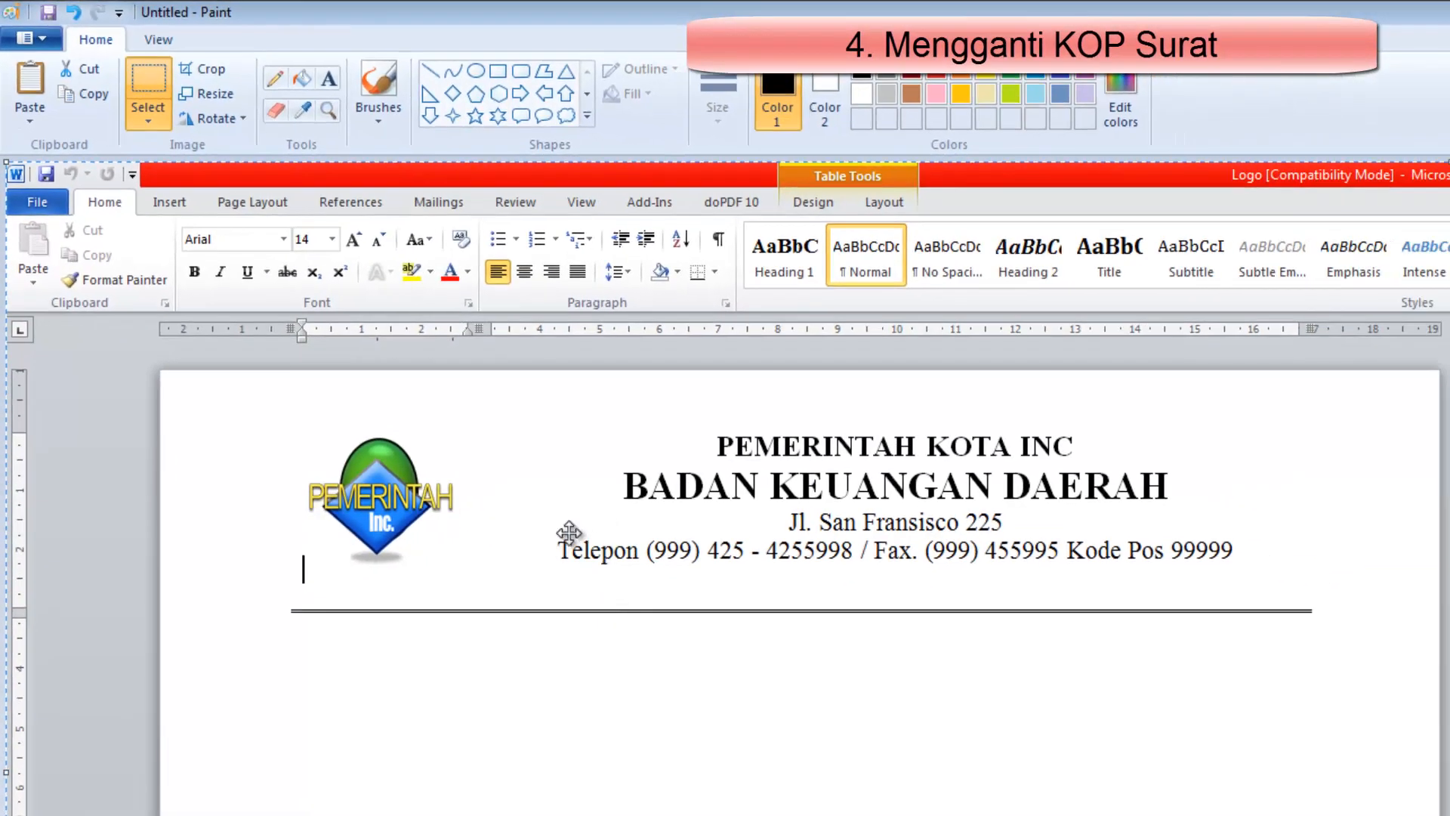
Select the letterhead area from the logo to the double rule in the screenshot and copy it
left_click(151, 88)
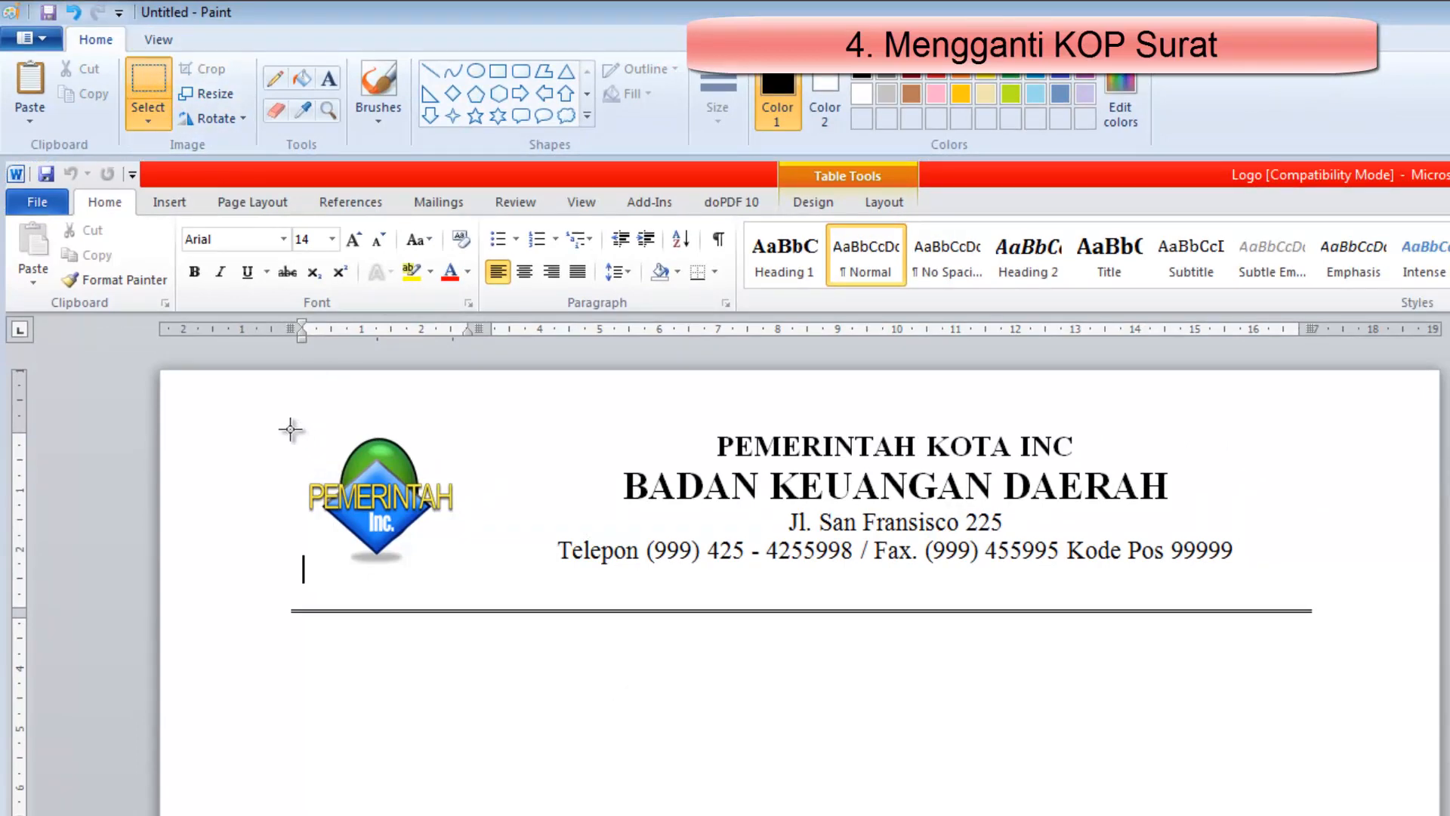
mouse_move(289, 420)
left_mouse_down()
mouse_move(446, 644)
mouse_move(1310, 650)
mouse_move(1312, 620)
left_mouse_up()
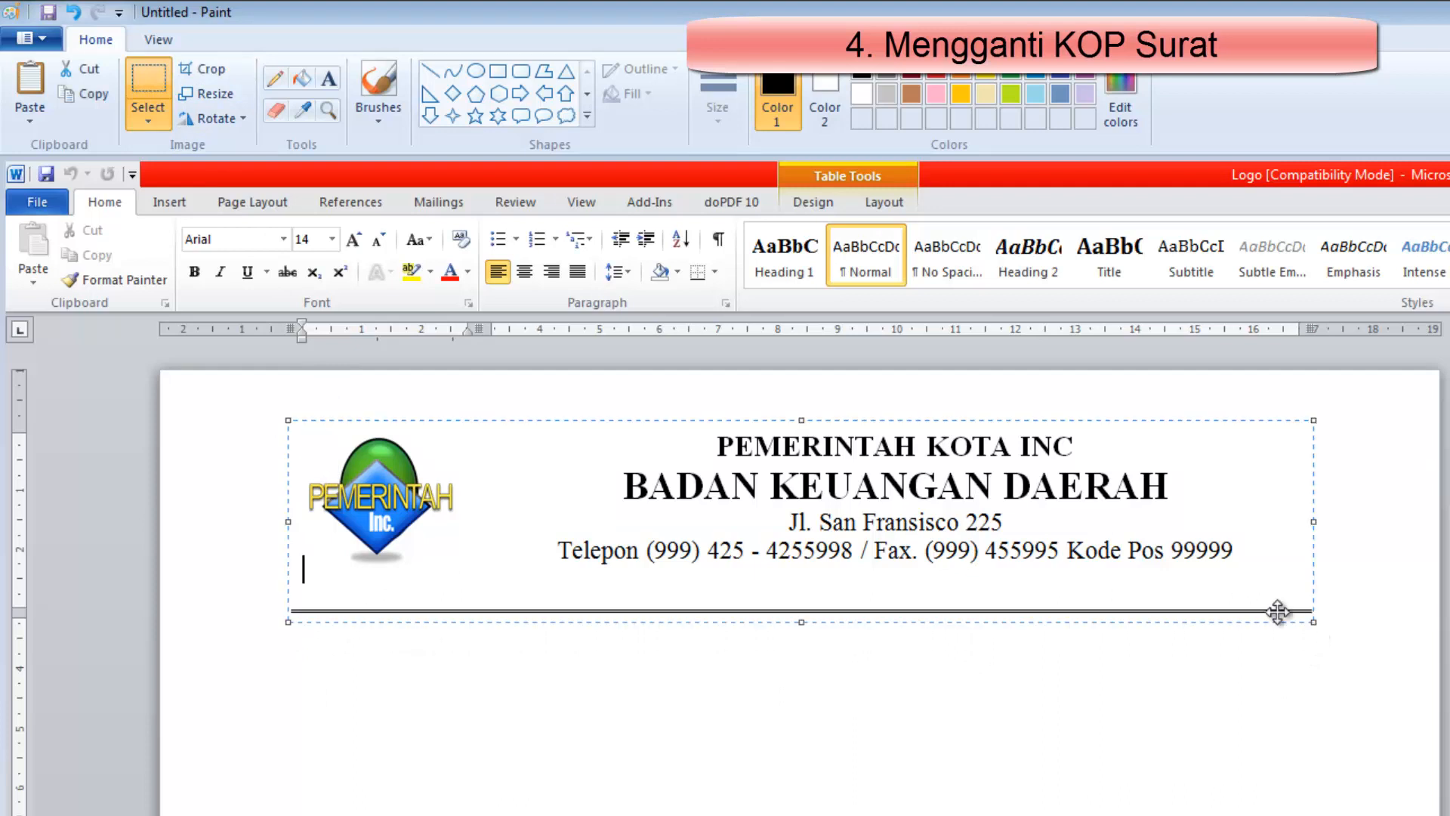
right_click(906, 505)
left_click(953, 544)
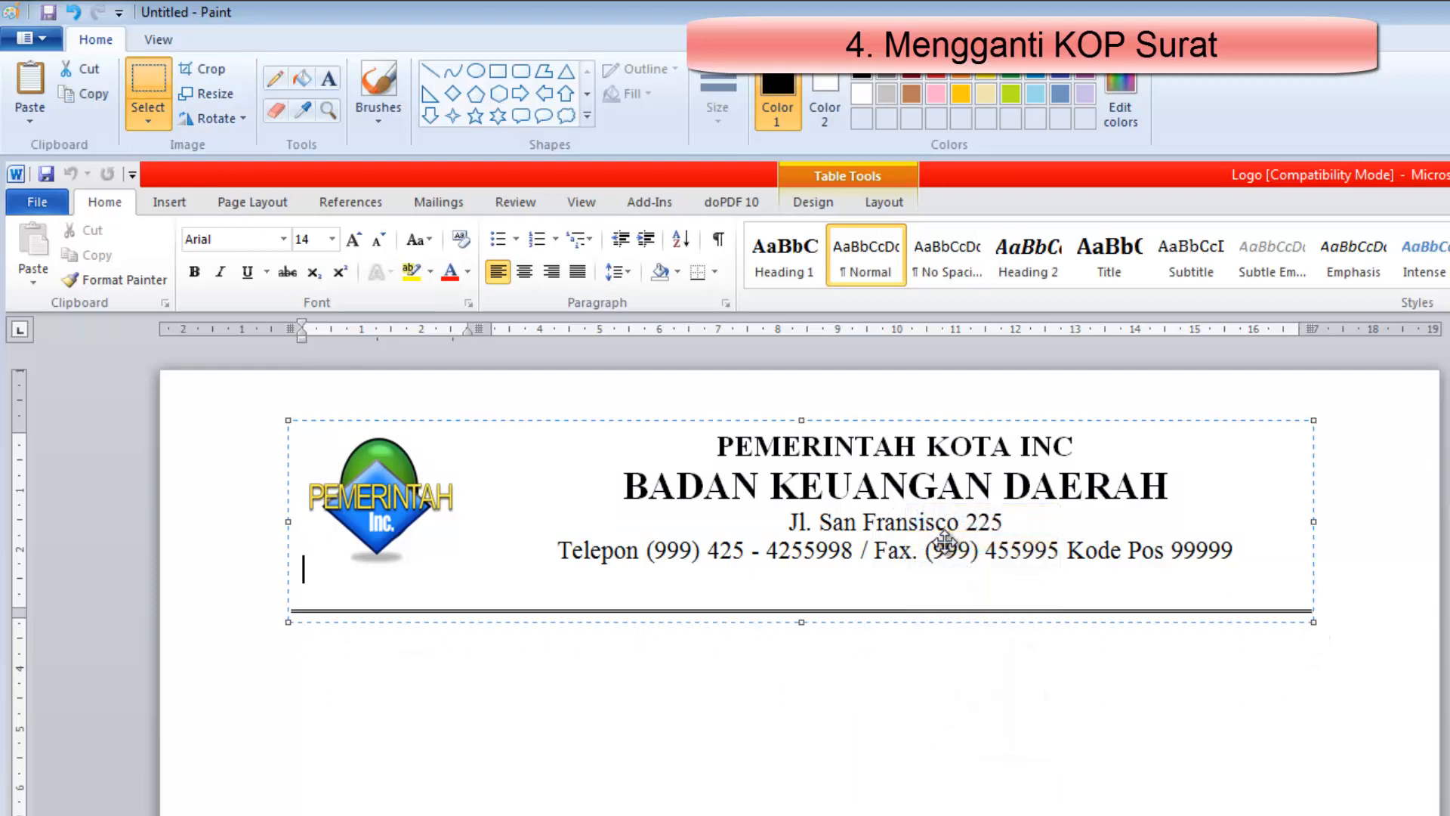
Start a new picture without saving the screenshot, paste the copied letterhead and shrink the canvas height to fit it
left_click(47, 39)
left_click(76, 78)
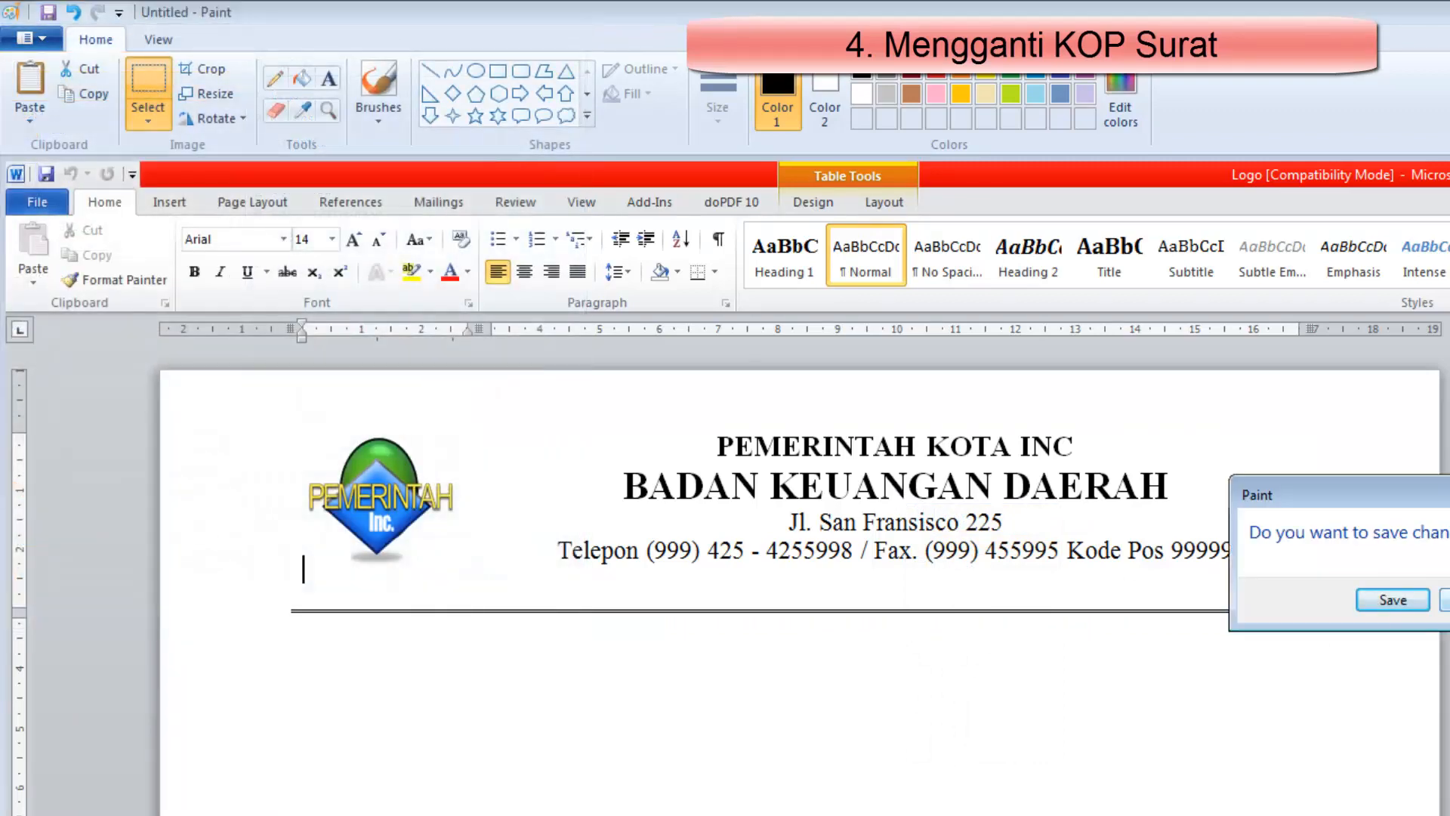
left_click(1444, 599)
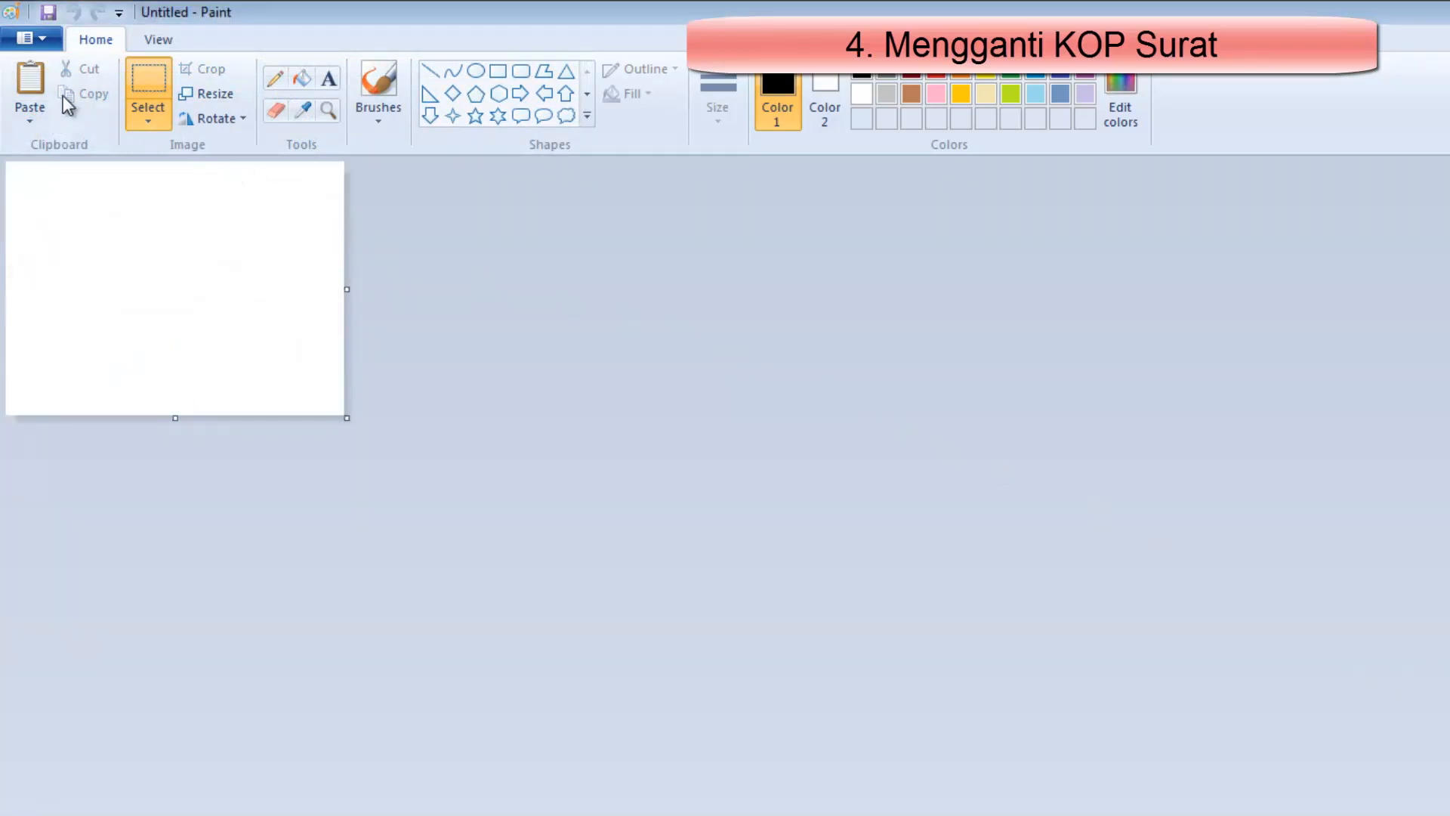
left_click(36, 82)
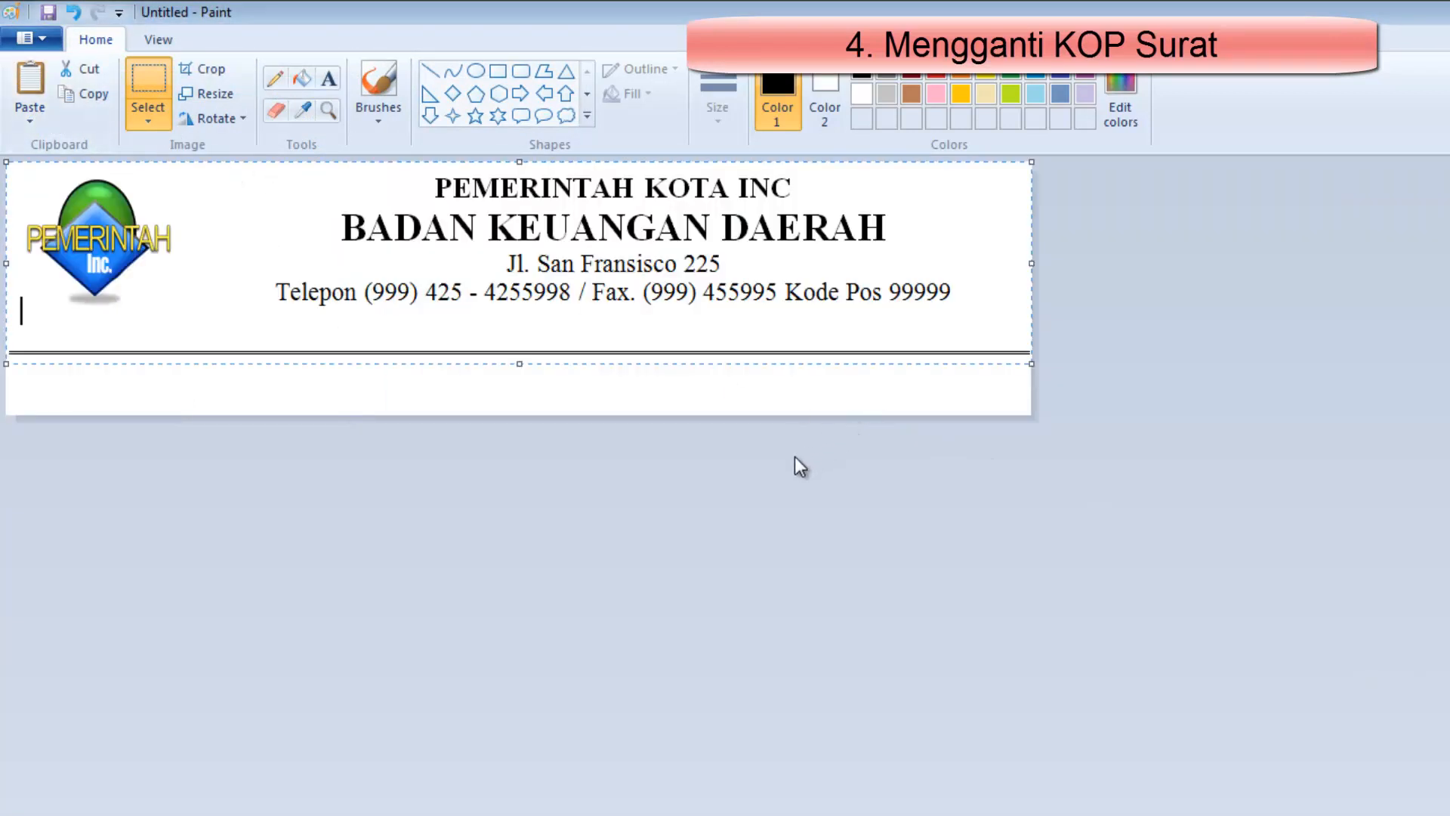
left_click_drag(522, 421, 527, 361)
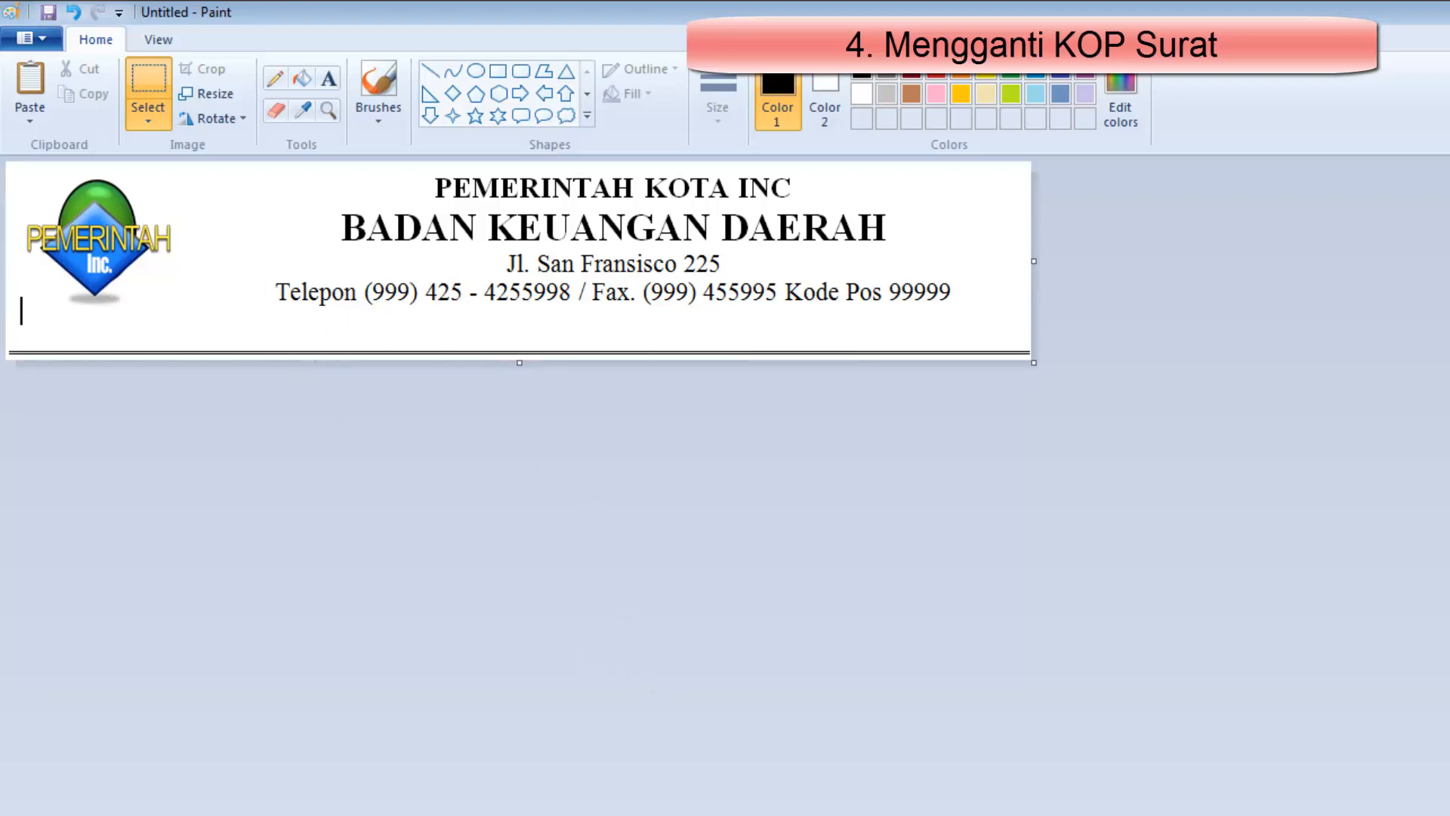
Switch to the inventory application and exit it
key("alt+Tab")
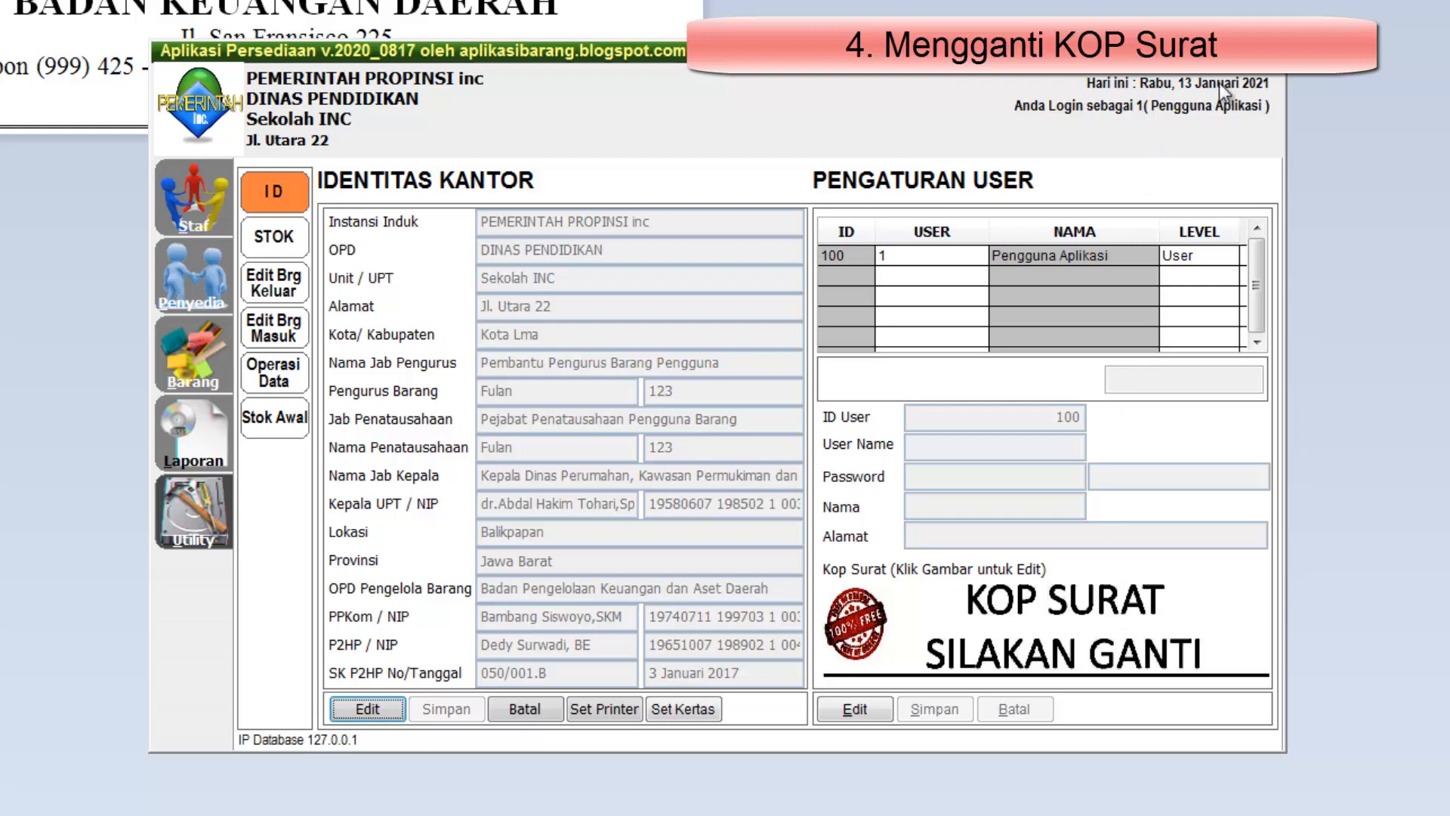
left_click(1270, 51)
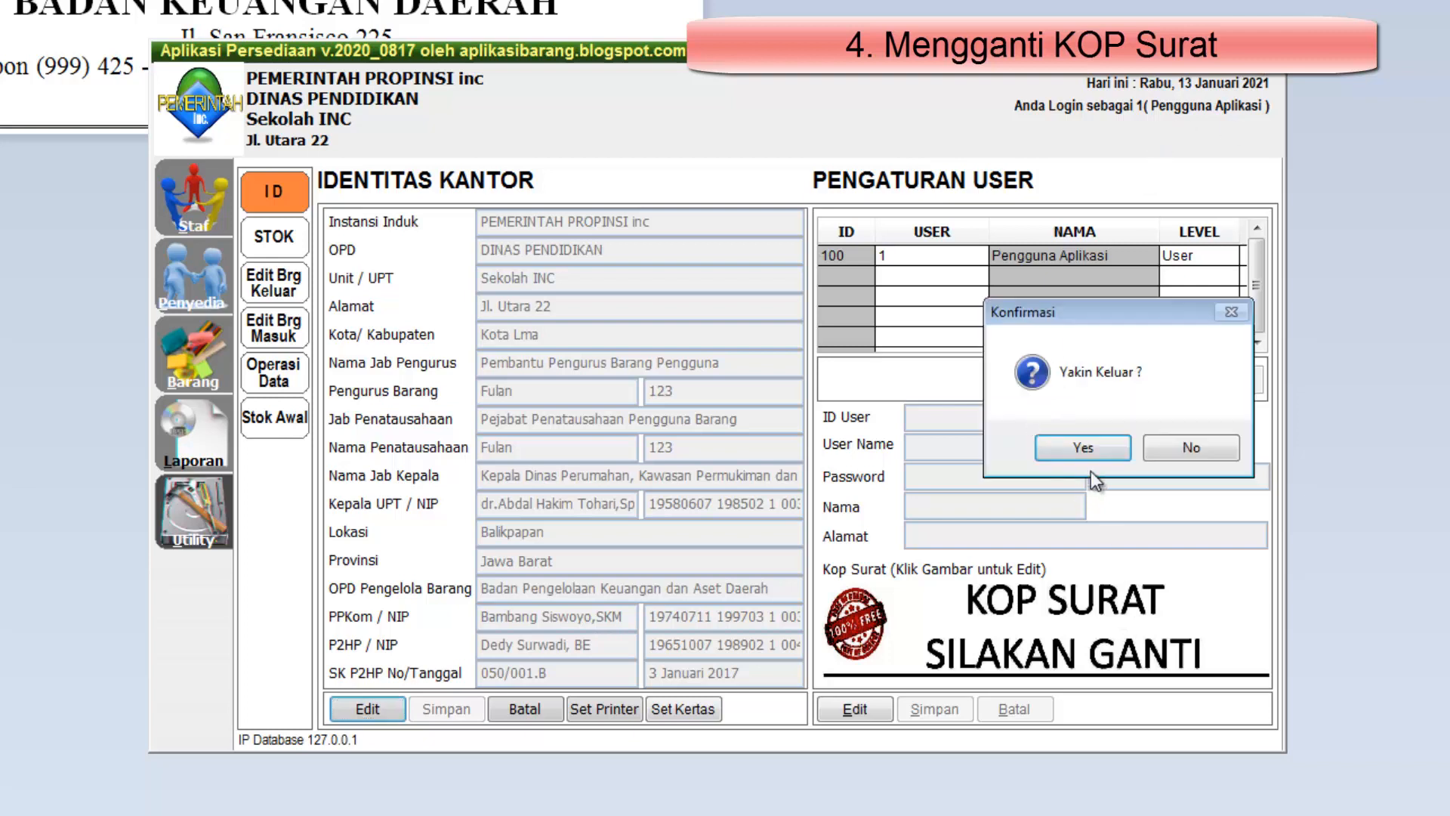
left_click(1083, 447)
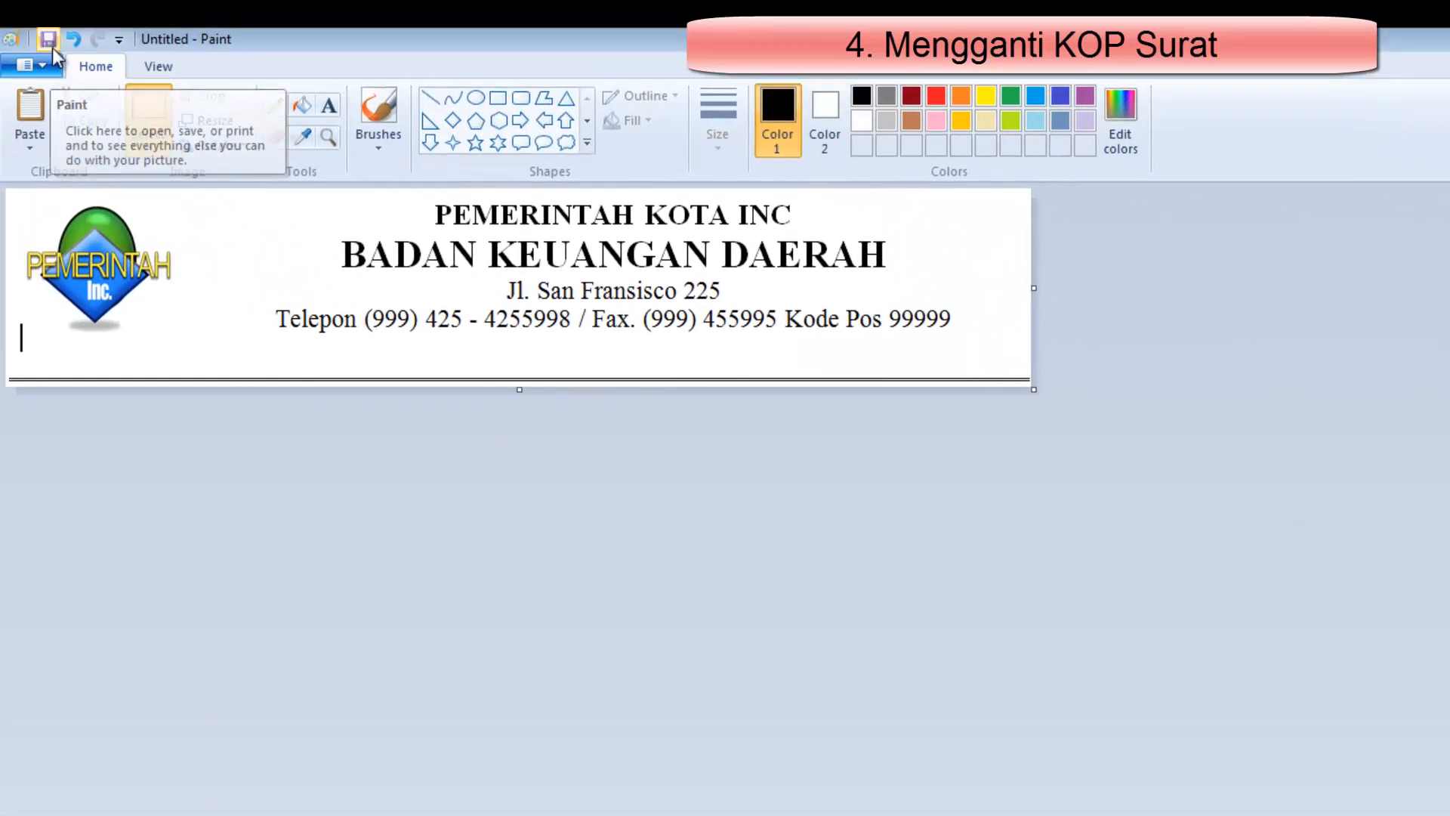
Save the letterhead picture as a JPEG named kop in the APPBRGF Img folder, replacing the existing kop.jpg
left_click(52, 68)
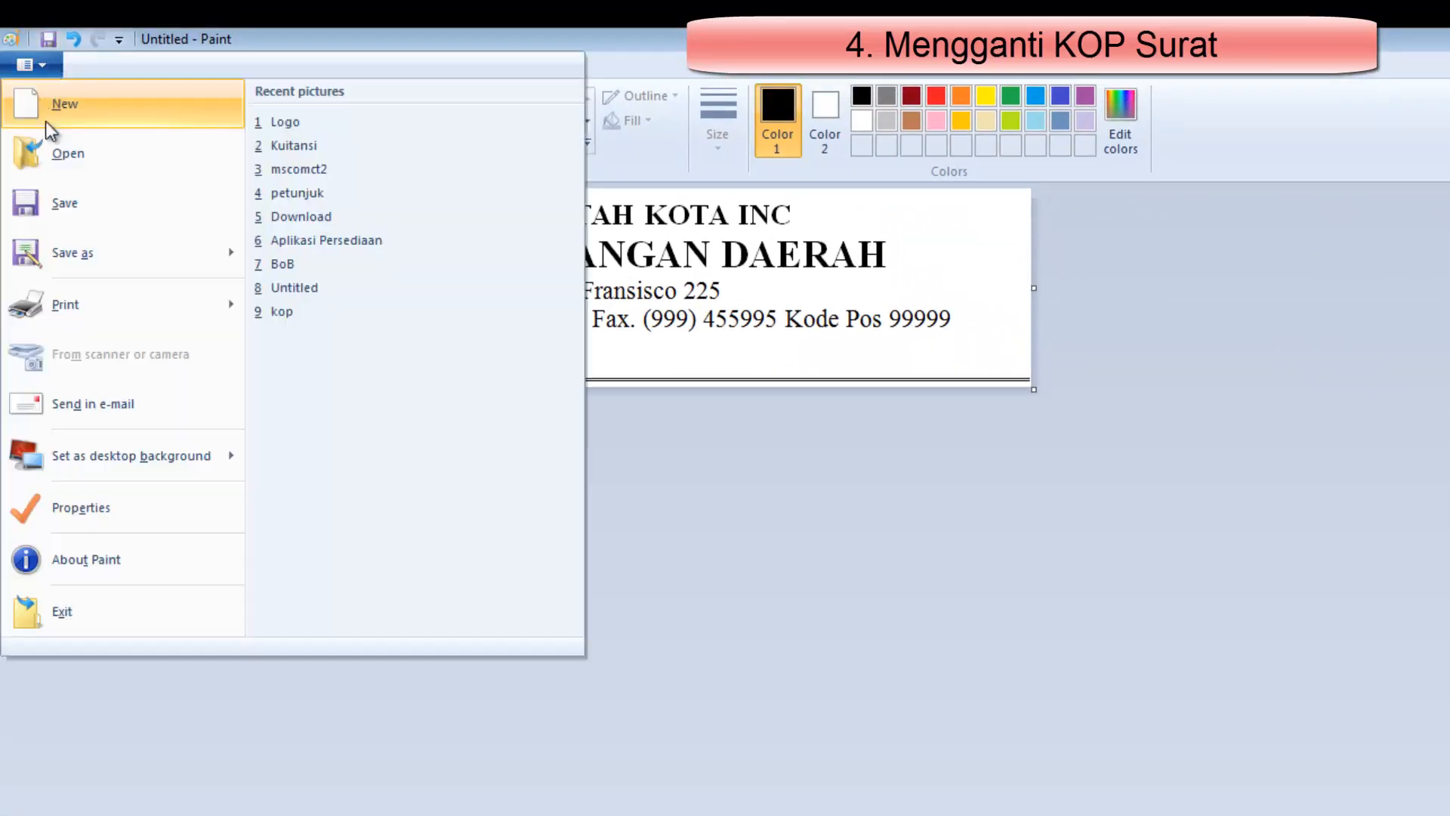
left_click(71, 253)
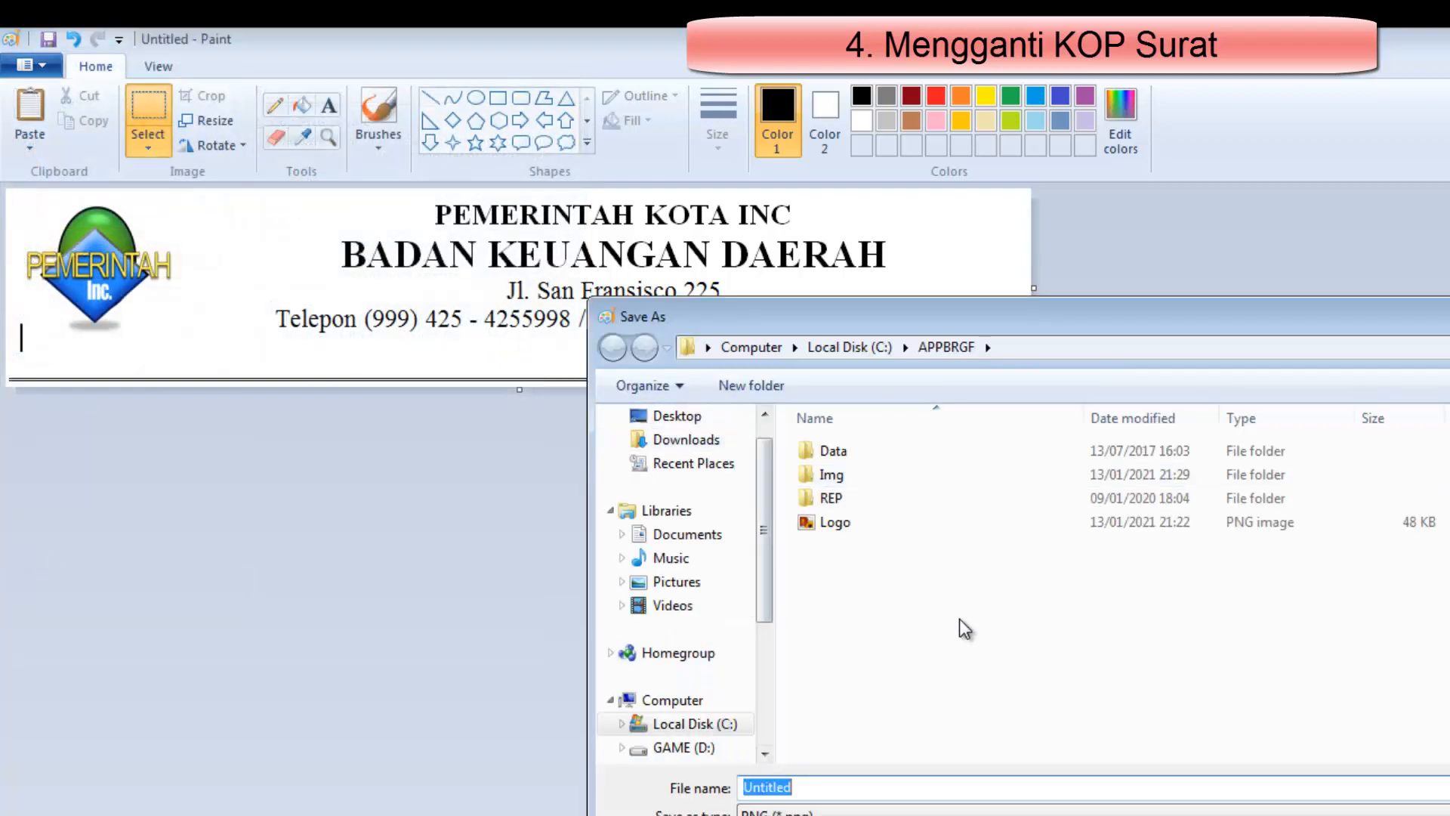
left_click(1027, 348)
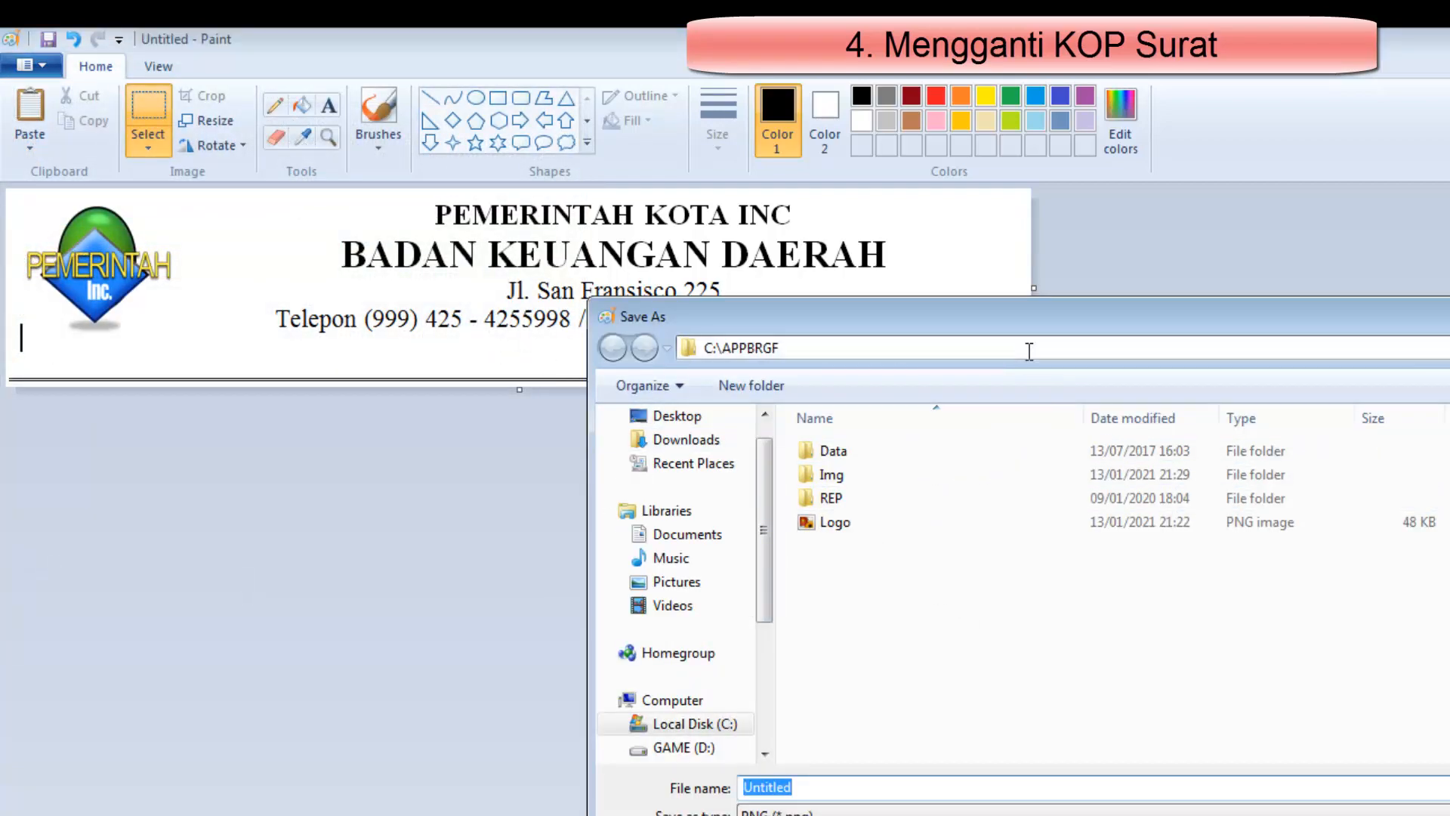
double_click(845, 474)
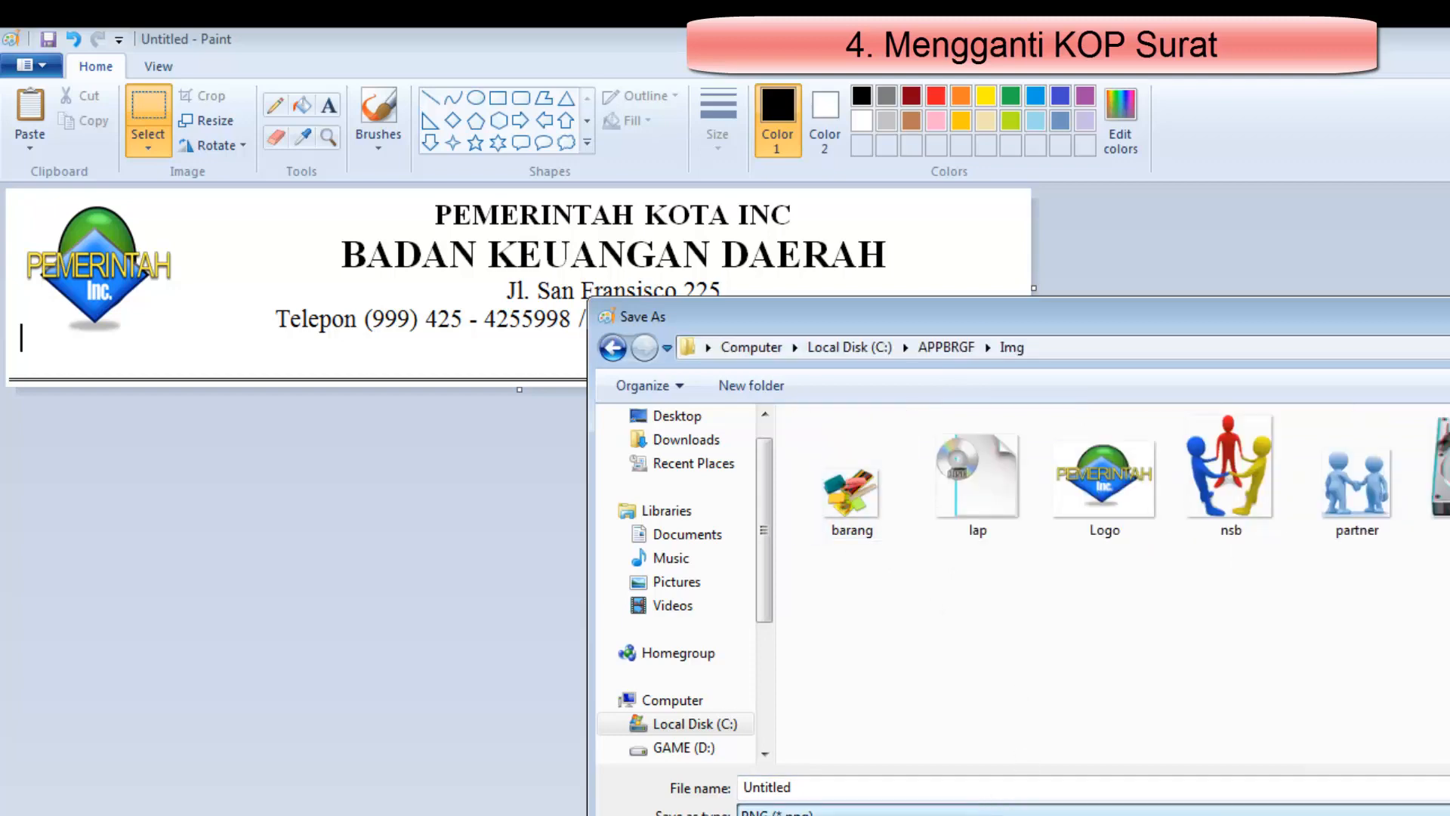
left_click(906, 813)
left_click(852, 769)
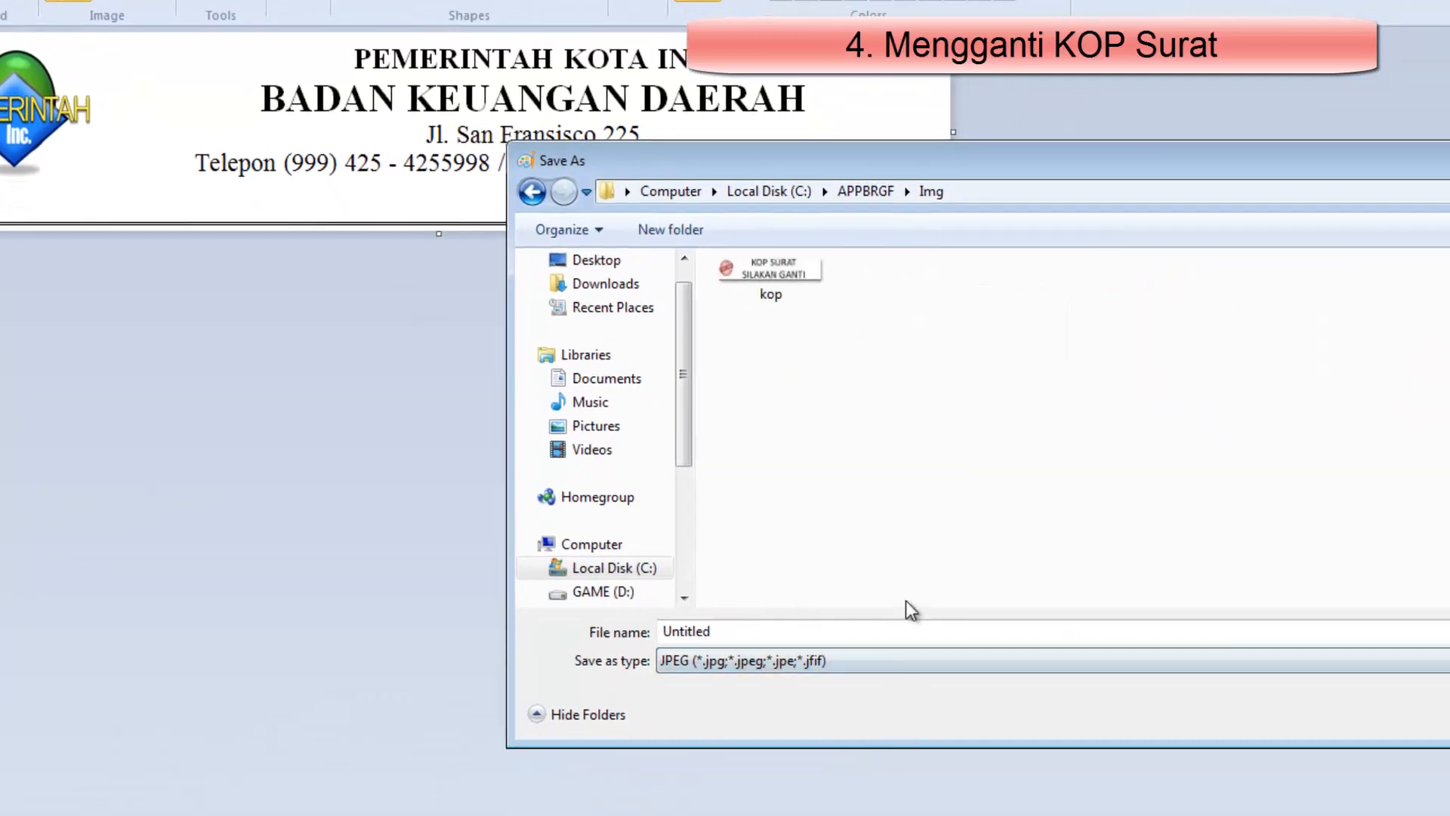
left_click(654, 632)
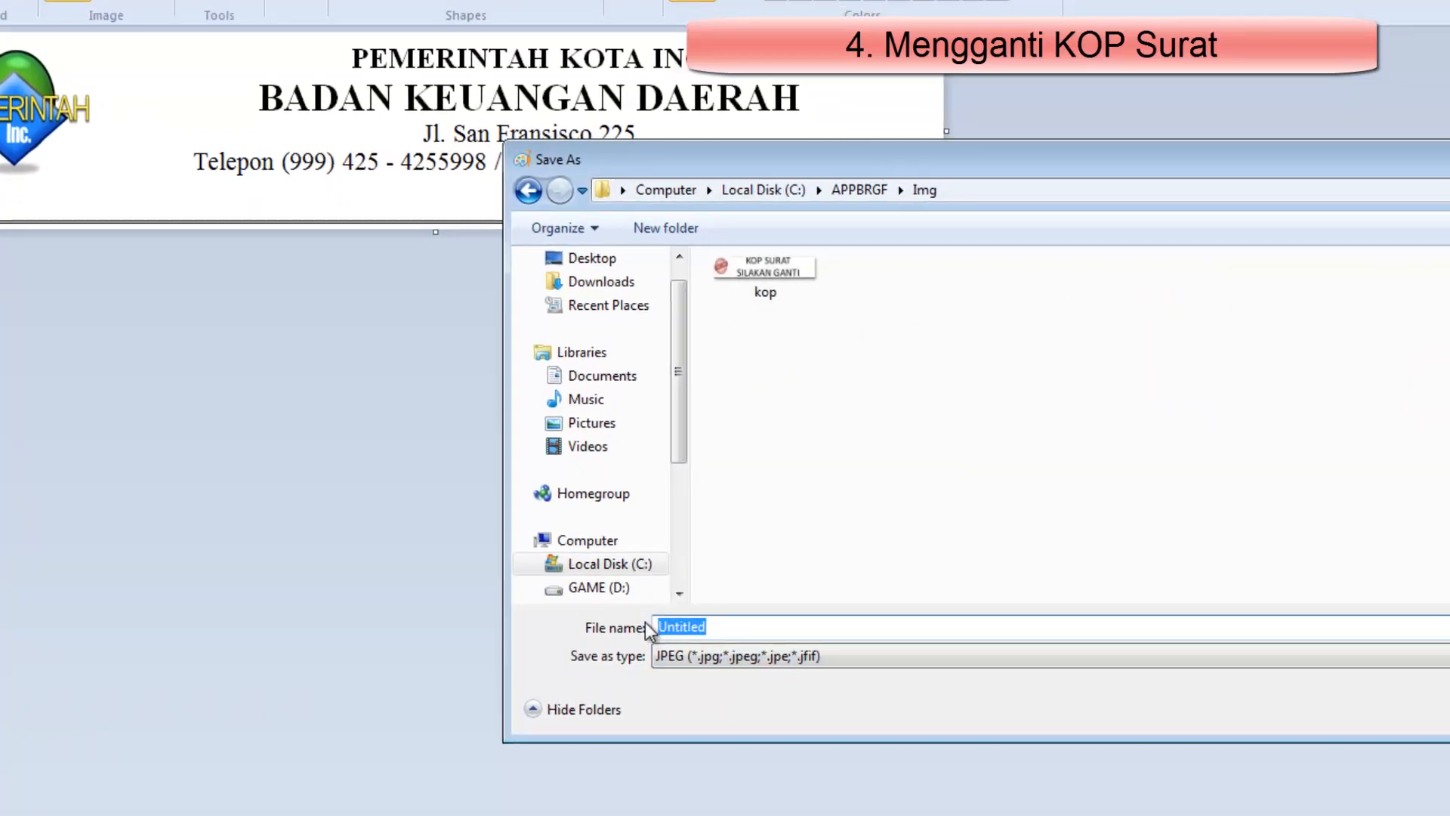
type("kop")
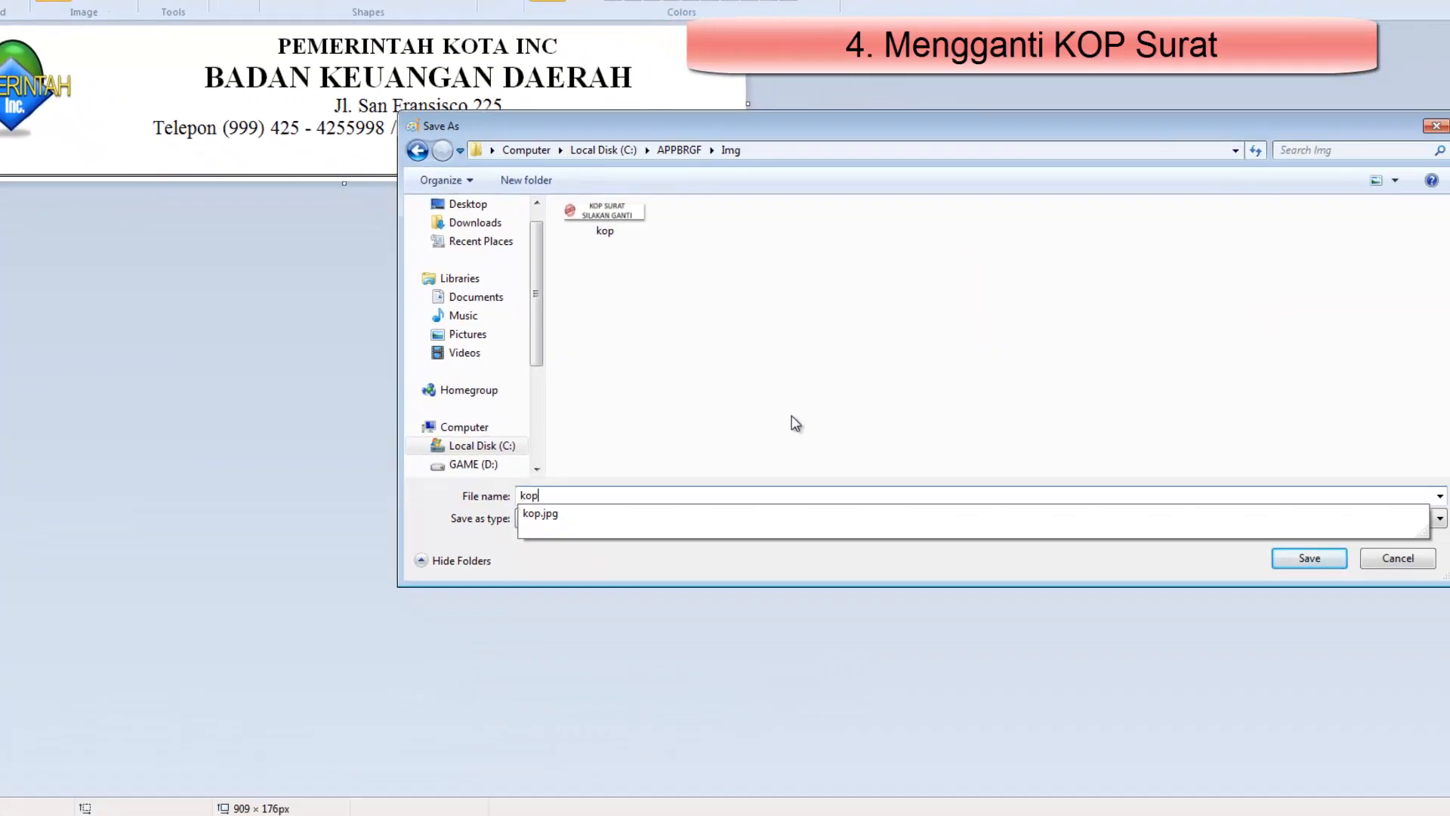
left_click(796, 431)
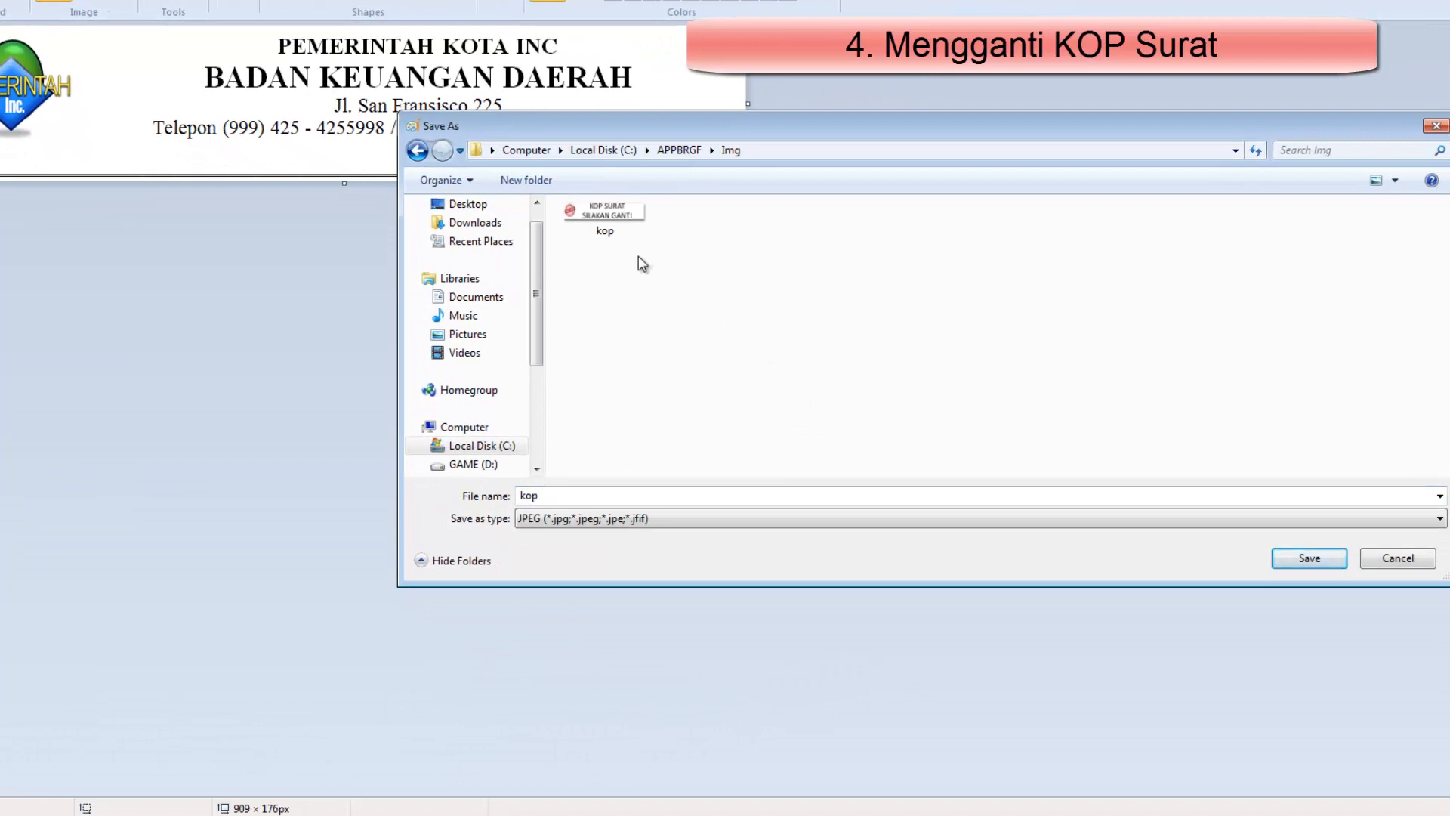
left_click(1309, 559)
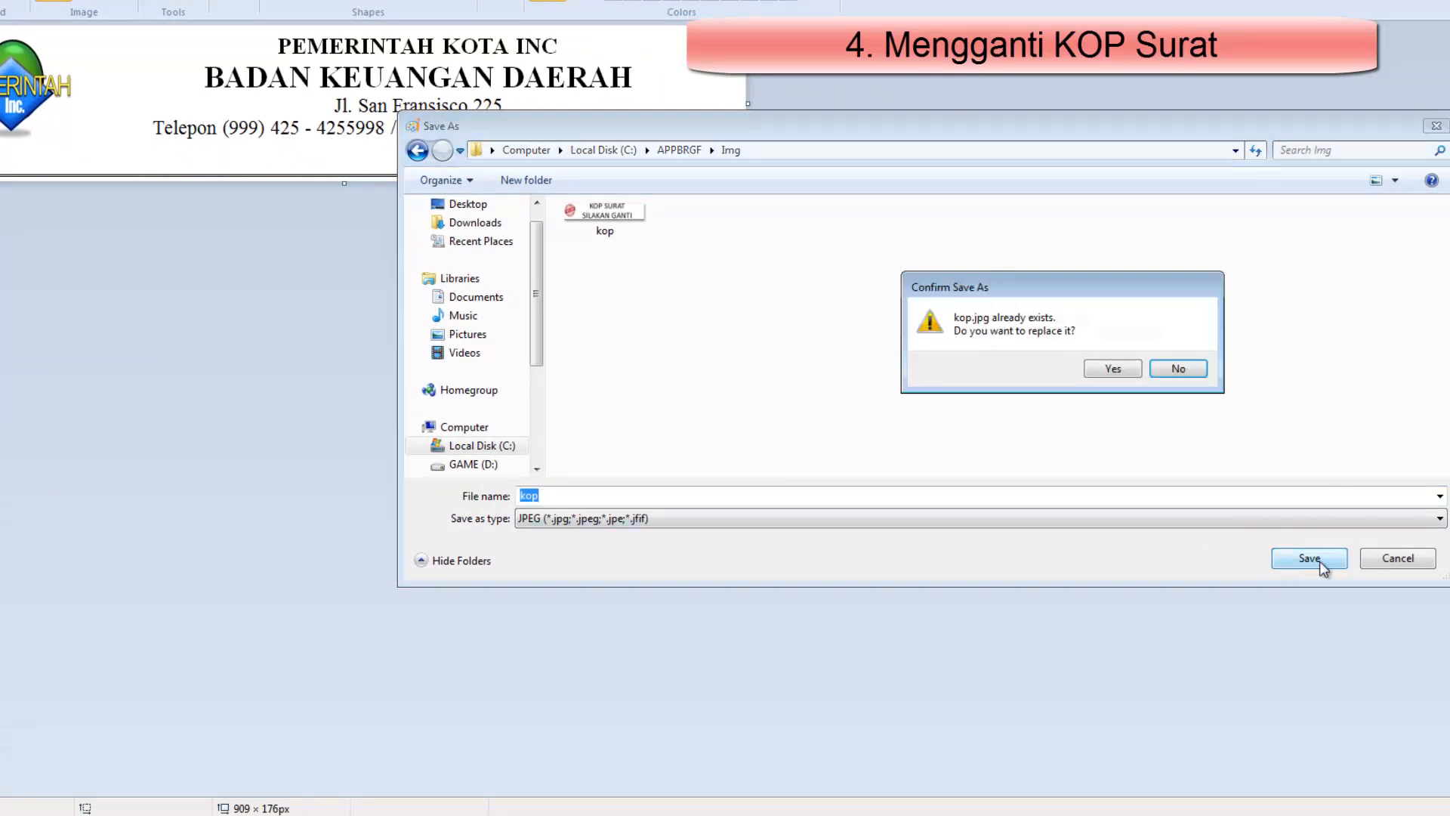
left_click(1118, 368)
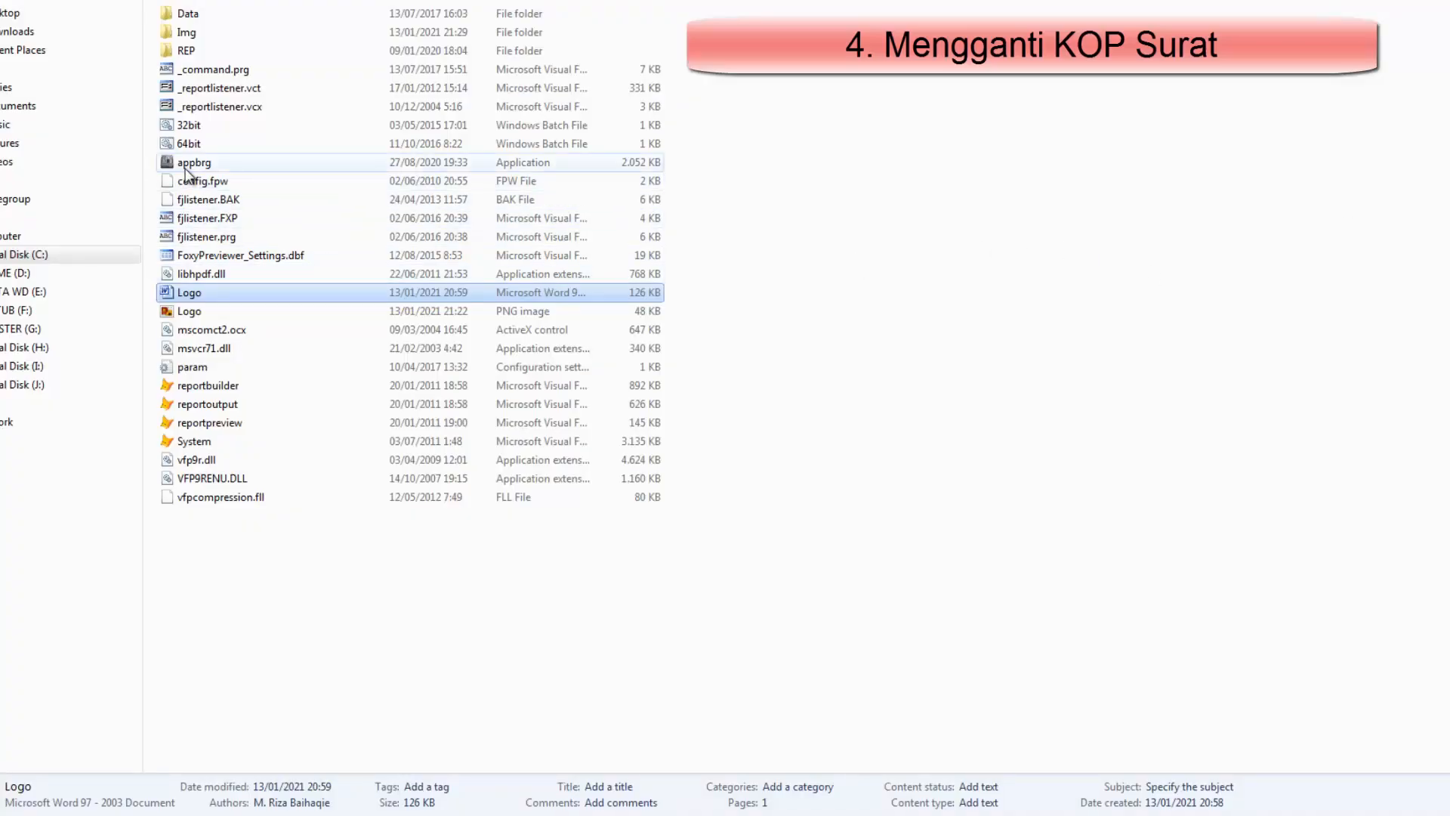
Launch the appbrg application from the APPBRGF folder and log in with the username and password
double_click(185, 165)
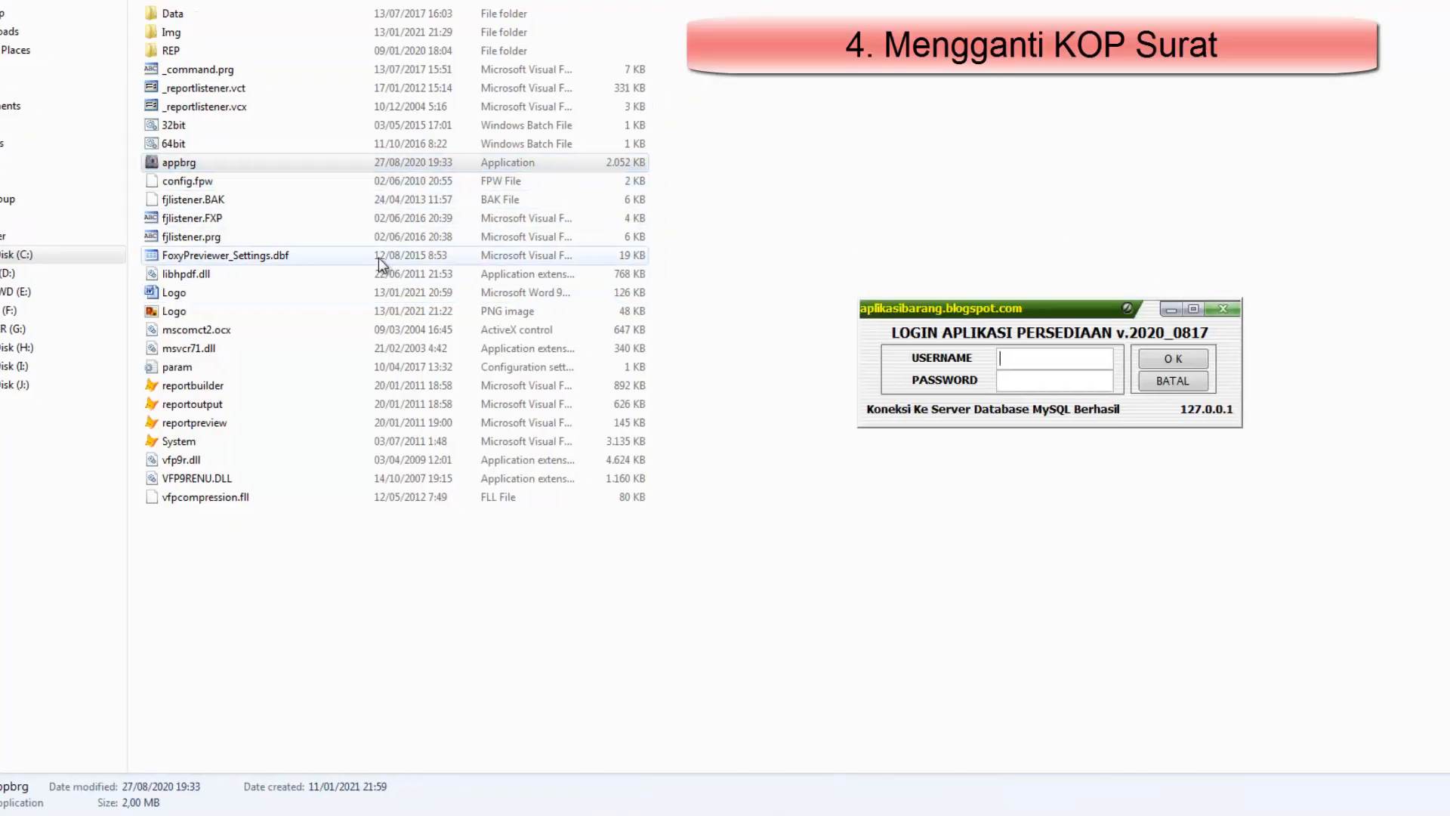
type("1")
key("Return")
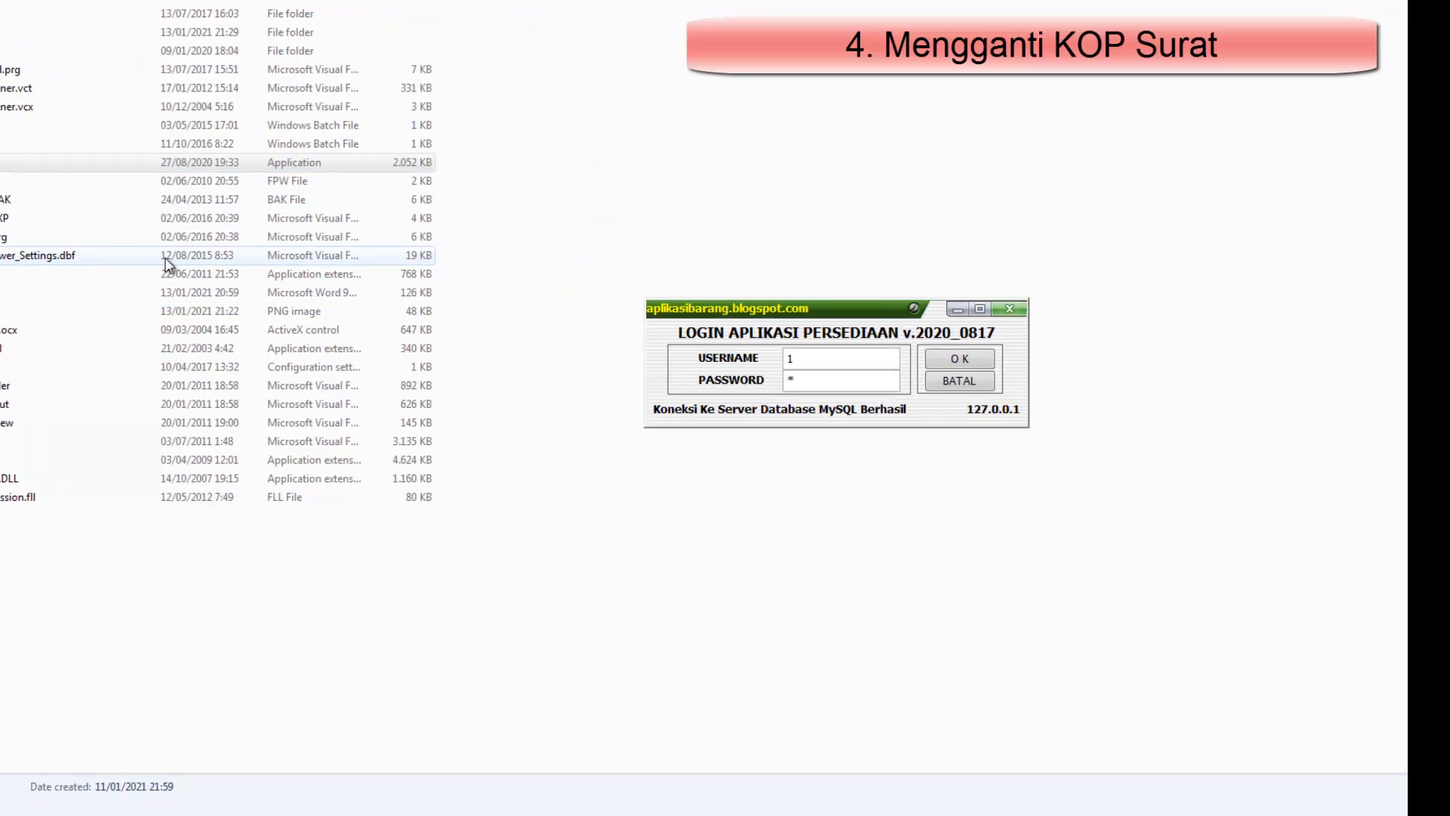
key("Return")
key("Return")
key("Return")
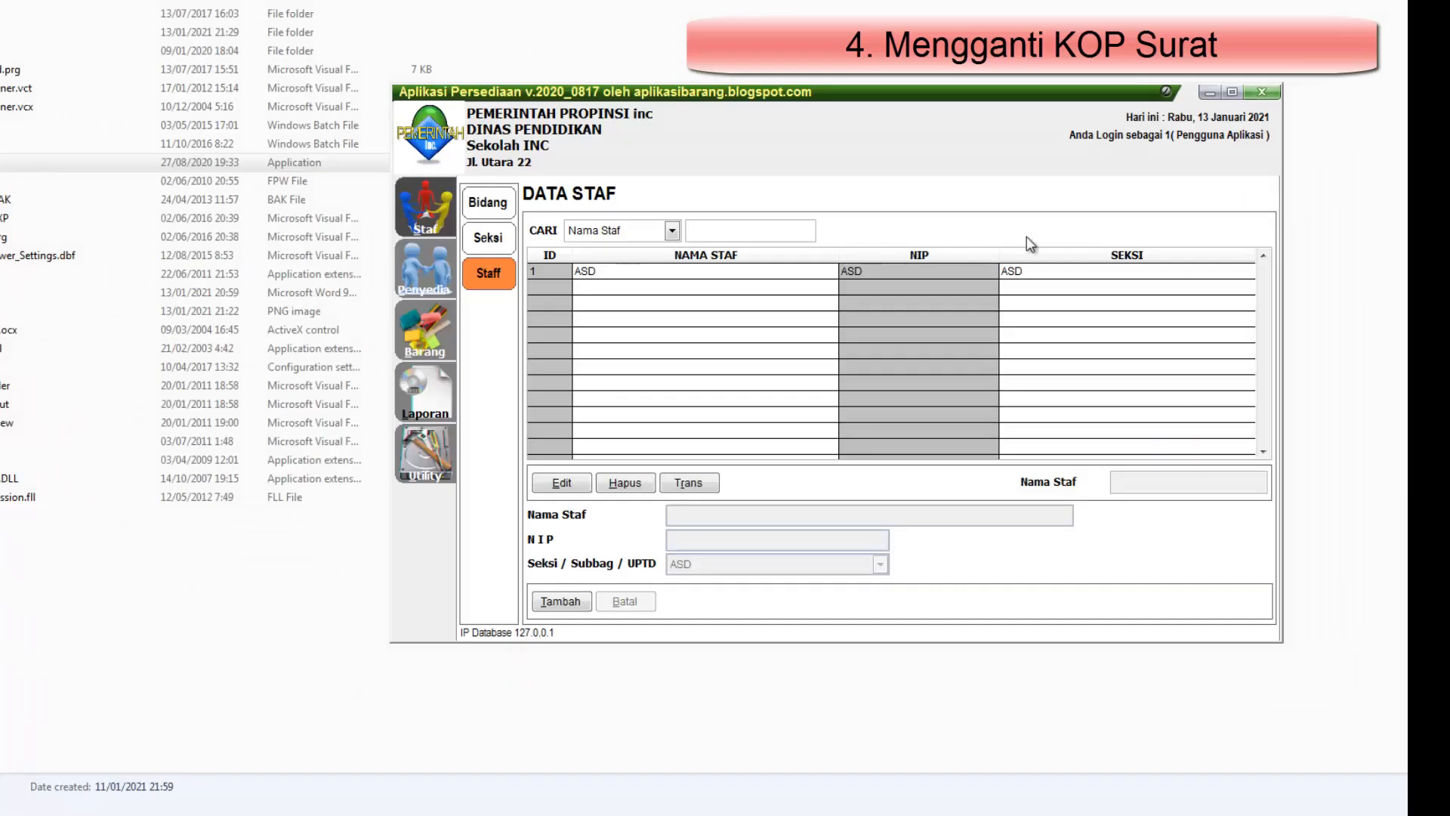
Check the new letterhead in the Utility identity settings and in a print preview of the Berita Acara Stok Opname report
left_click_drag(818, 157, 612, 137)
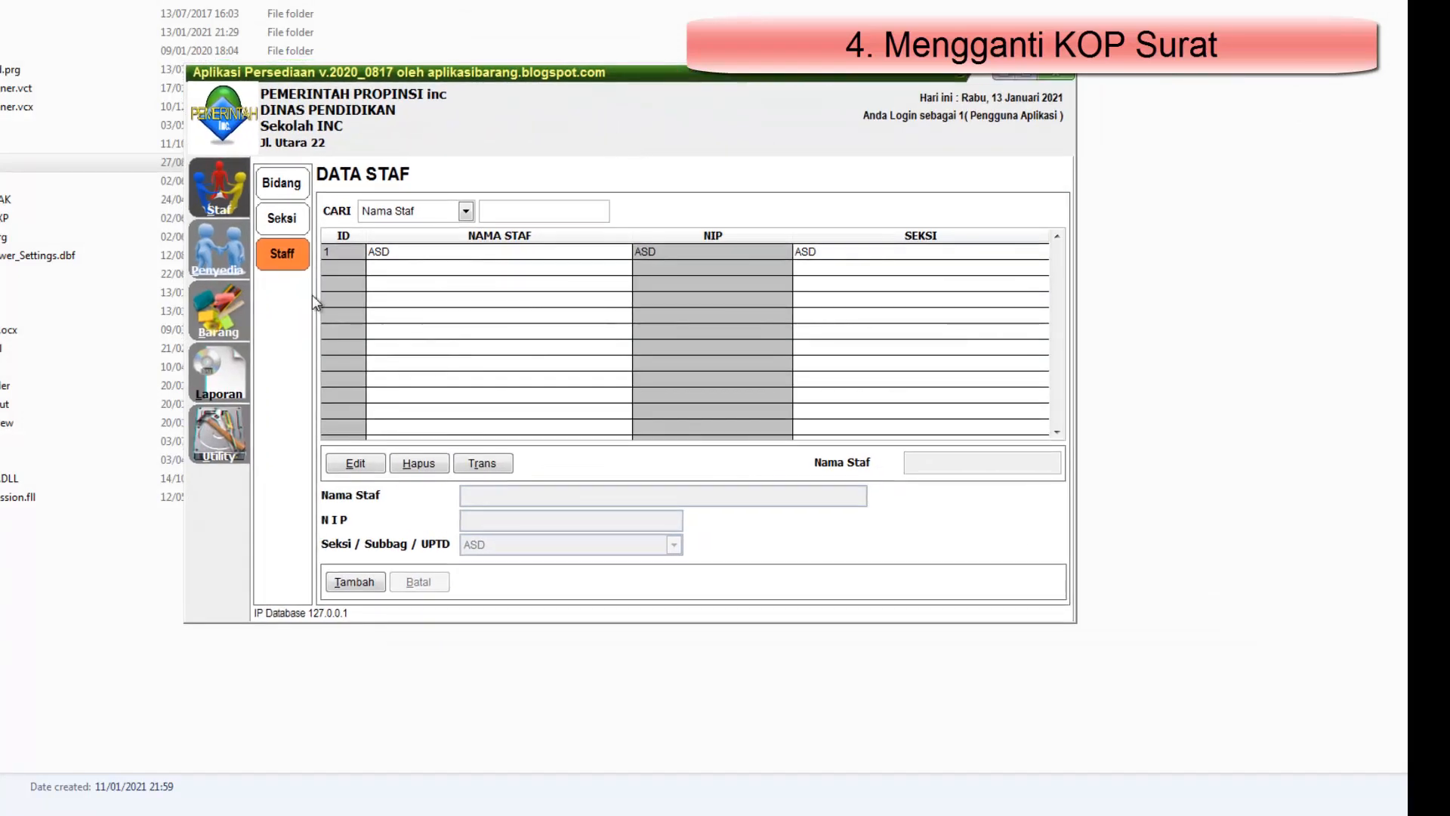
left_click(237, 448)
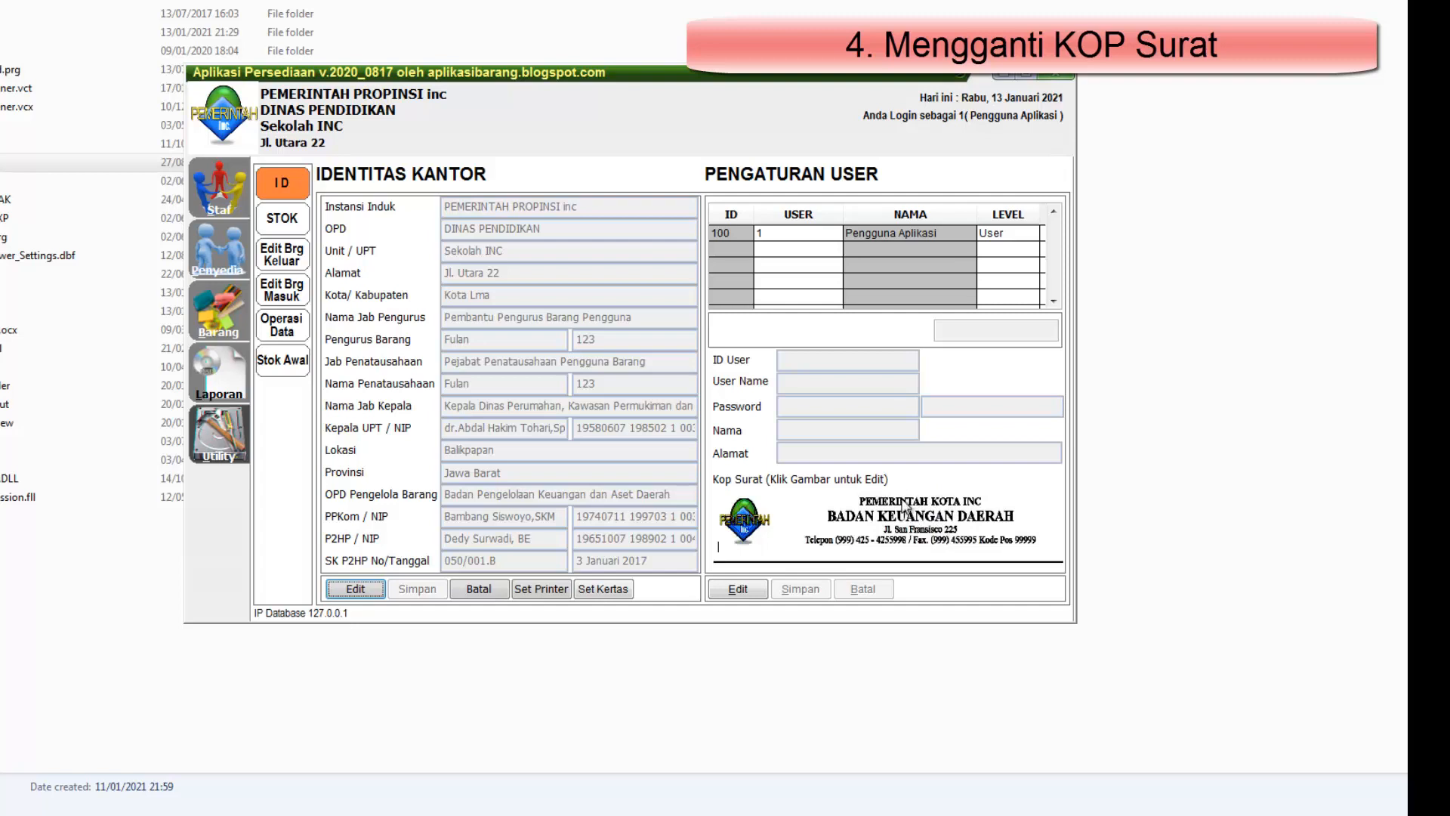
left_click(226, 389)
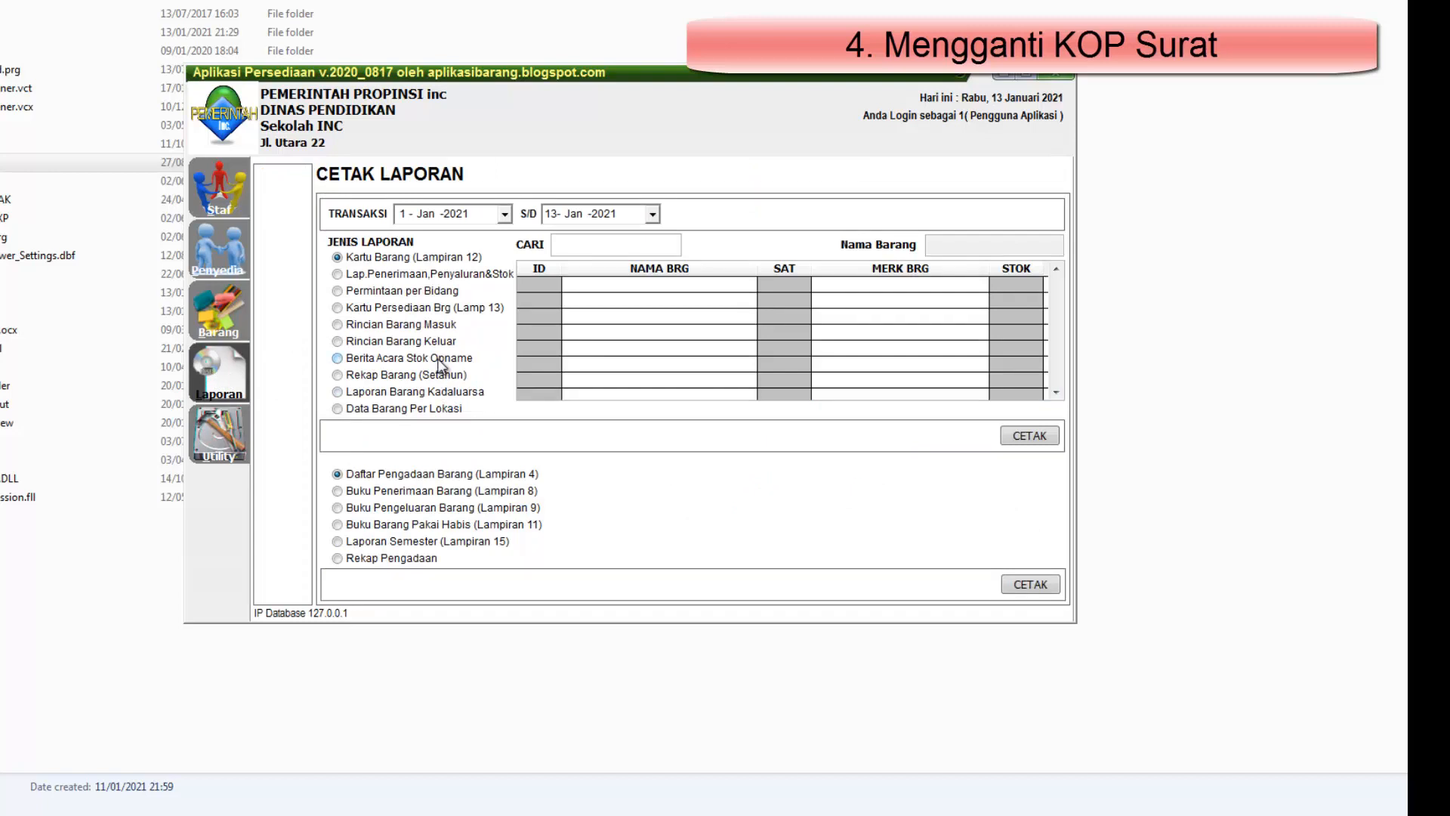
left_click(442, 362)
left_click(1031, 439)
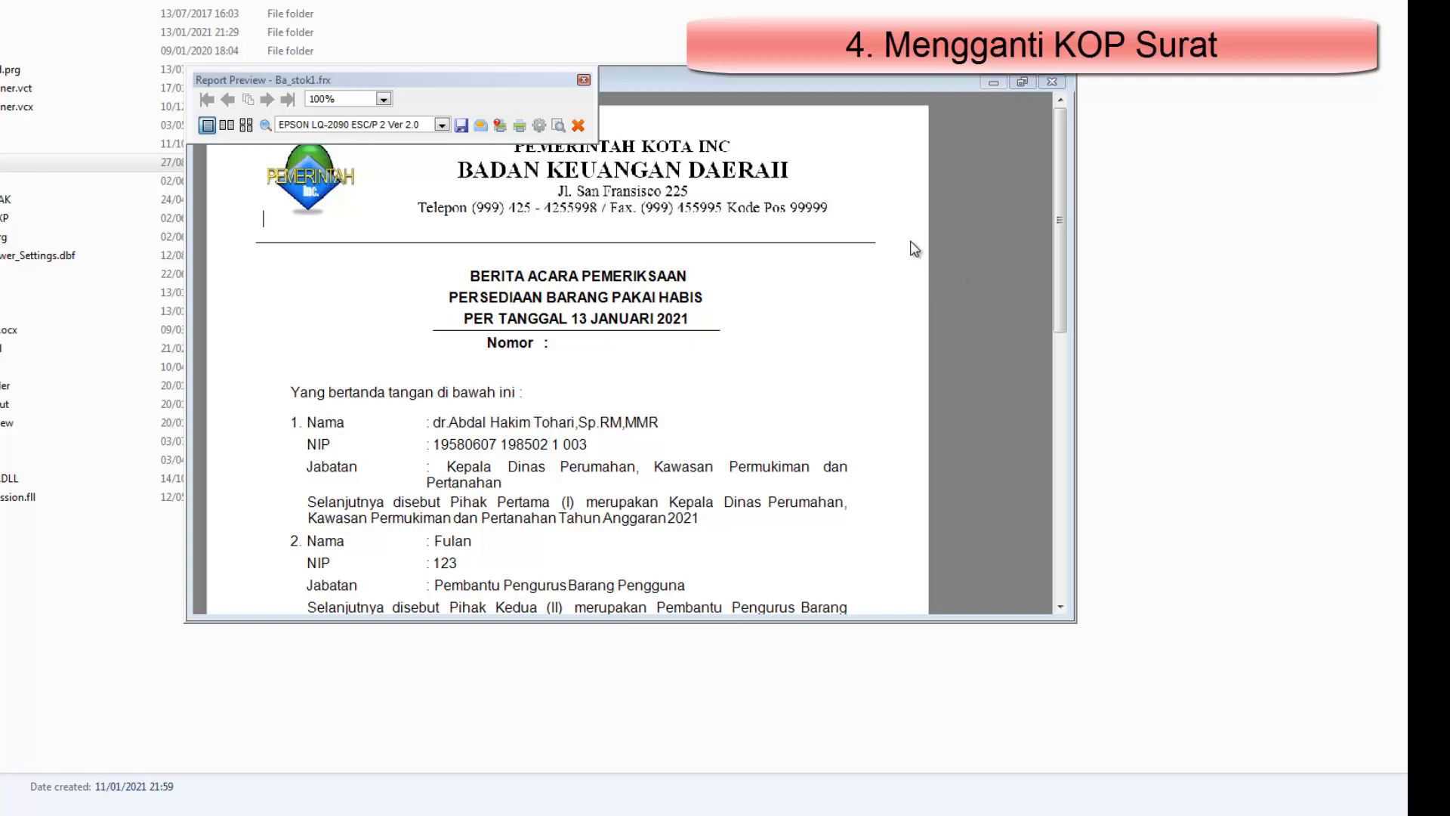
left_click(1059, 80)
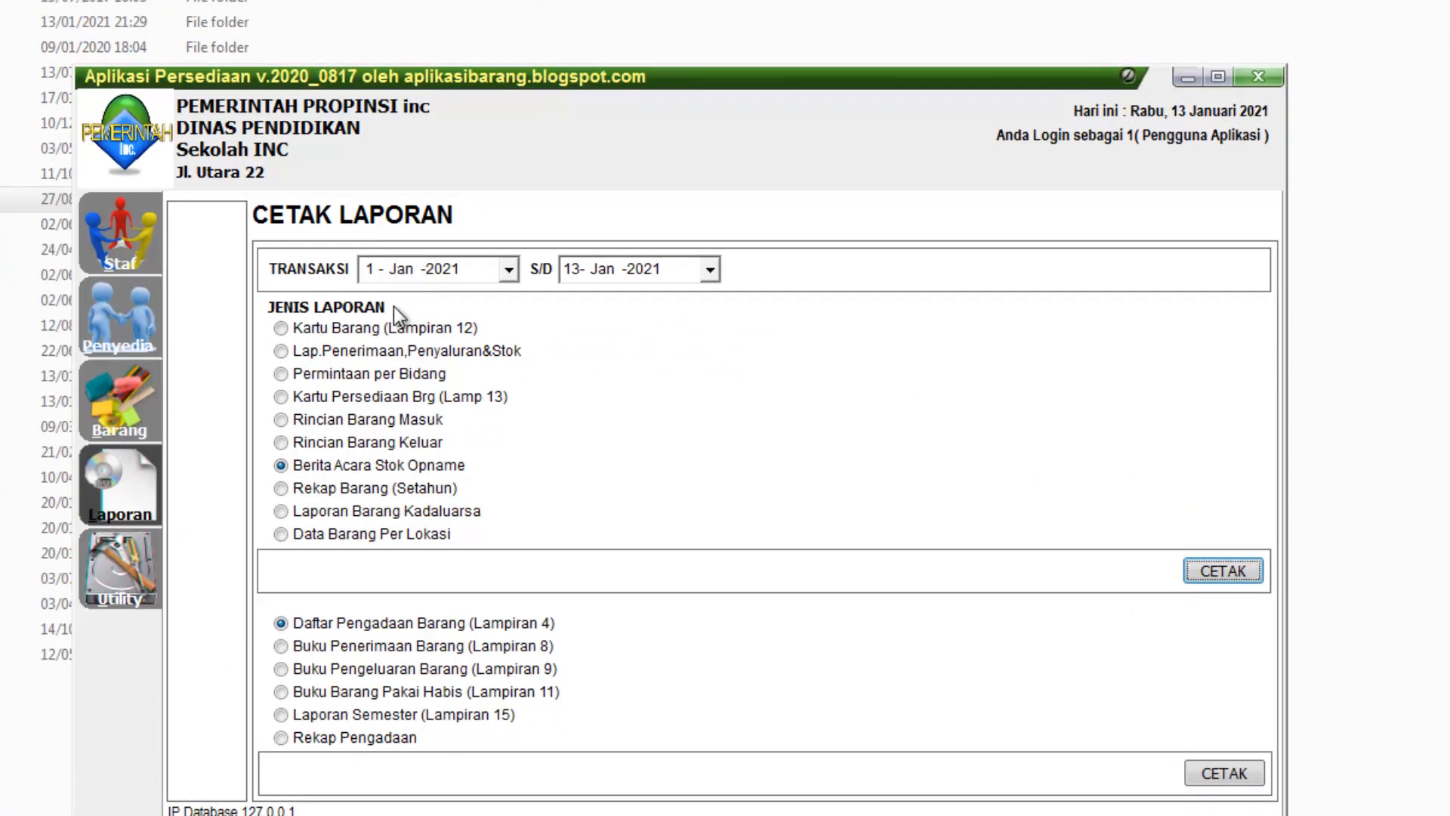
Look through the Barang, Penyedia and Staf data pages, finishing on the Barang data page
left_click(120, 401)
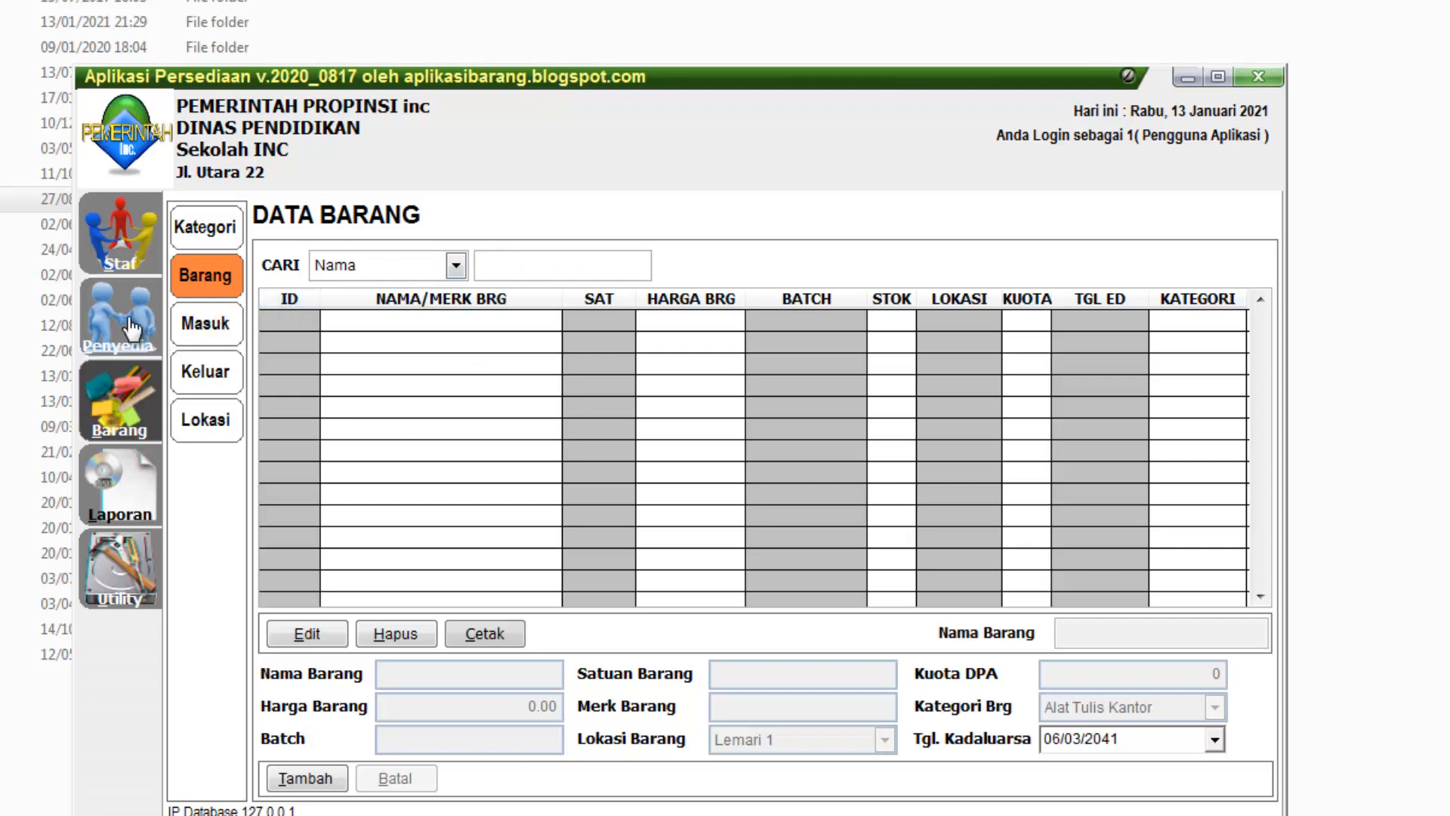
left_click(139, 362)
left_click(130, 382)
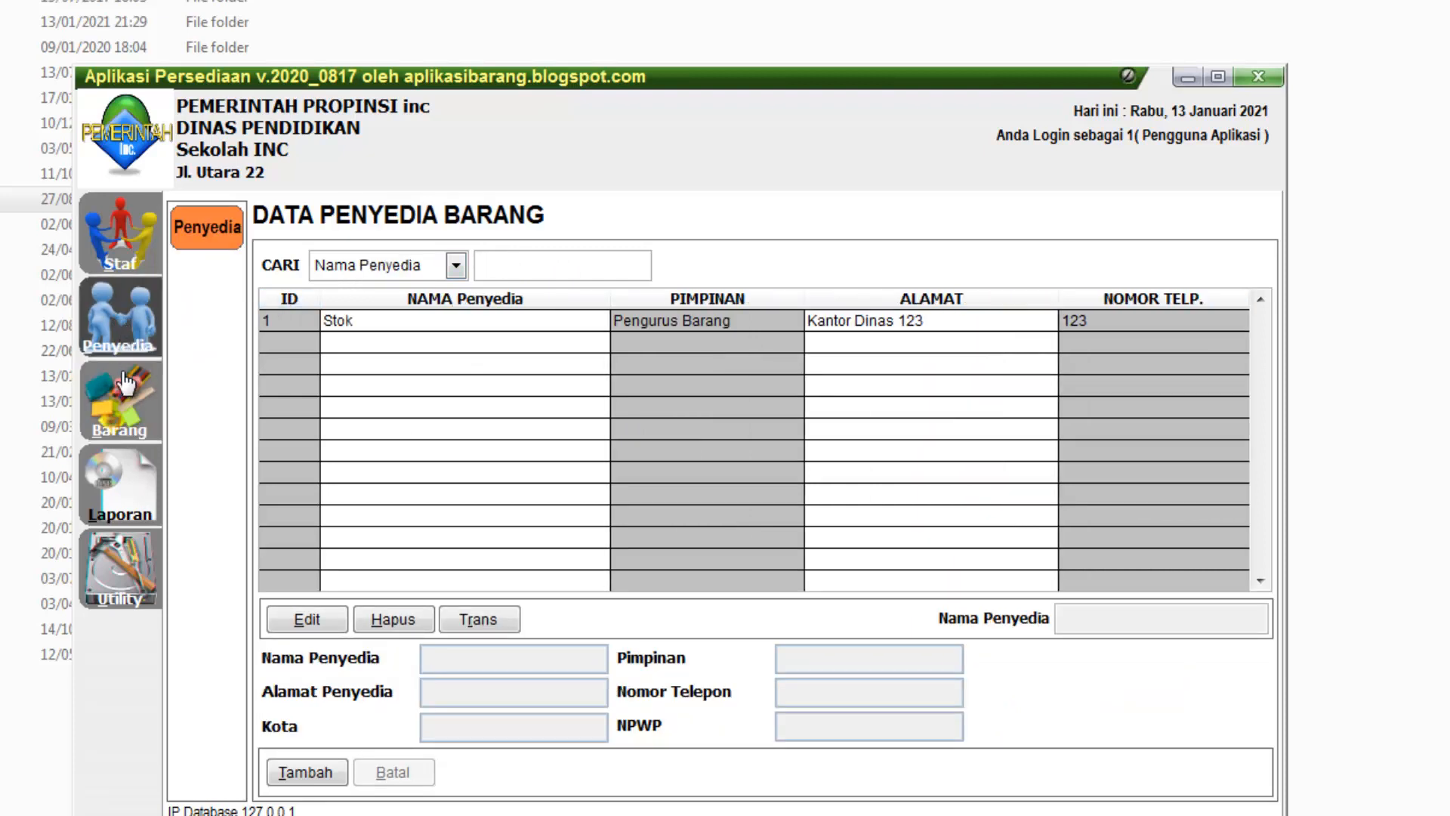
left_click(128, 321)
left_click(120, 242)
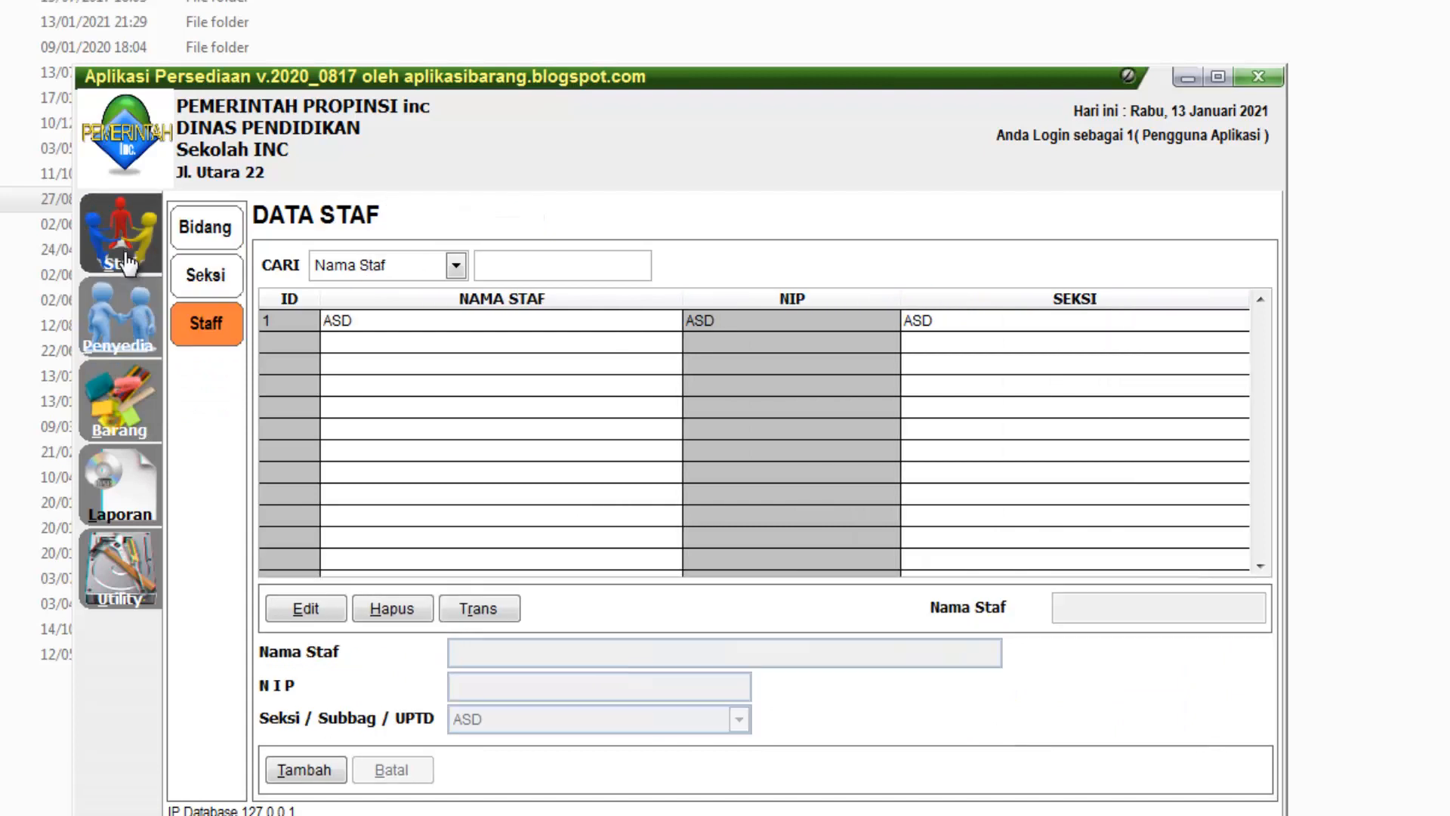
left_click(127, 318)
left_click(140, 394)
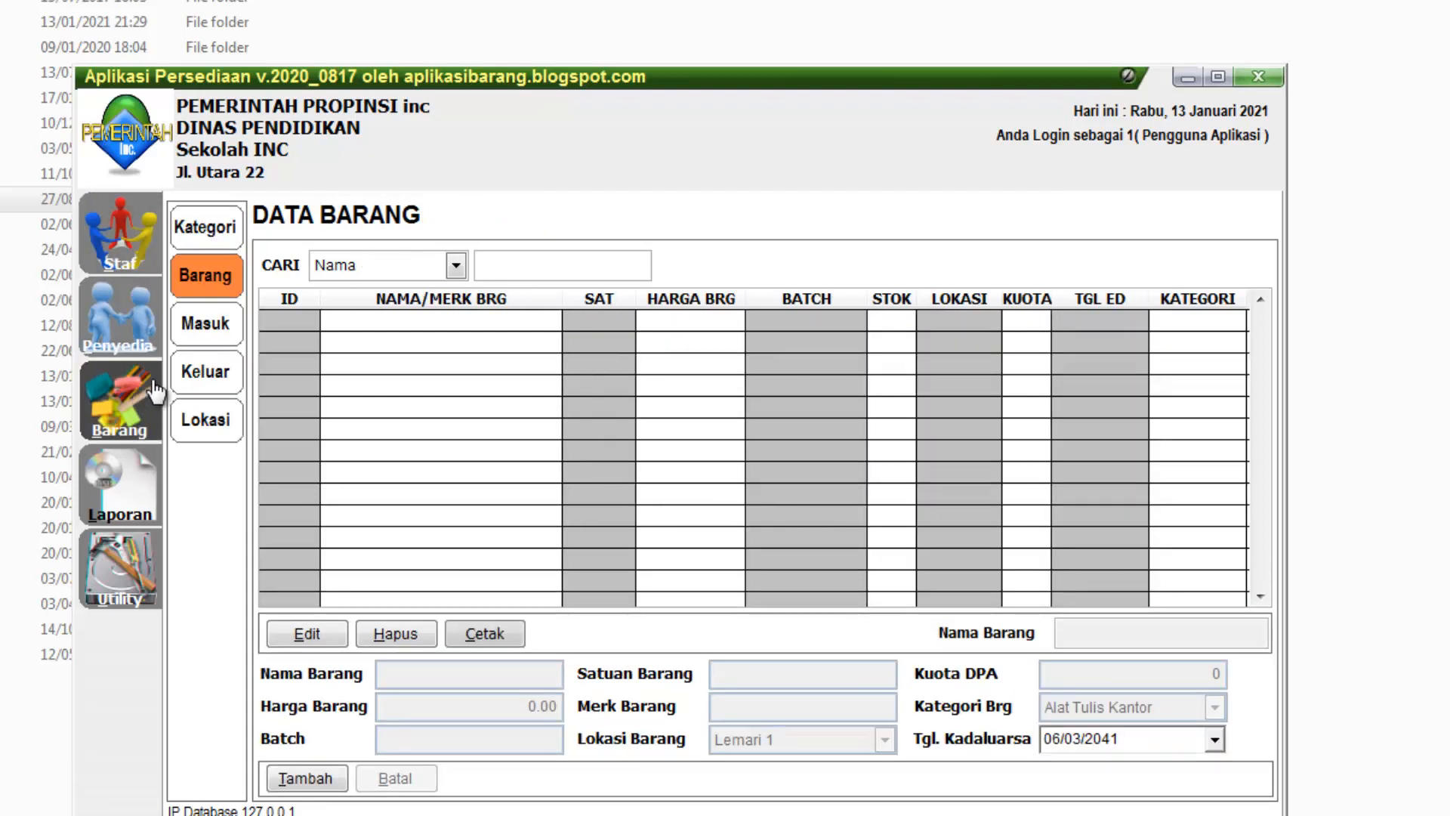